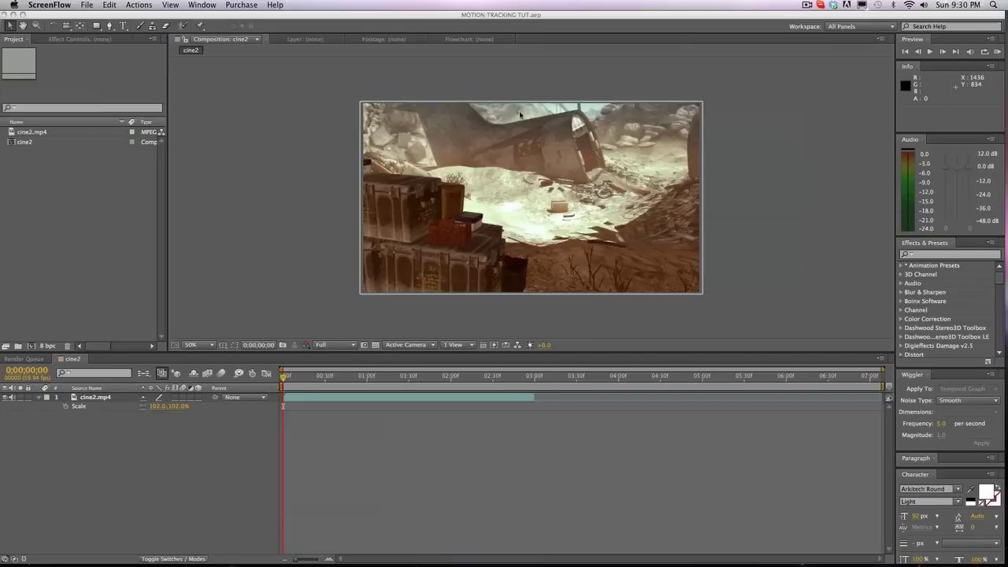
Step: View cine2.mp4 in its footage viewer, then return to the cine2 composition
click(53, 133)
double_click(35, 134)
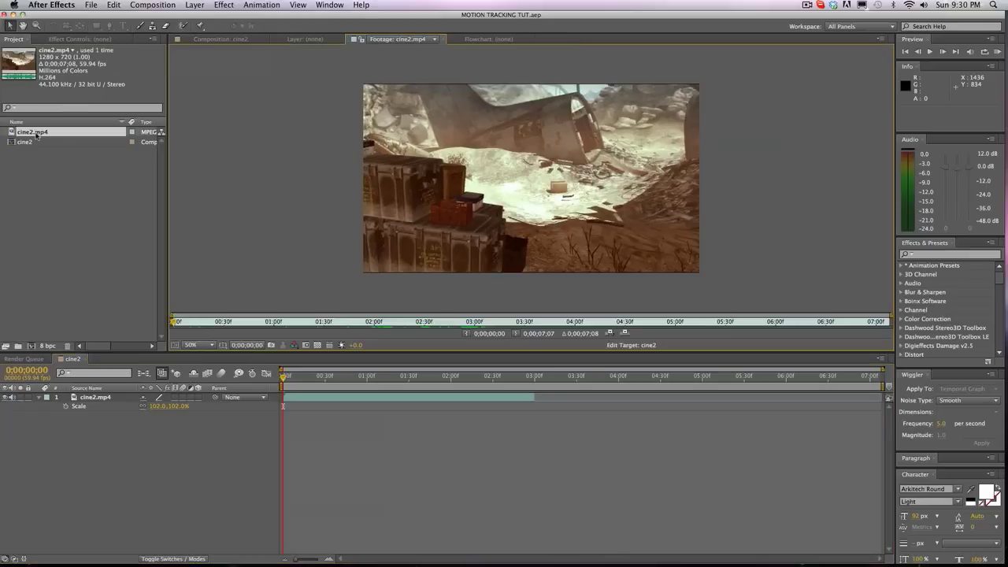
click(444, 39)
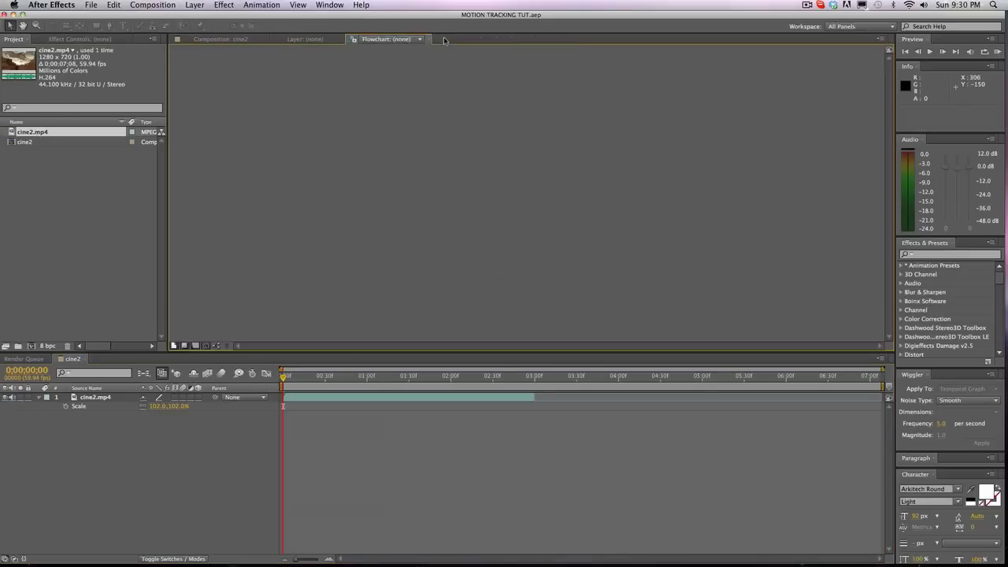
click(221, 39)
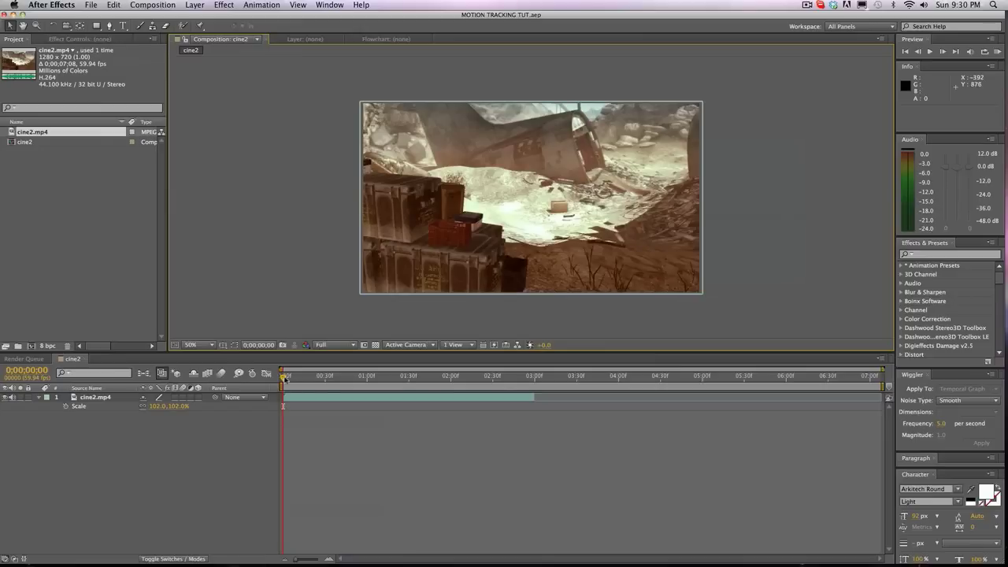
Step: Preview and scrub the cine2 timeline, fold away Scale, and return the playhead to the start
key(space)
click(508, 383)
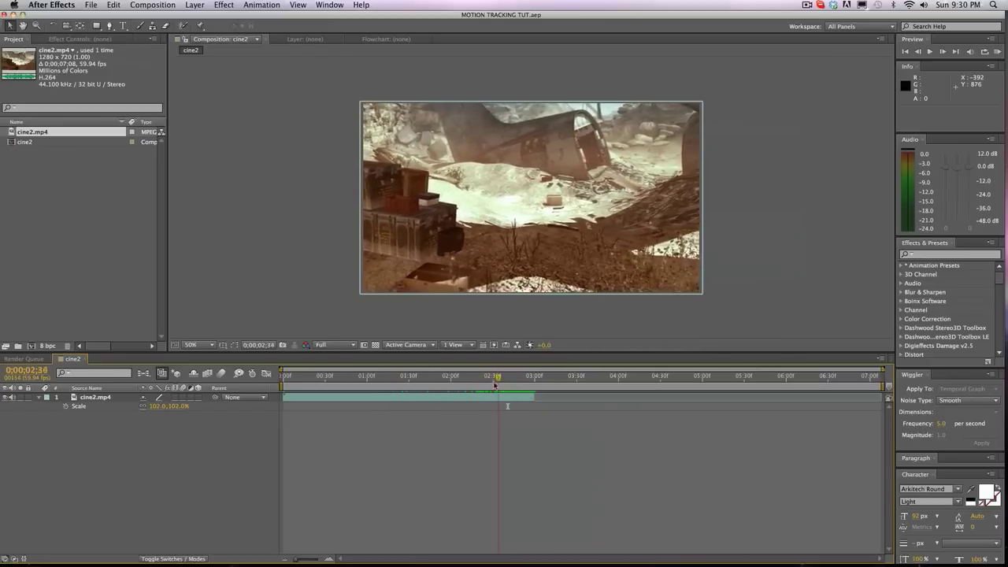
drag(465, 381, 299, 395)
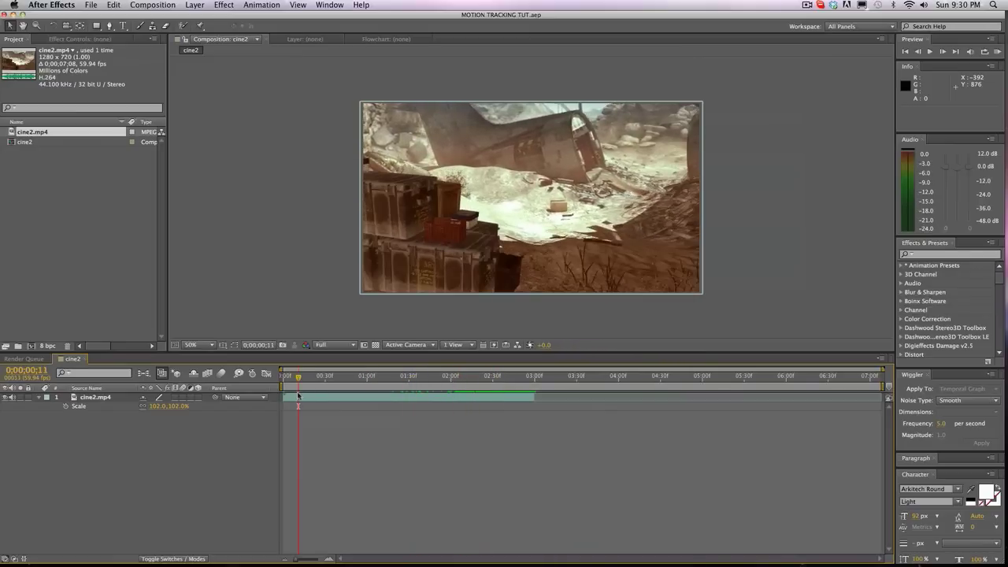
click(38, 397)
drag(299, 381, 318, 376)
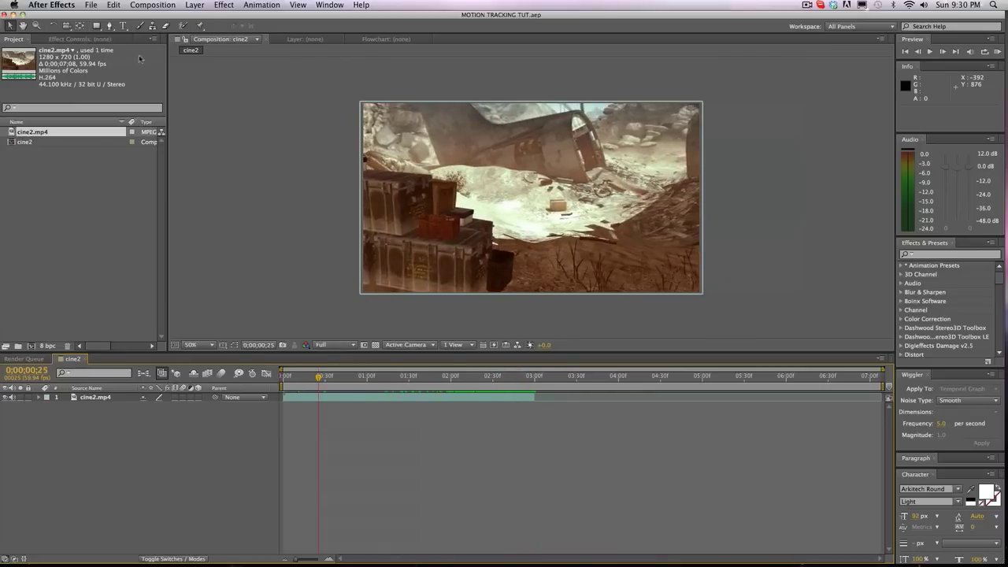
Step: Add cine2 to the Render Queue with Best Settings render settings
click(160, 3)
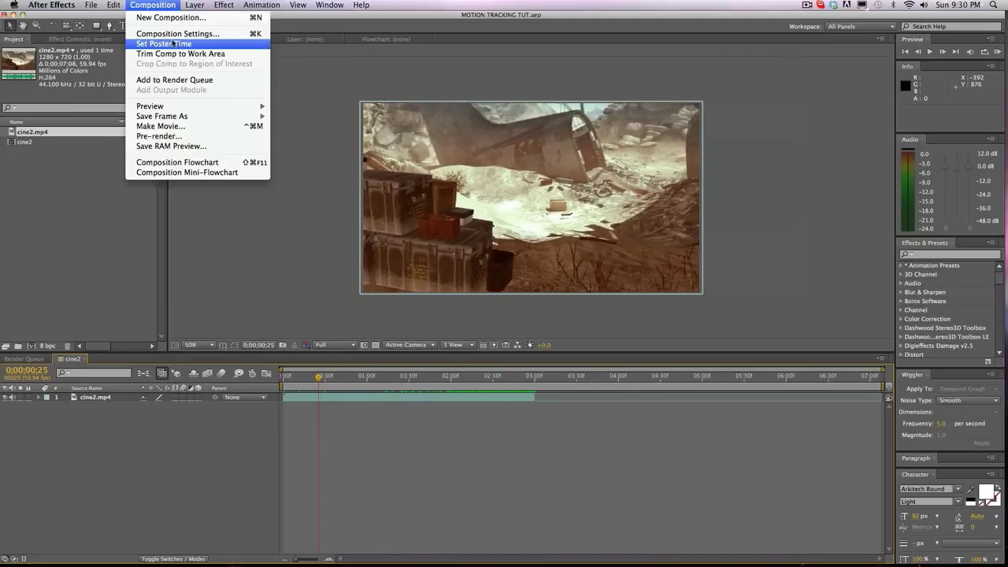
click(161, 81)
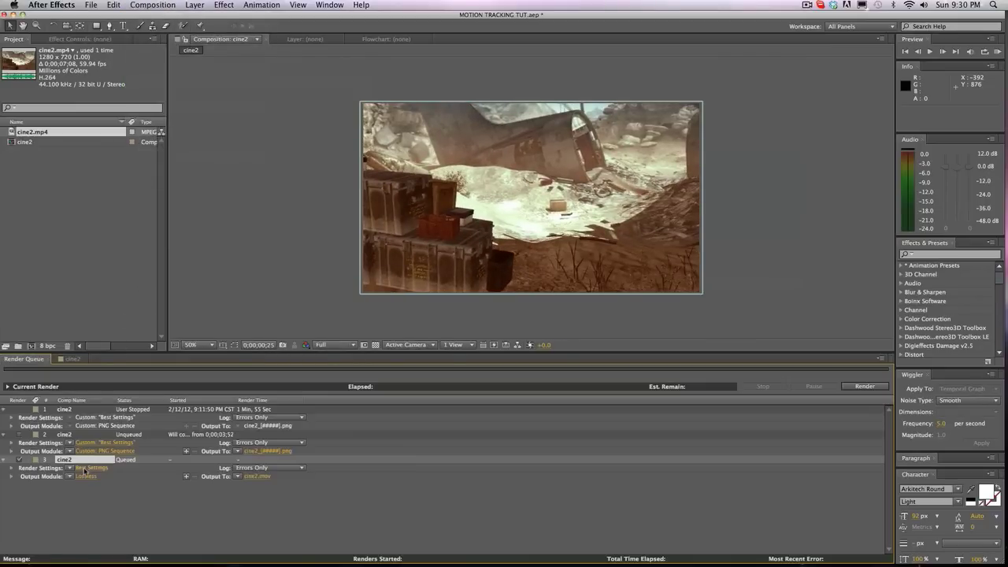
click(86, 468)
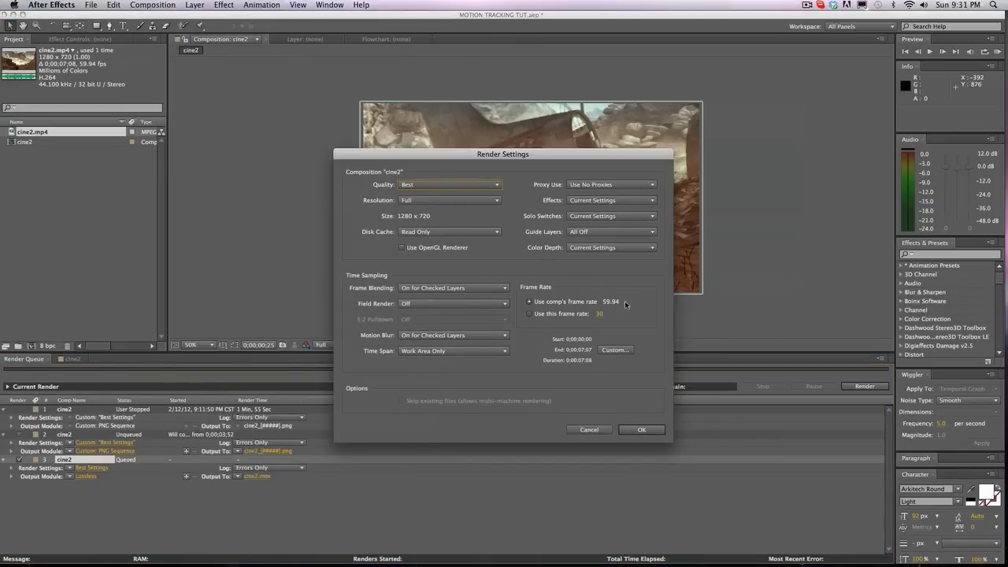
click(634, 430)
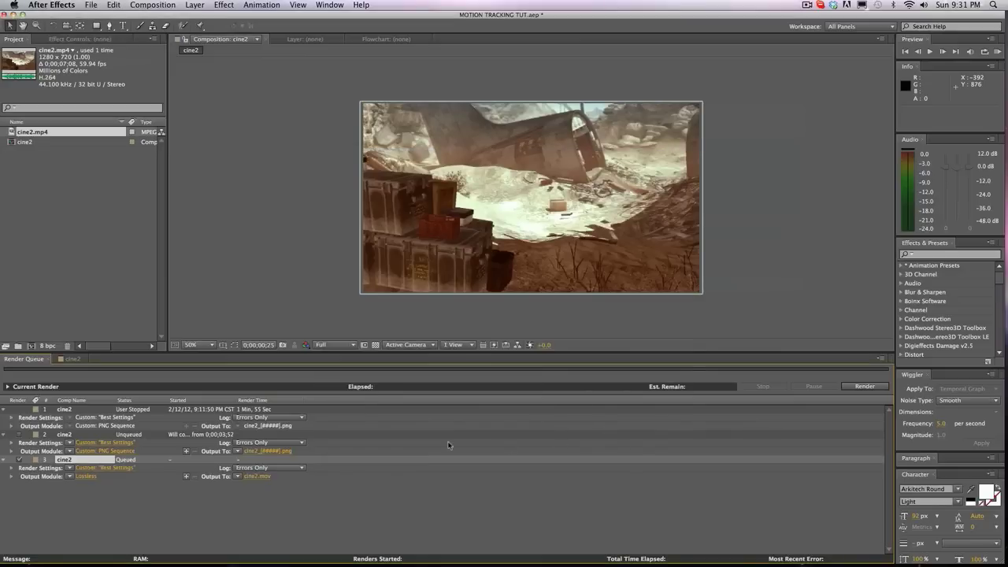
Step: Set the cine2 output module format to PNG Sequence
click(86, 476)
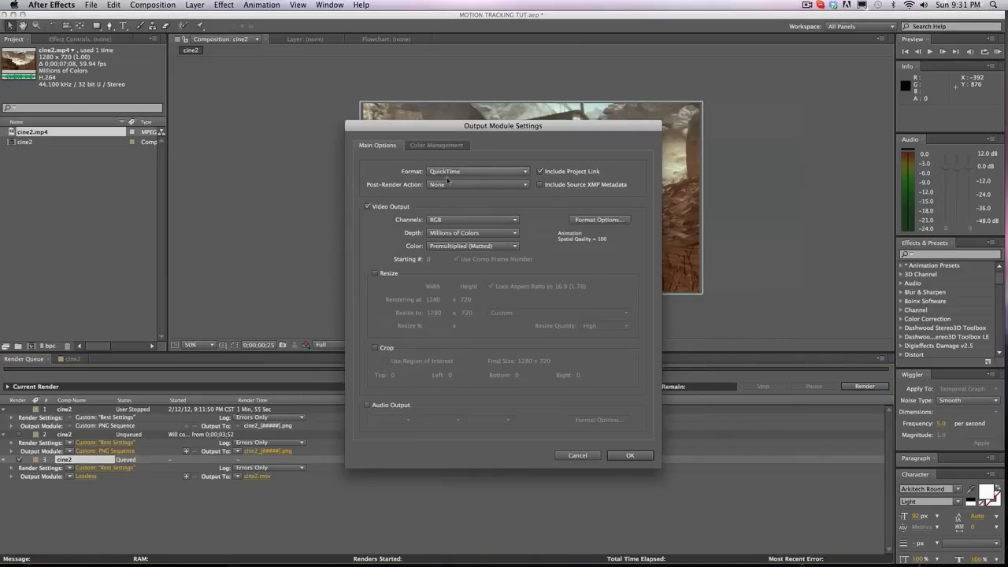
click(479, 172)
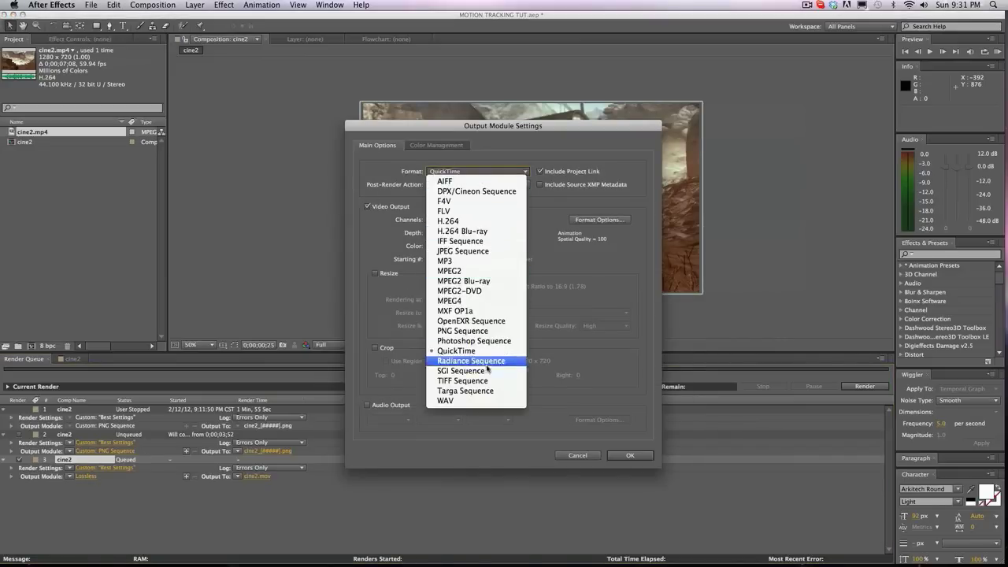
click(478, 331)
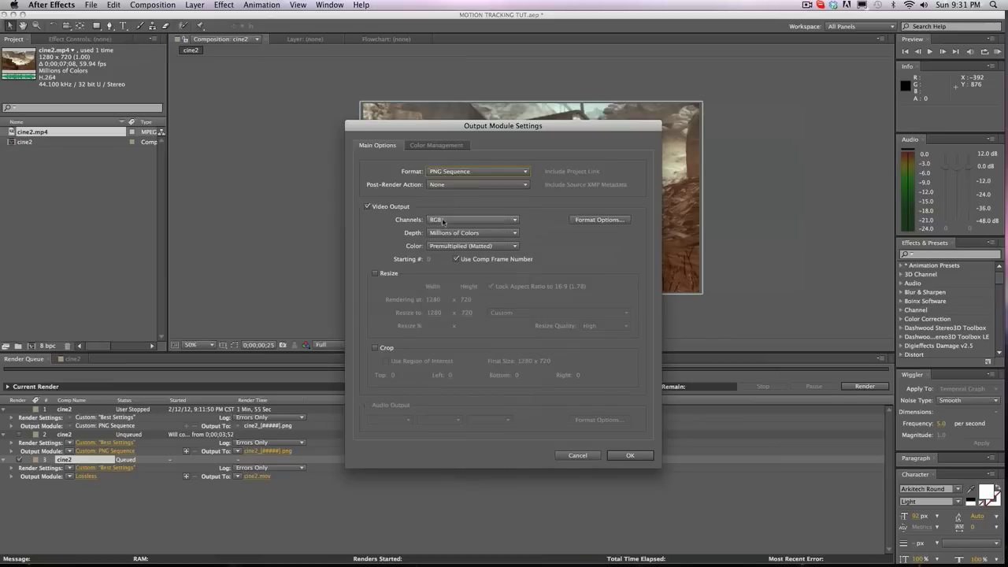
click(614, 455)
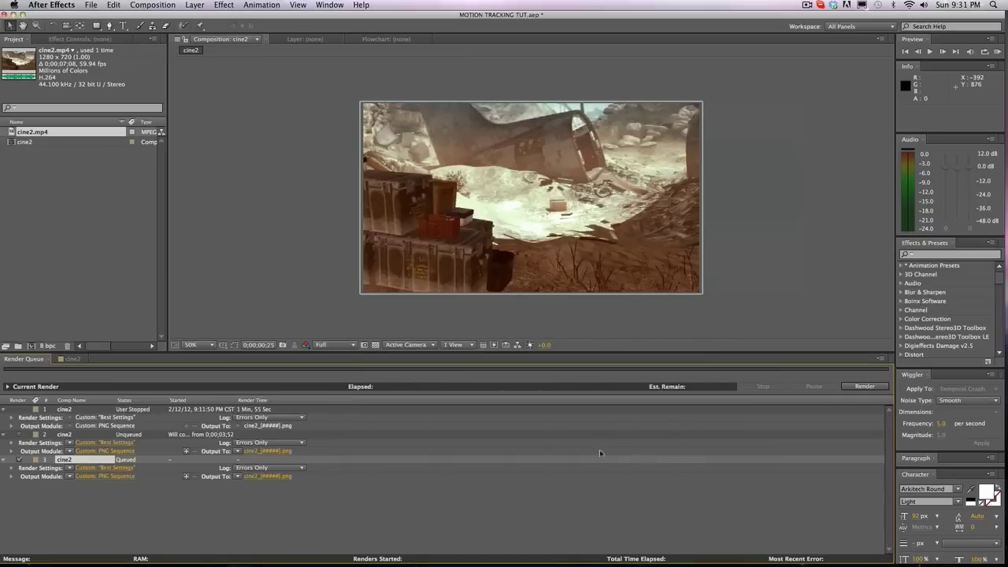
Step: Create an untitled folder on the desktop and arrange the Underpass, CT and untitled folders
drag(388, 16, 390, 36)
right_click(392, 23)
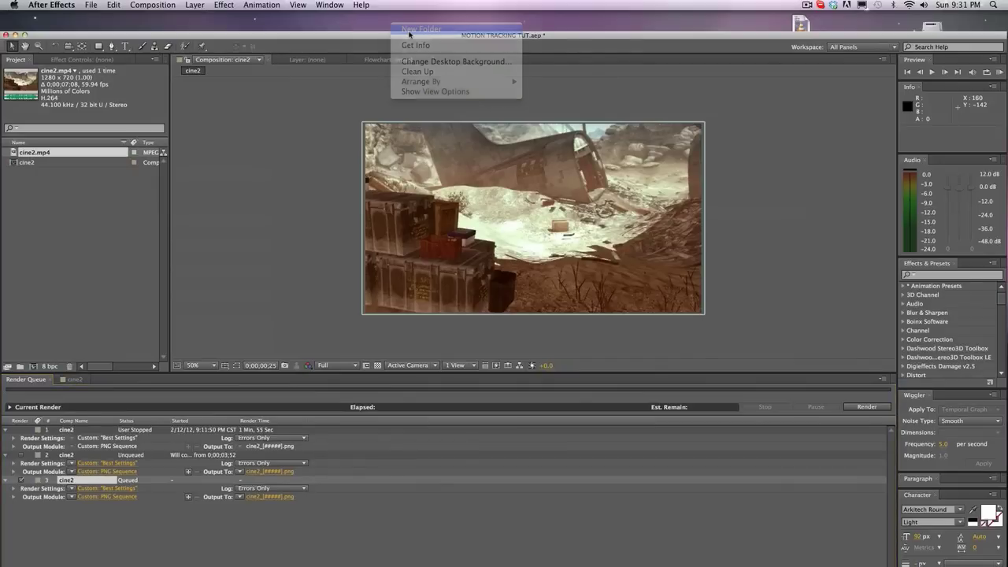
click(408, 32)
drag(415, 37, 409, 53)
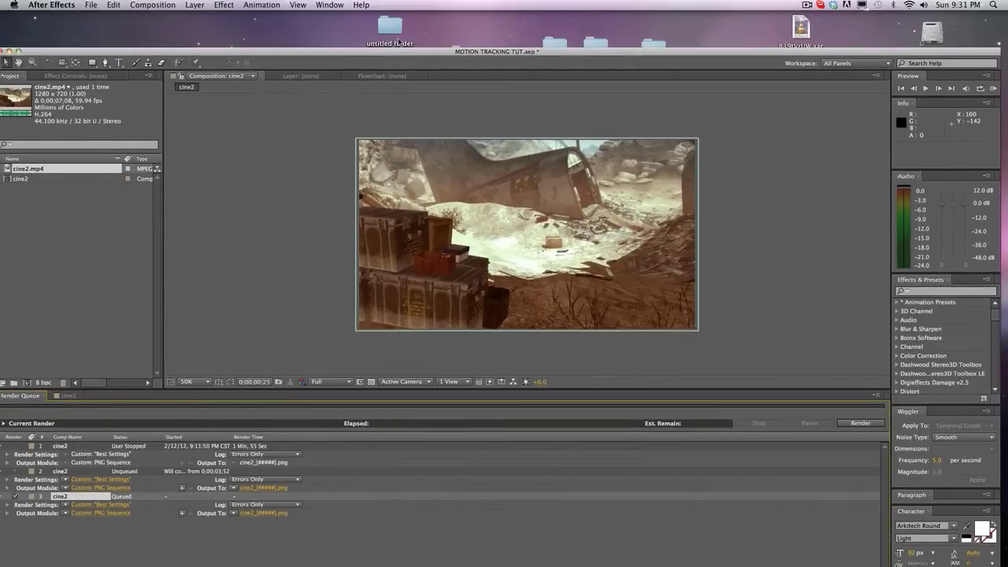
drag(554, 38, 516, 79)
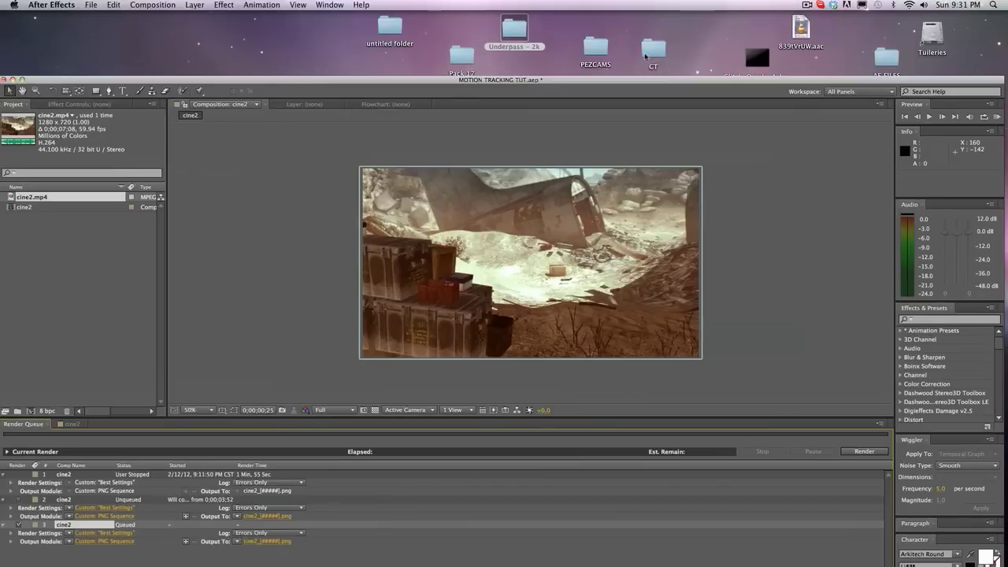
drag(654, 49, 326, 31)
drag(387, 32, 557, 69)
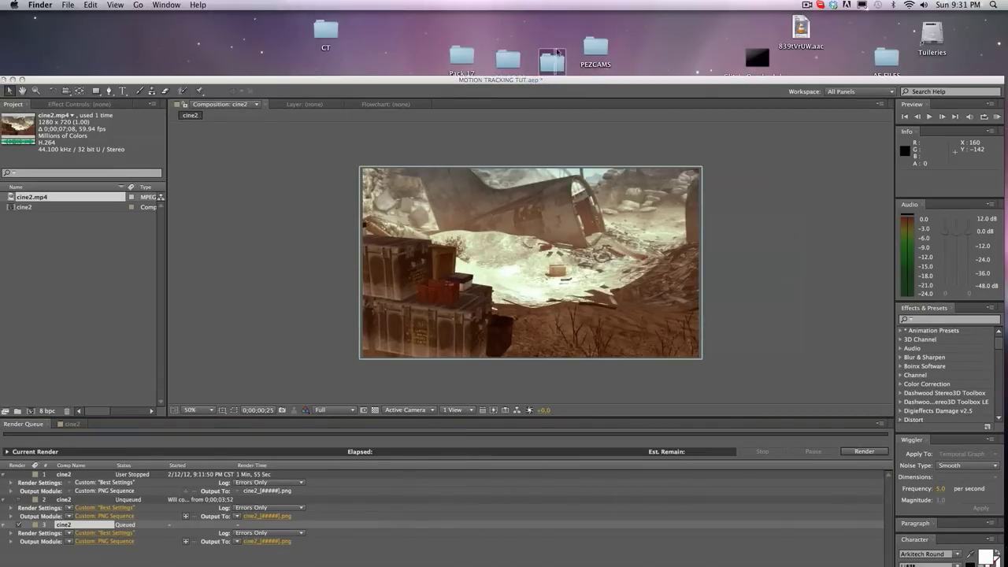
double_click(554, 80)
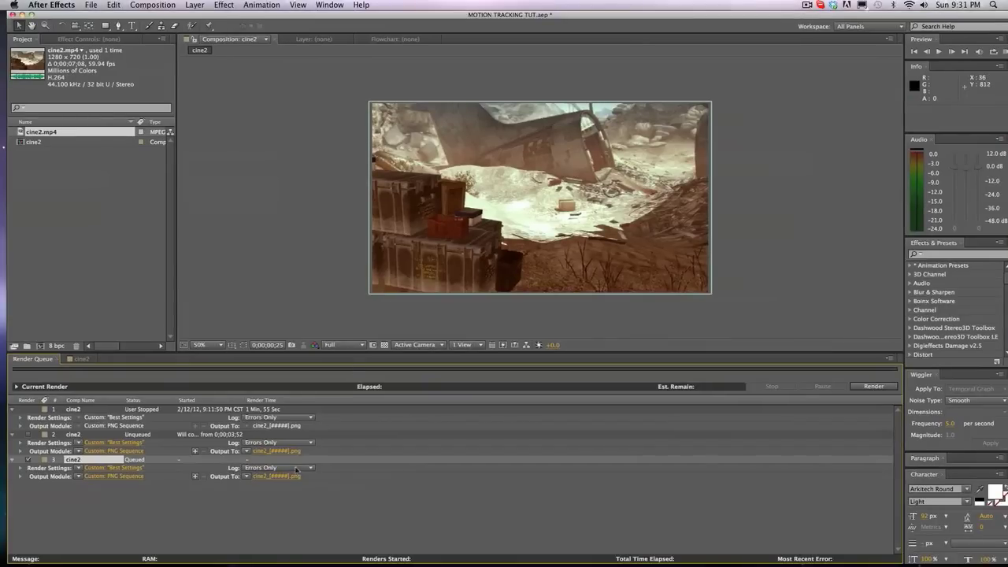
Step: Browse the Output To destination to Desktop > CT, then cancel, leaving it unchanged
click(277, 477)
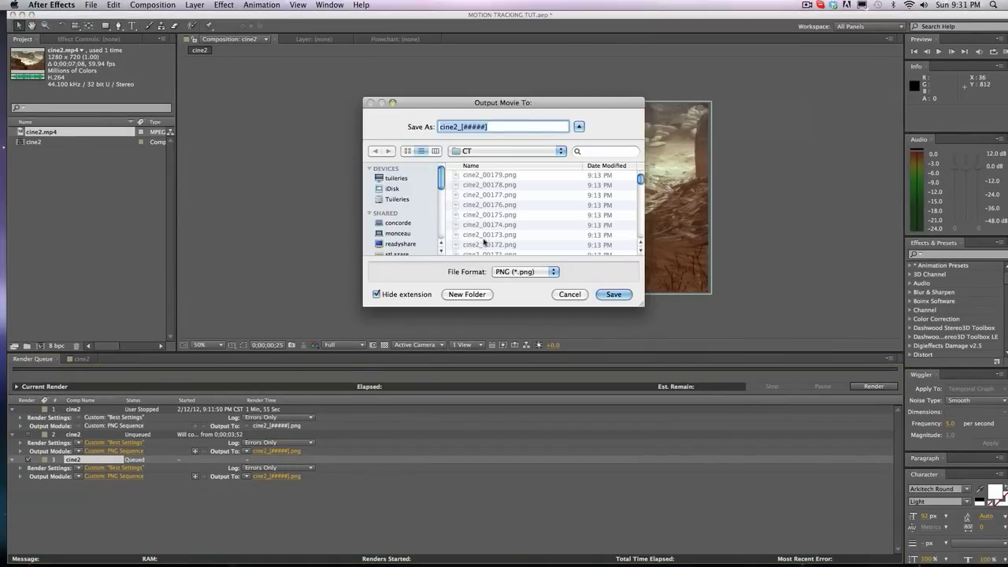
scroll(422, 192, down, 3)
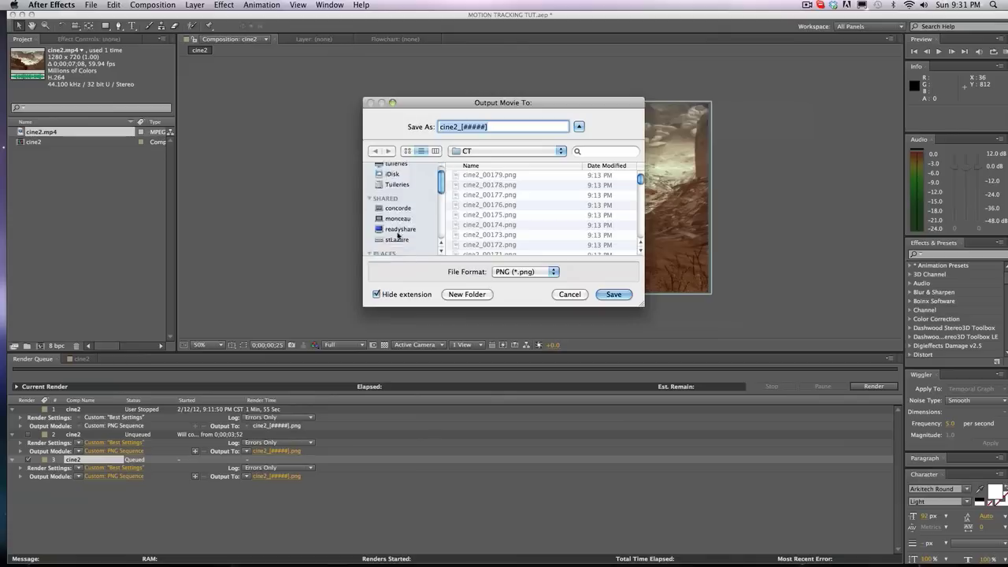
click(399, 226)
scroll(479, 226, down, 10)
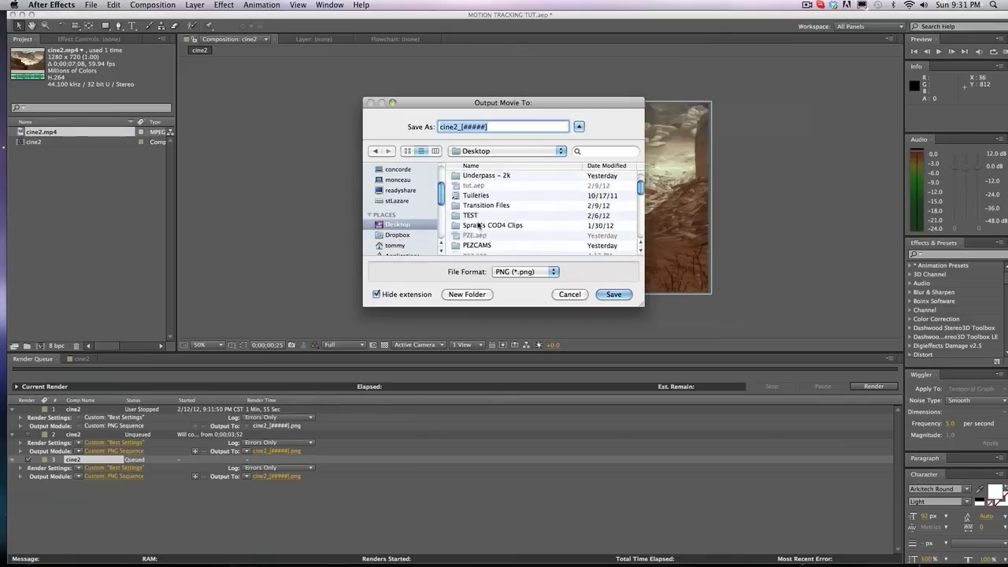
double_click(479, 227)
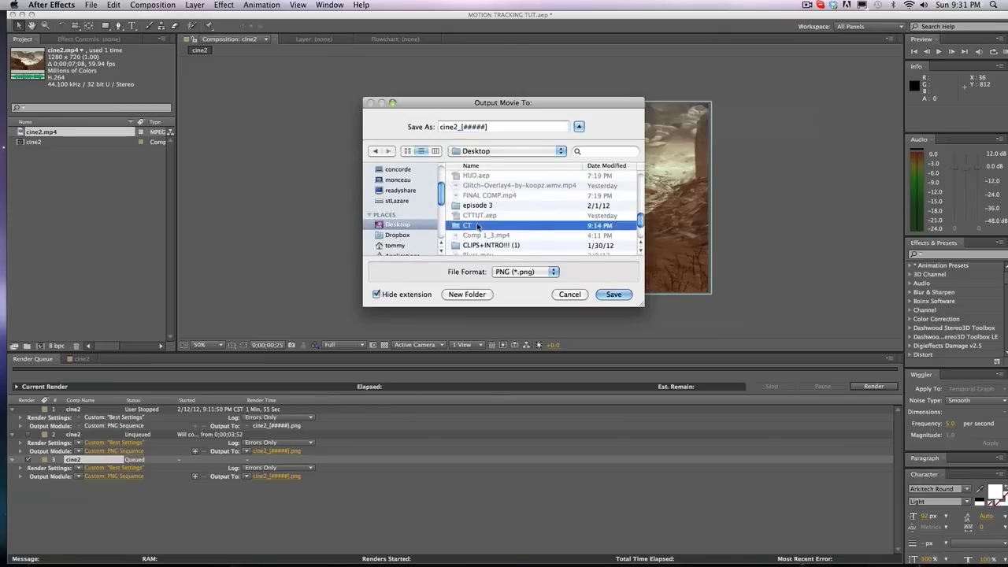
click(570, 294)
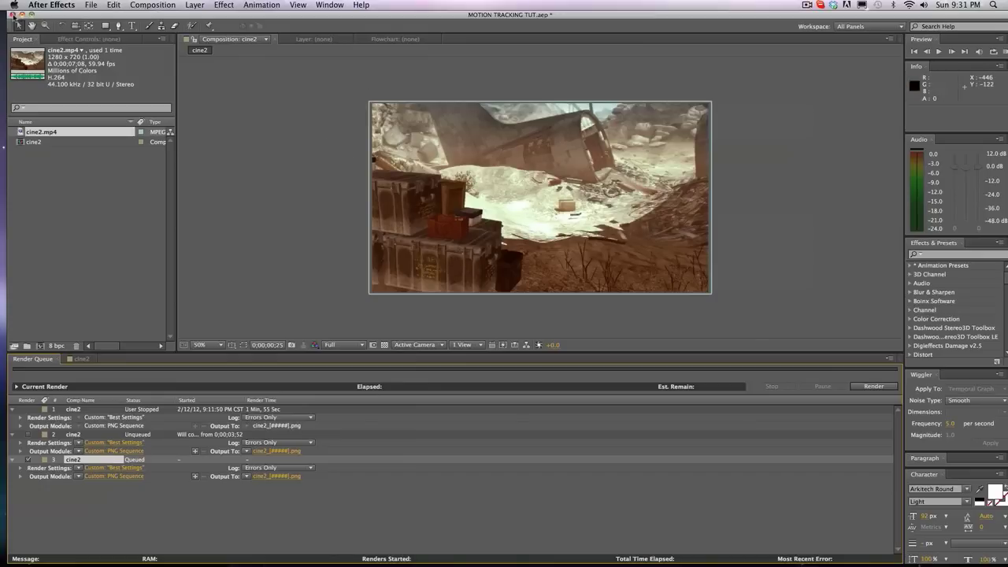
Step: Save the After Effects project, quit After Effects from the Dock, and launch boujou
click(12, 13)
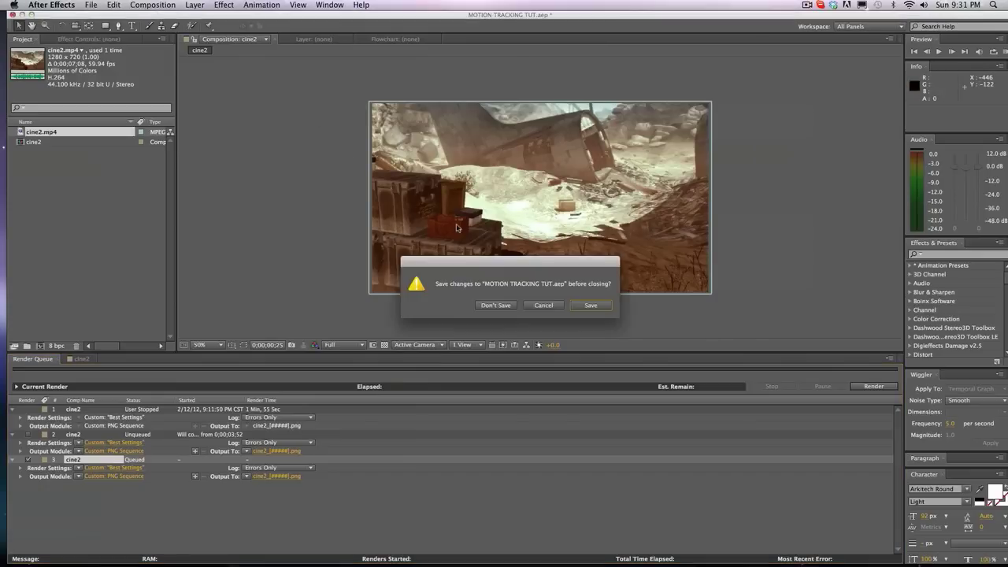
click(590, 305)
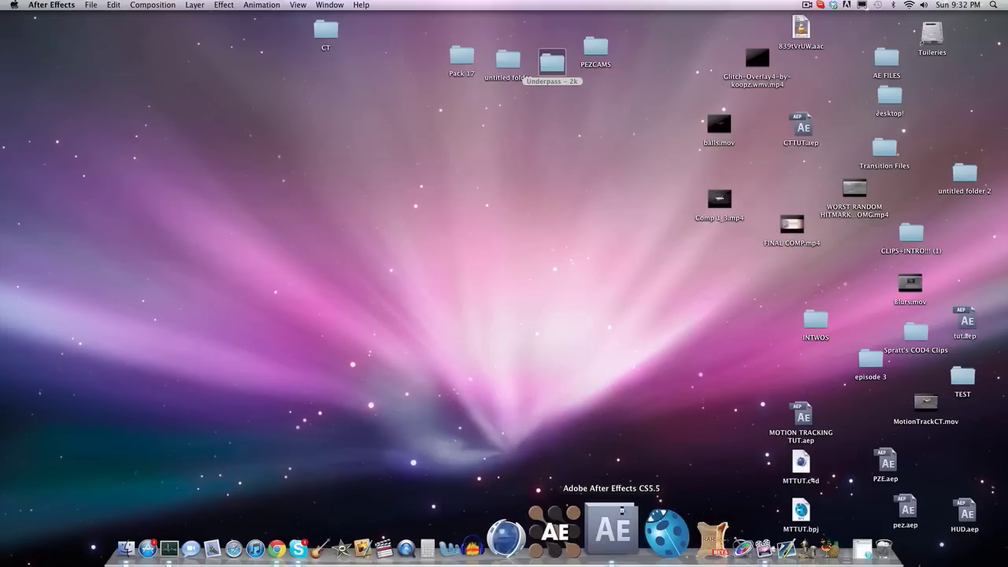
right_click(613, 531)
click(630, 477)
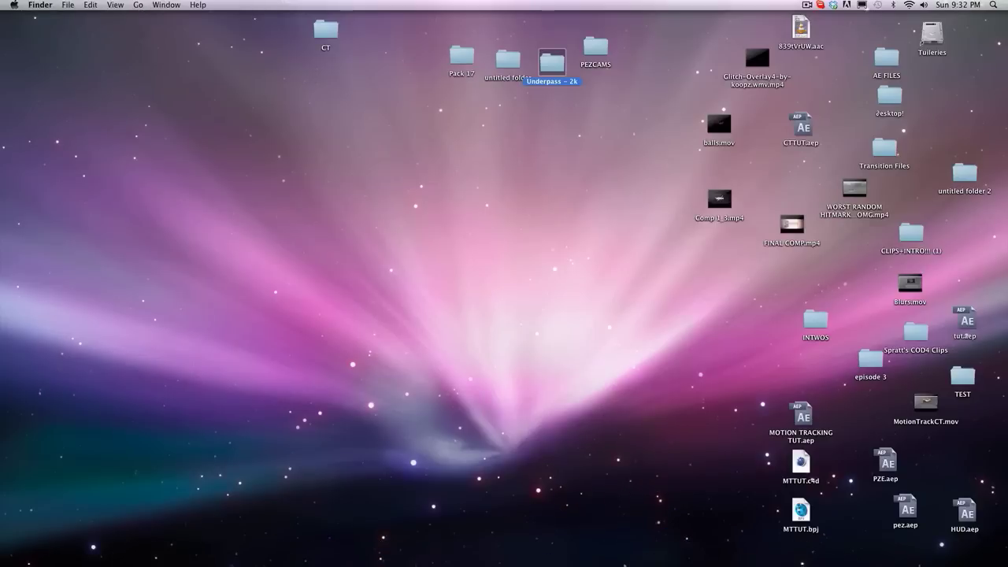
click(628, 543)
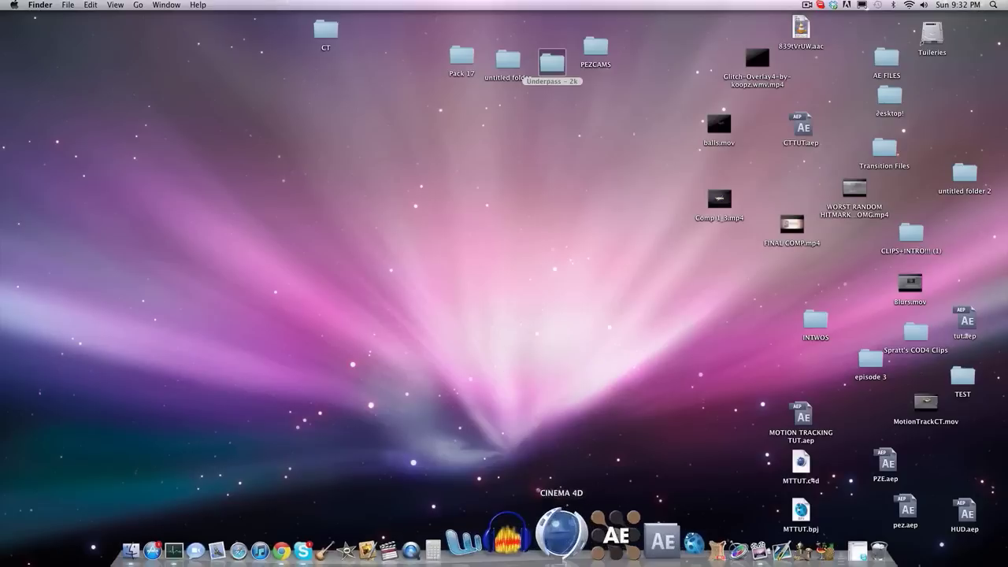
click(634, 526)
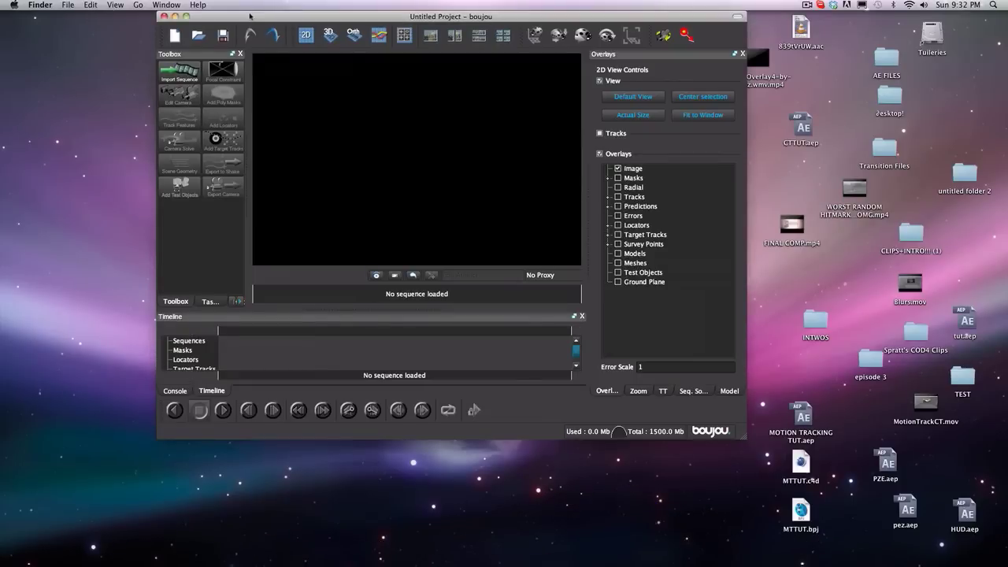
Step: Import the image sequence starting at cine2_00000.png from the Desktop/CT folder
click(193, 77)
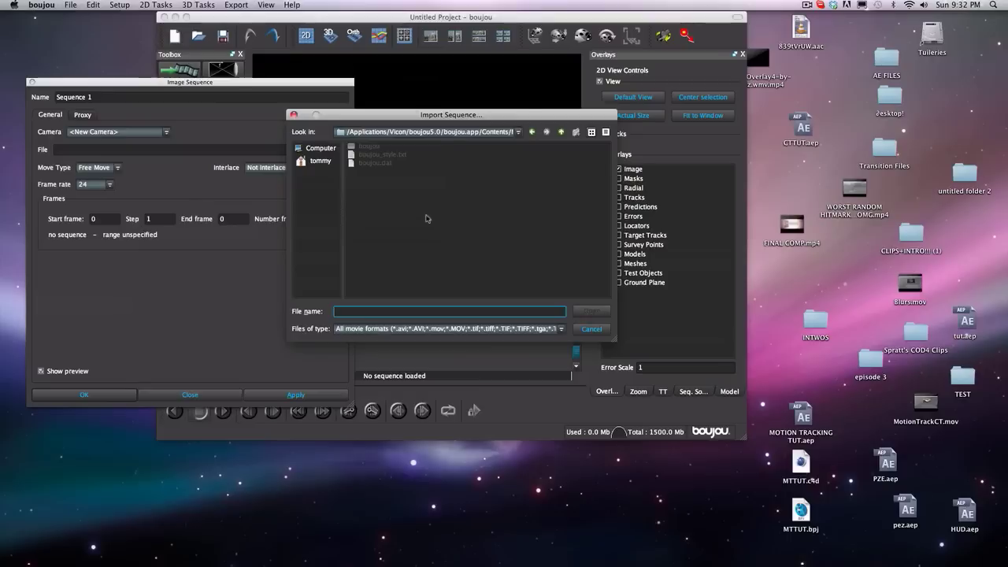
click(320, 161)
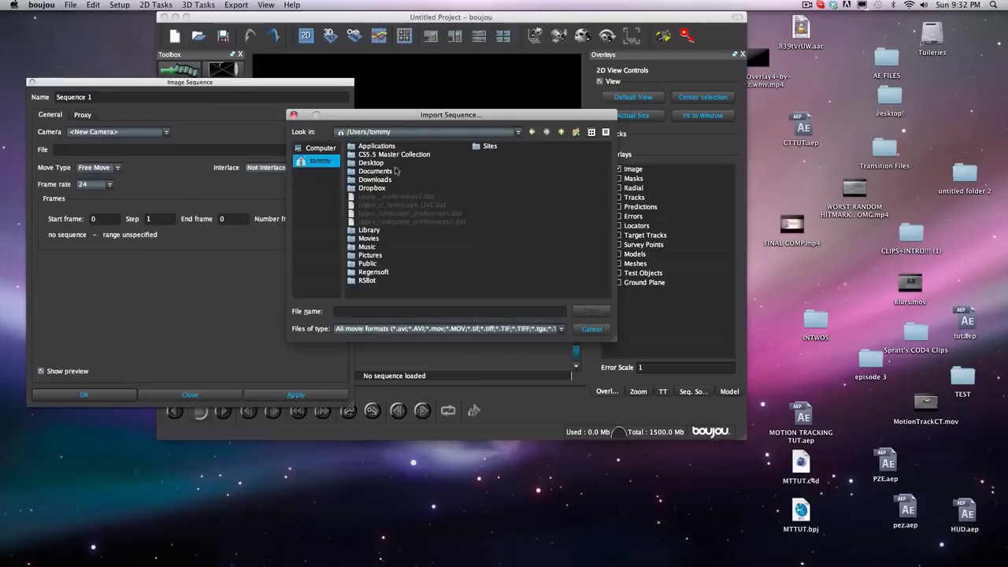
click(381, 164)
double_click(381, 164)
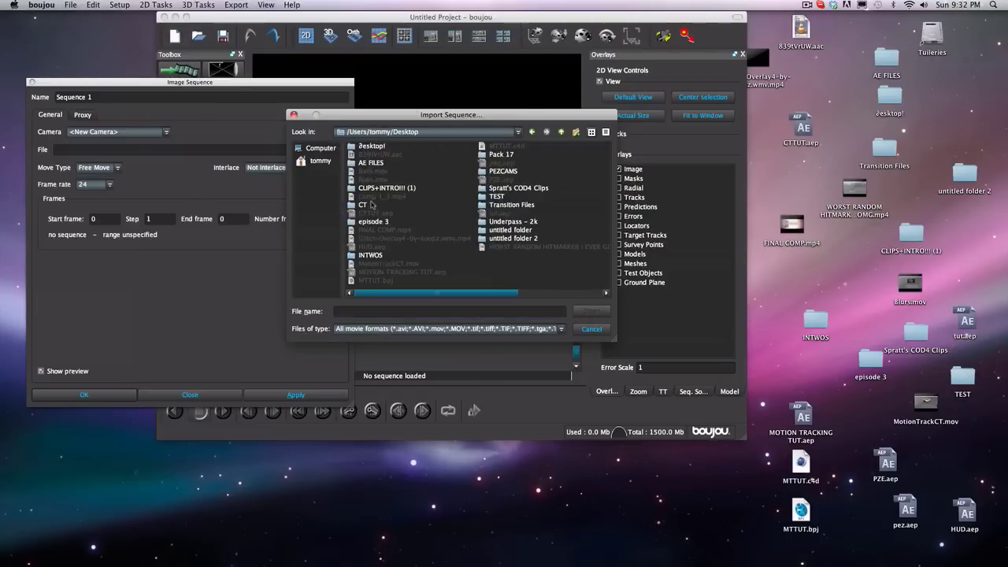
double_click(377, 204)
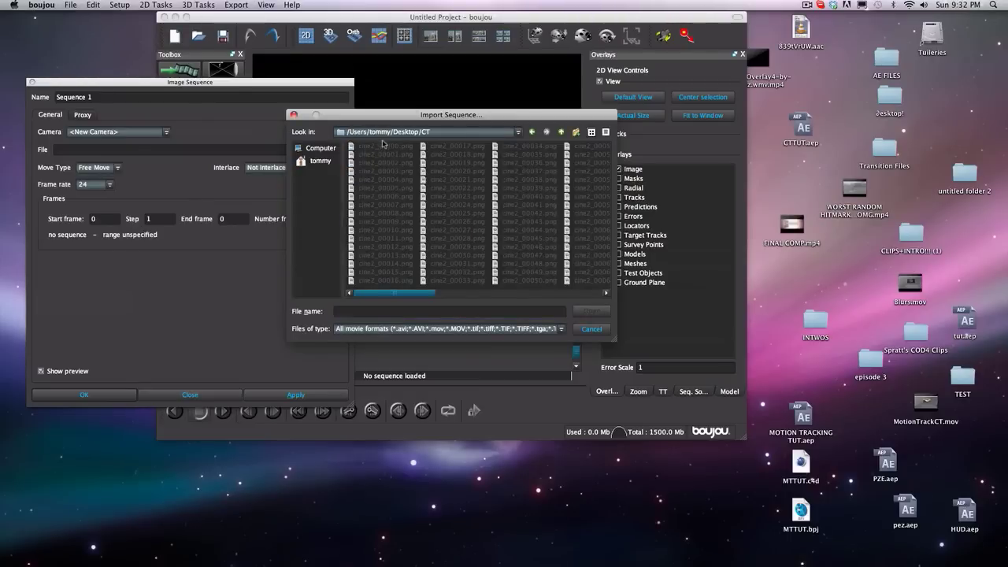
click(383, 146)
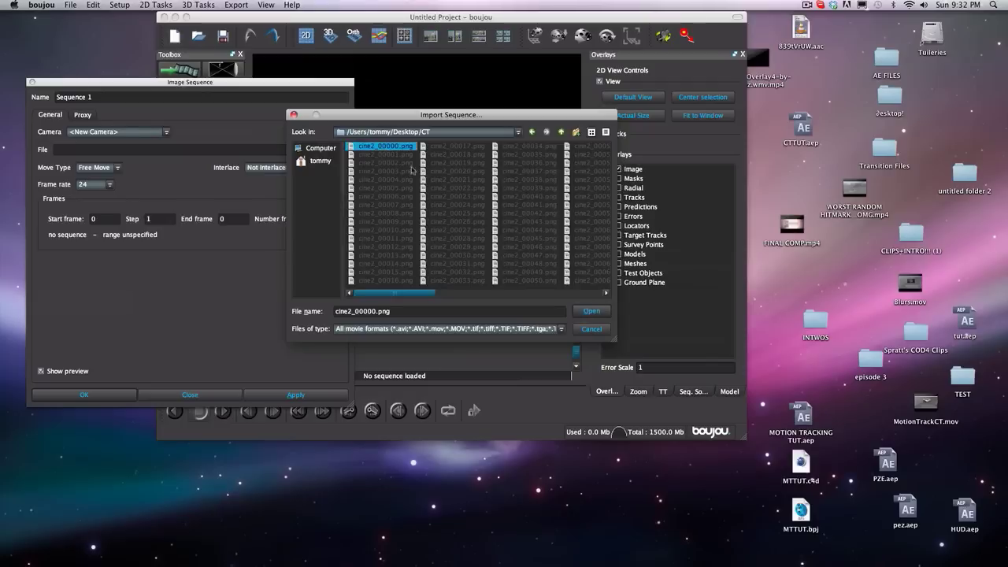
click(592, 311)
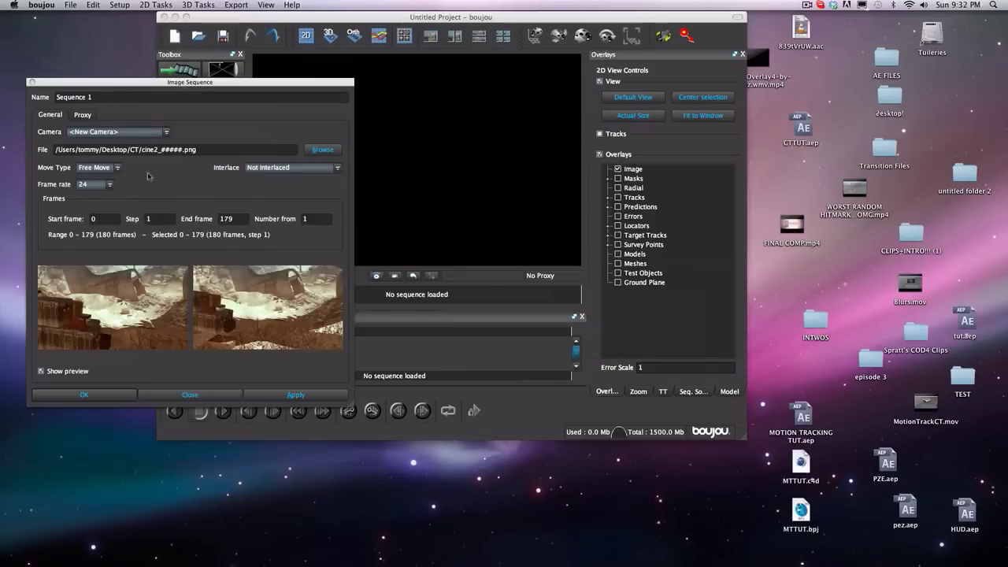
Step: Set the sequence frame rate to 59.94 fps, apply it, and close the settings
click(110, 184)
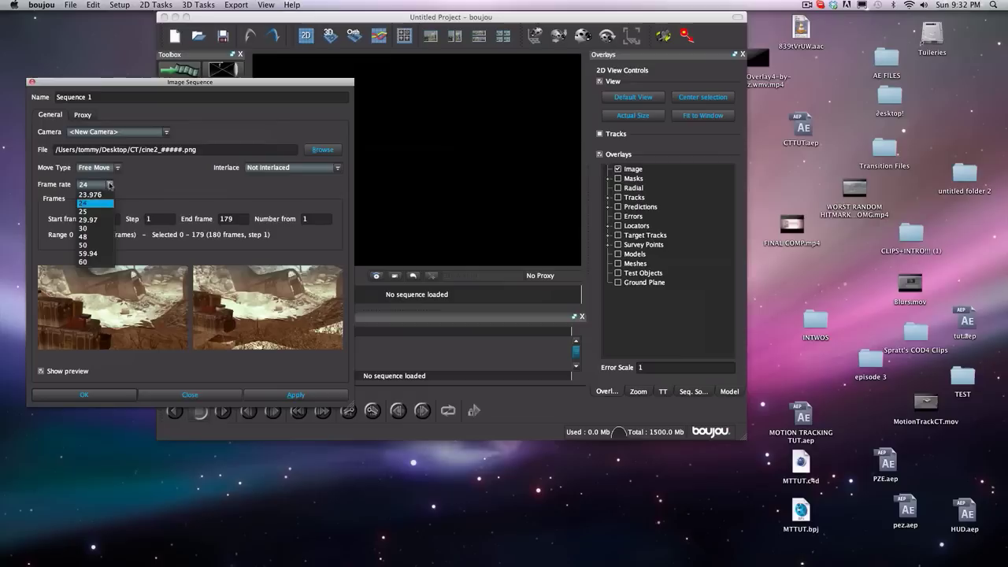
click(97, 254)
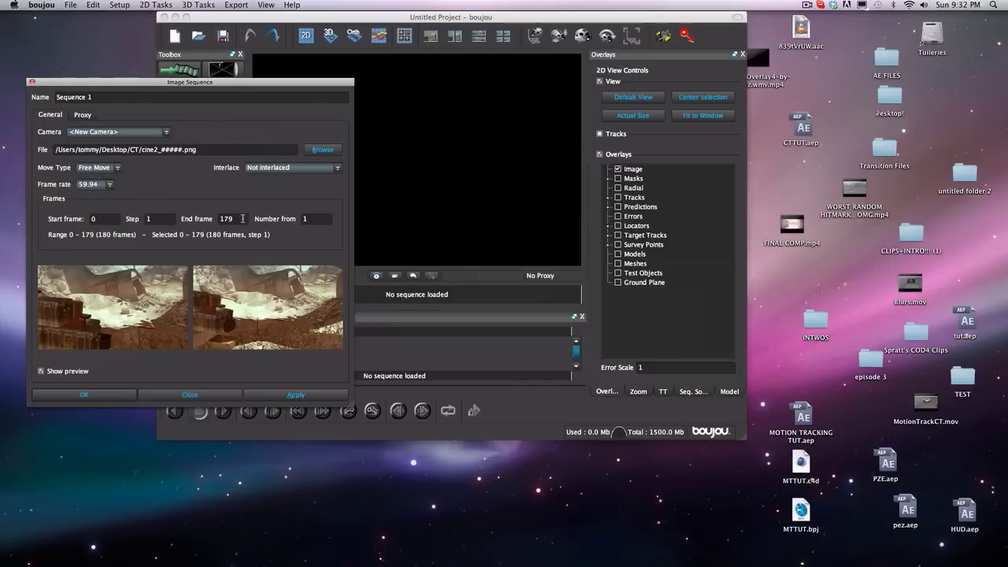
click(267, 396)
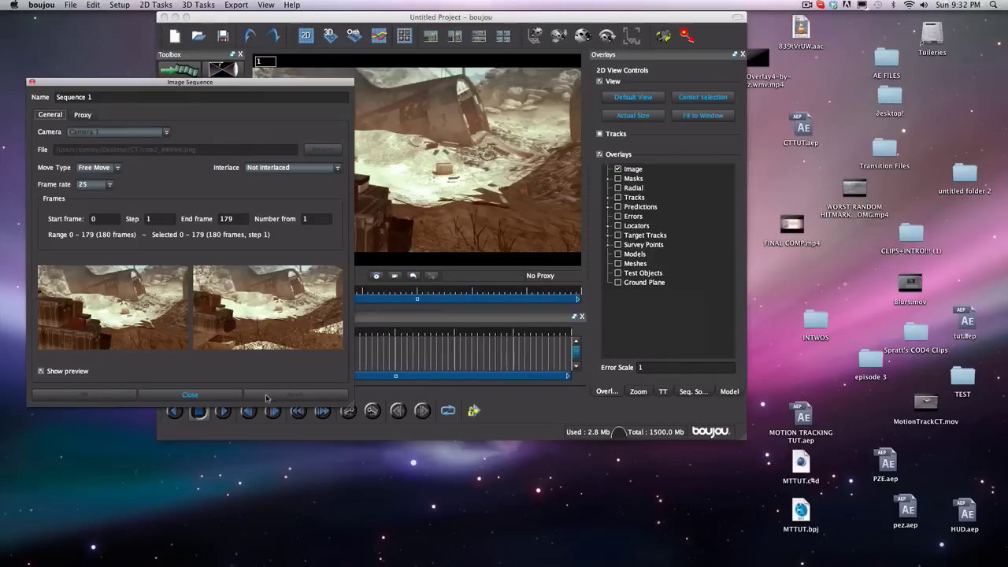
click(111, 184)
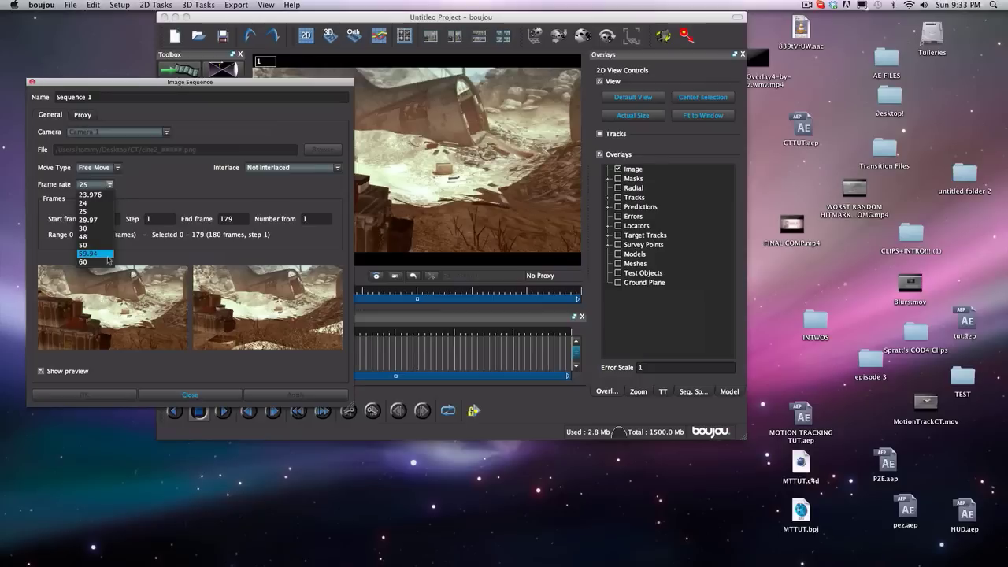
click(108, 255)
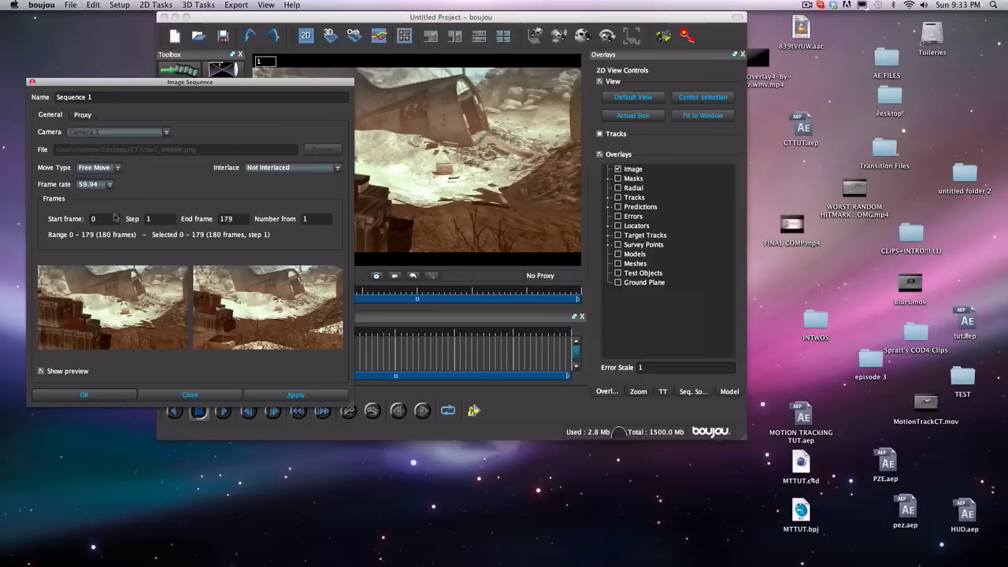
click(277, 395)
click(210, 396)
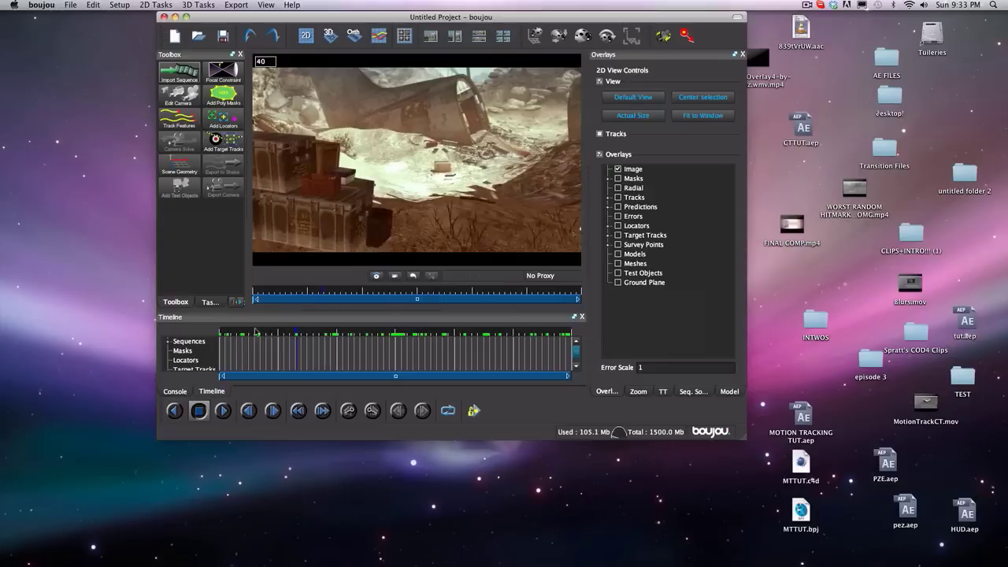
Step: Run Track Features with the advanced properties across the whole cine2 sequence
click(180, 119)
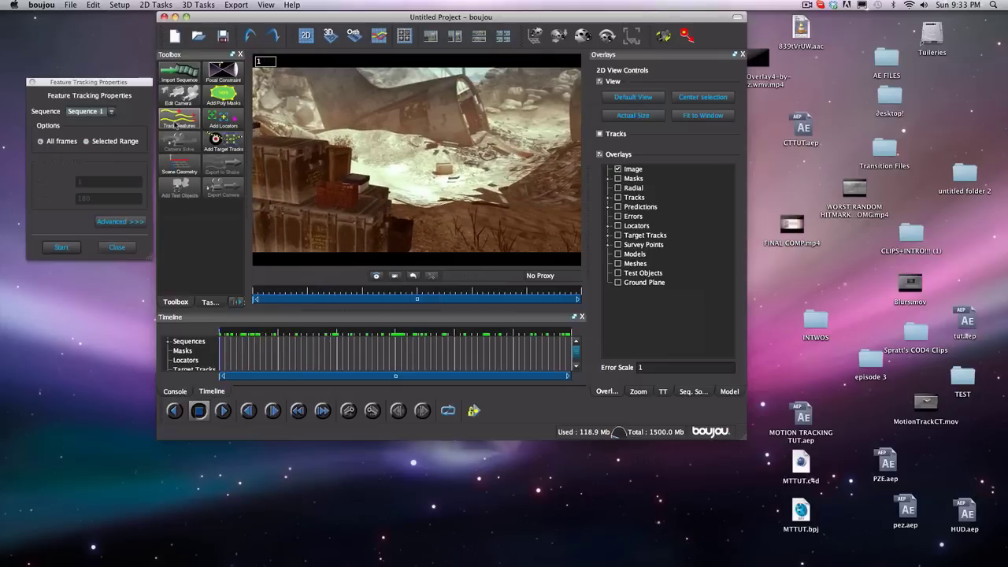
click(118, 222)
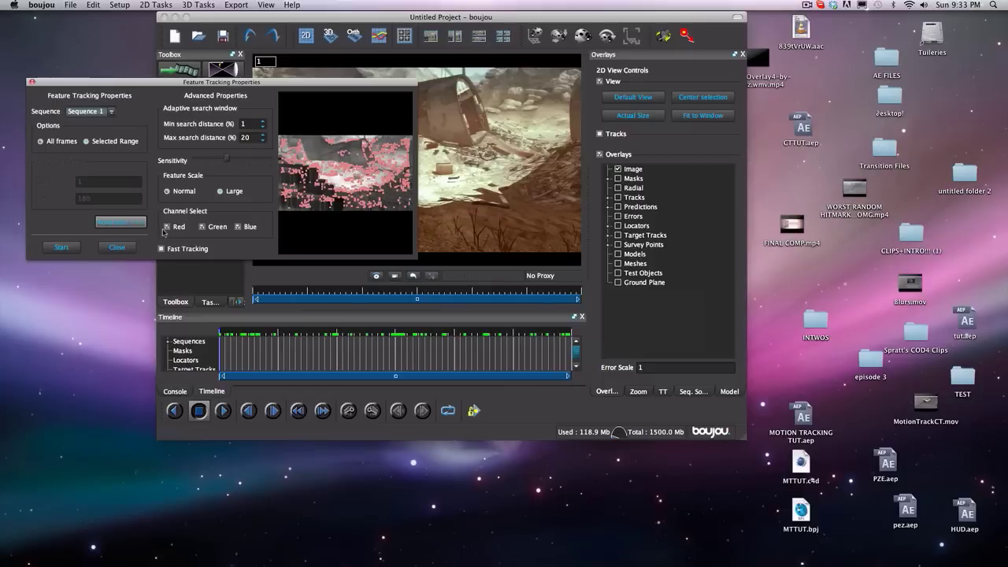
click(62, 247)
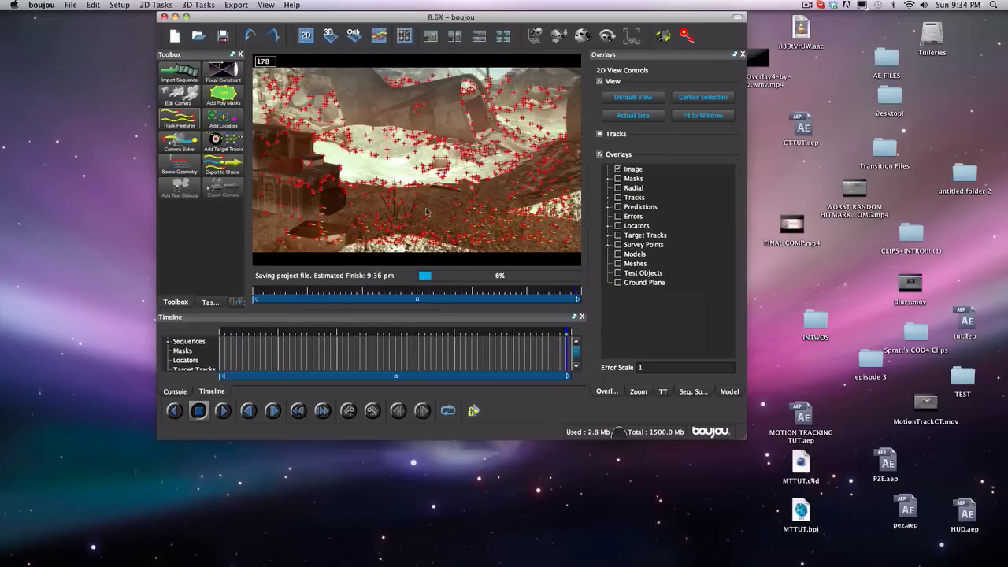
Step: Run a camera solve to create Camera solve 1, then scrub to frame 90
click(180, 143)
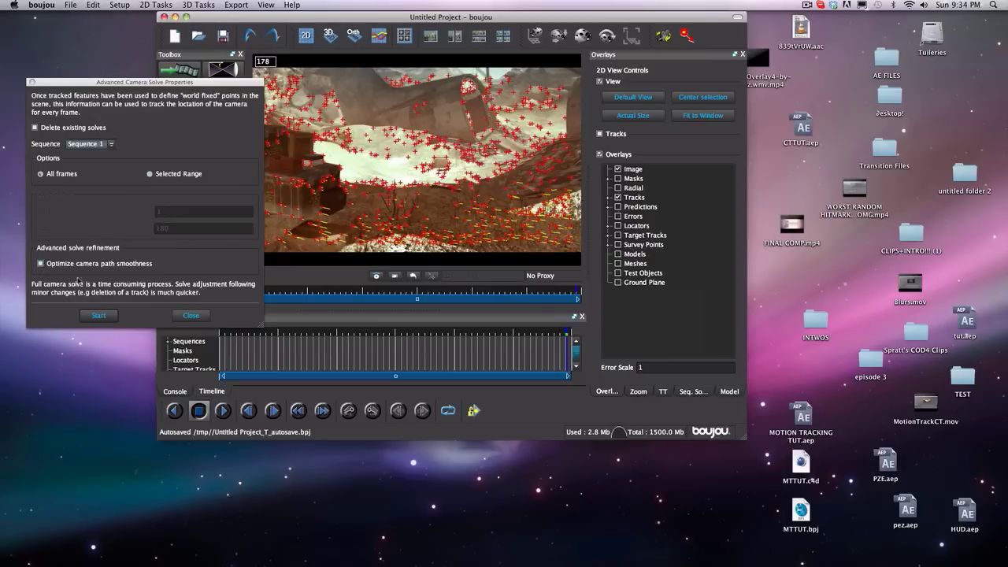
click(97, 316)
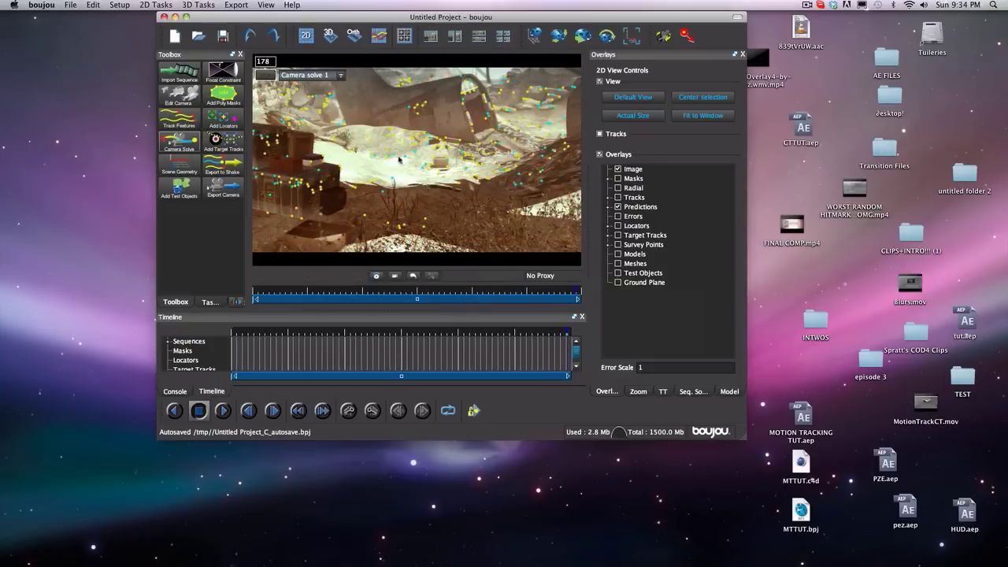
click(403, 333)
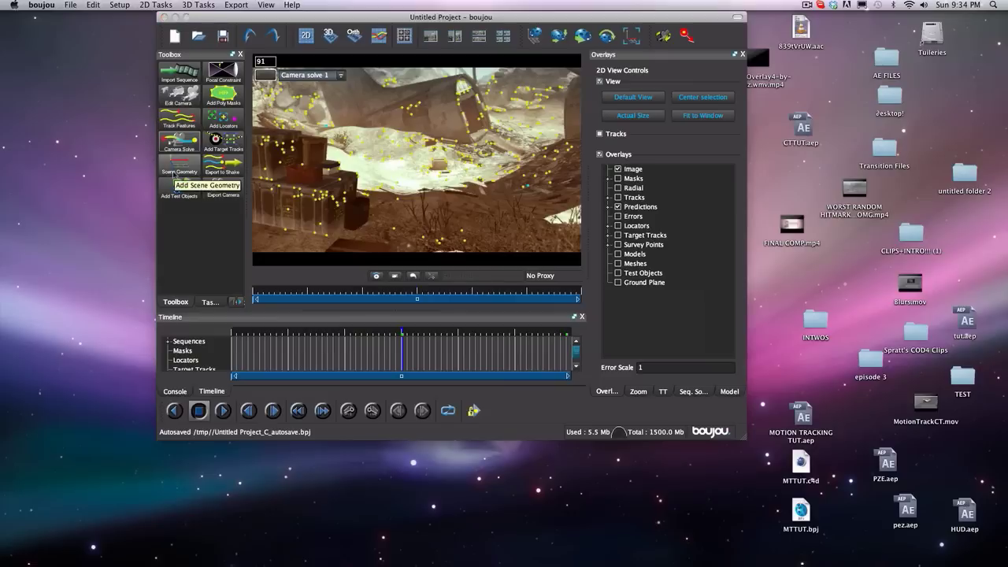
drag(241, 333, 402, 337)
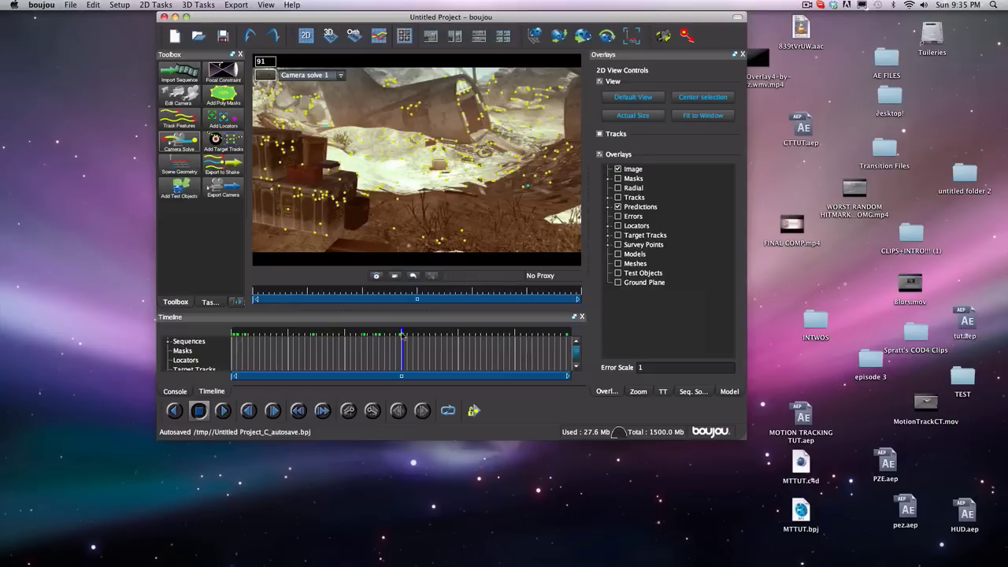
drag(403, 334, 400, 336)
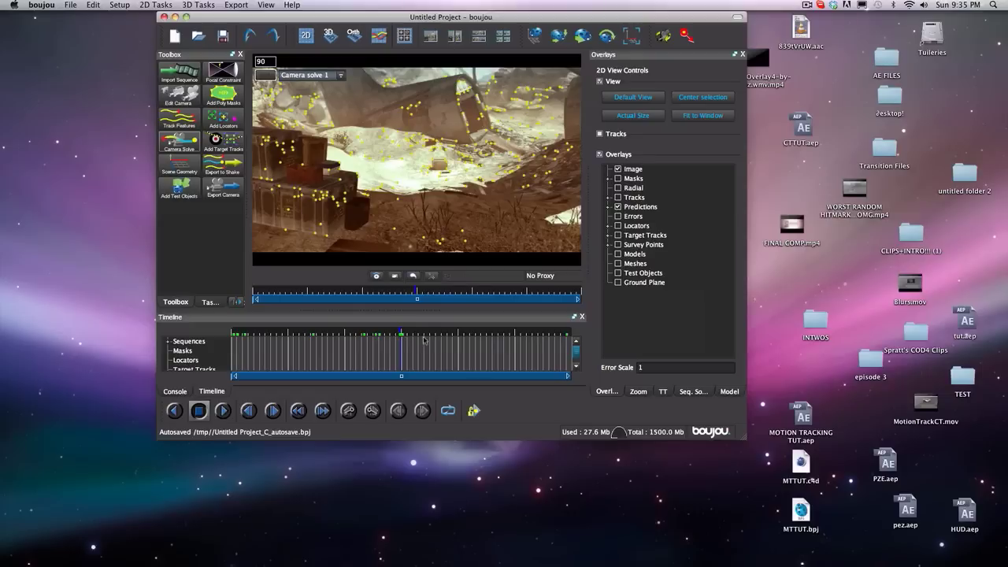
Step: Add a coordinate frame hint in Scene Geometry and set its type to x-axis
click(183, 166)
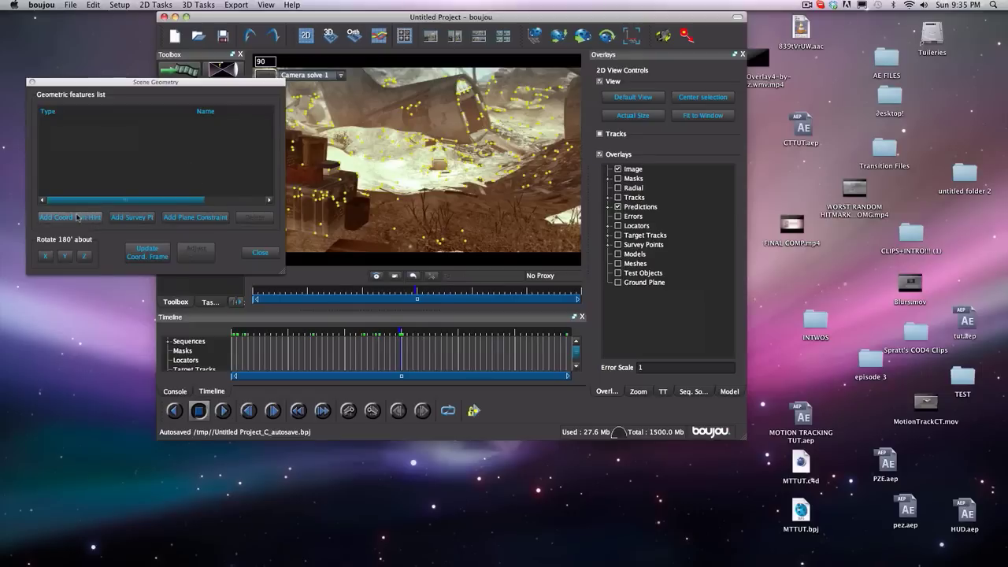
click(76, 217)
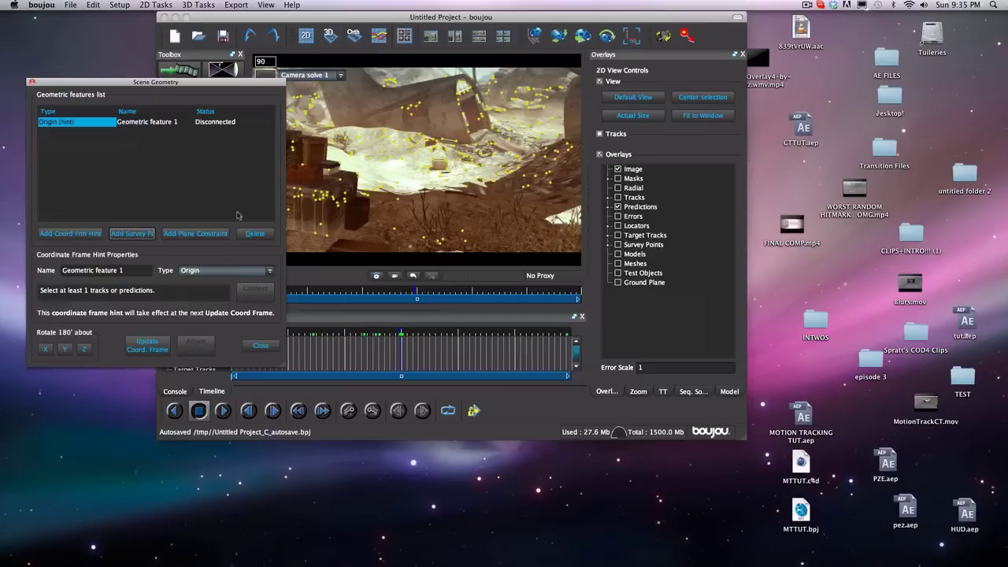
click(236, 272)
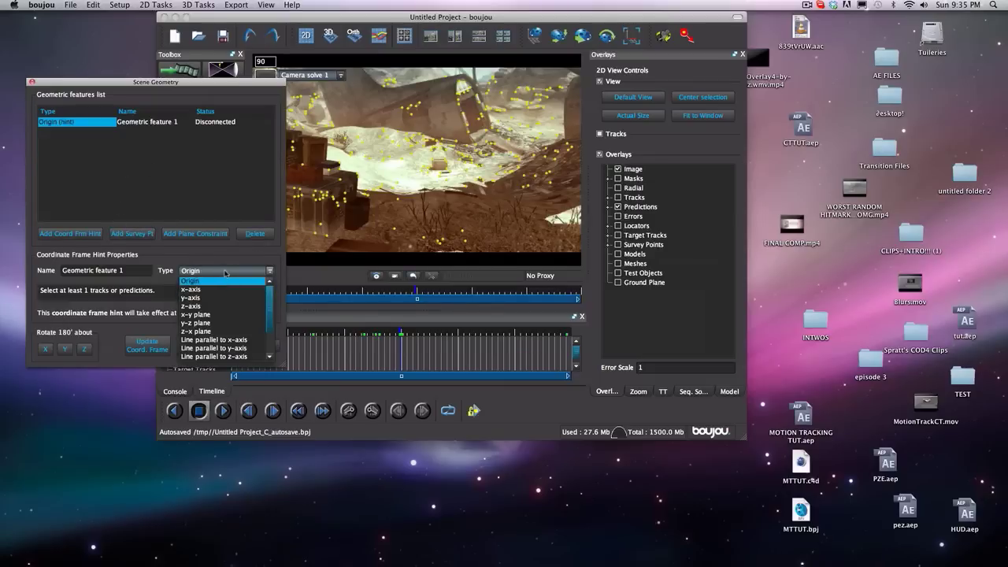
click(226, 267)
click(227, 268)
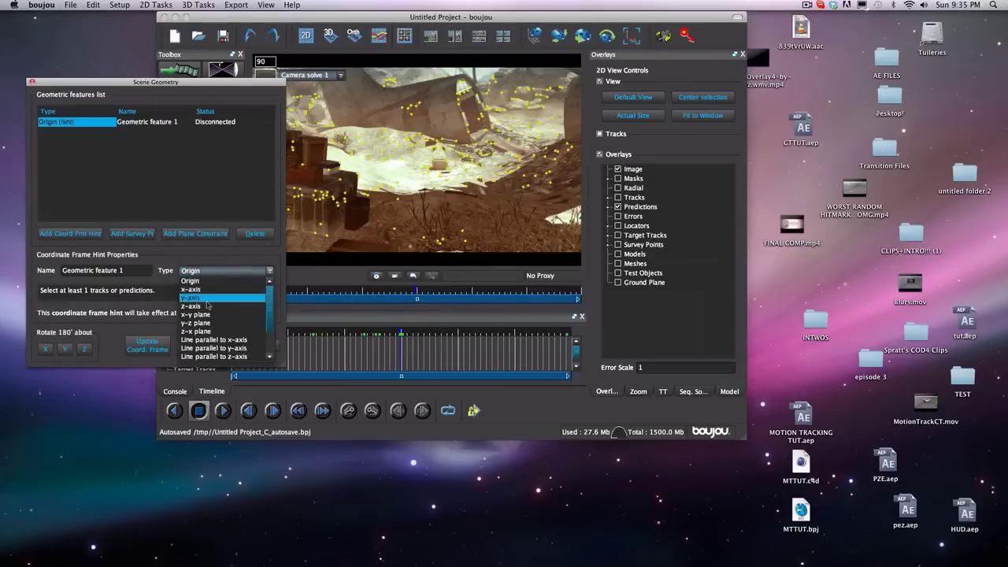
click(209, 290)
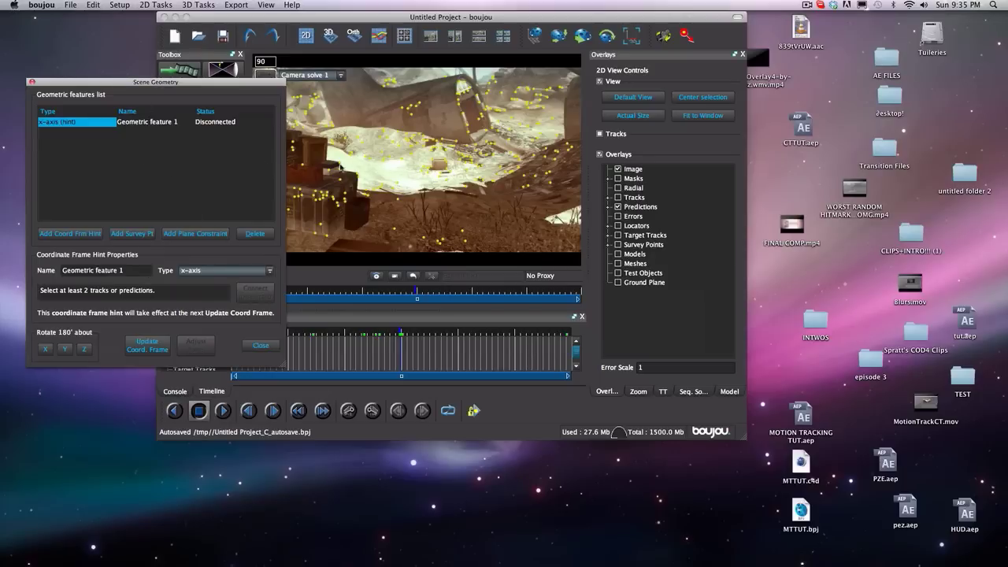
Step: Connect two selected tracks to the x-axis hint, then add a second coordinate frame hint
click(445, 162)
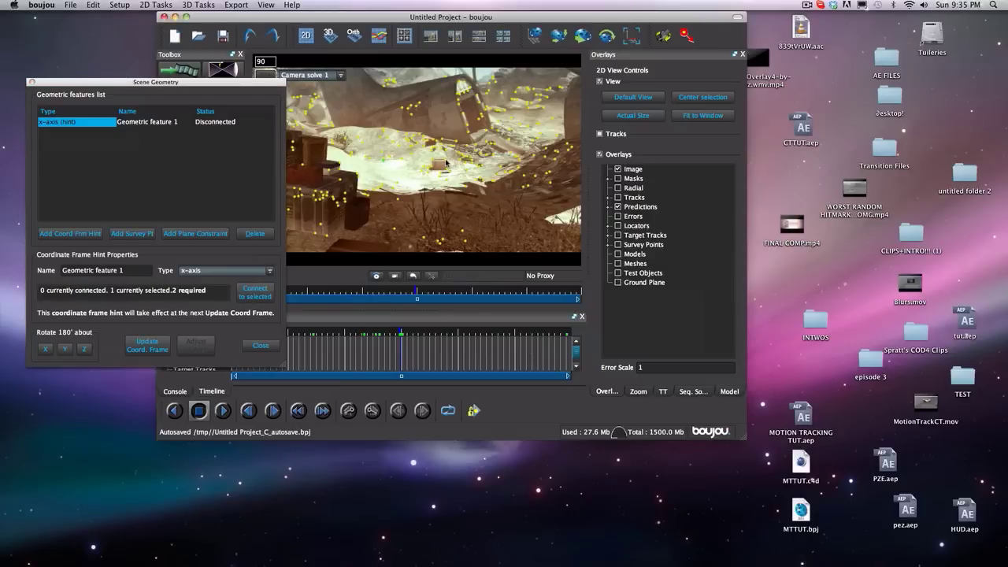
click(262, 297)
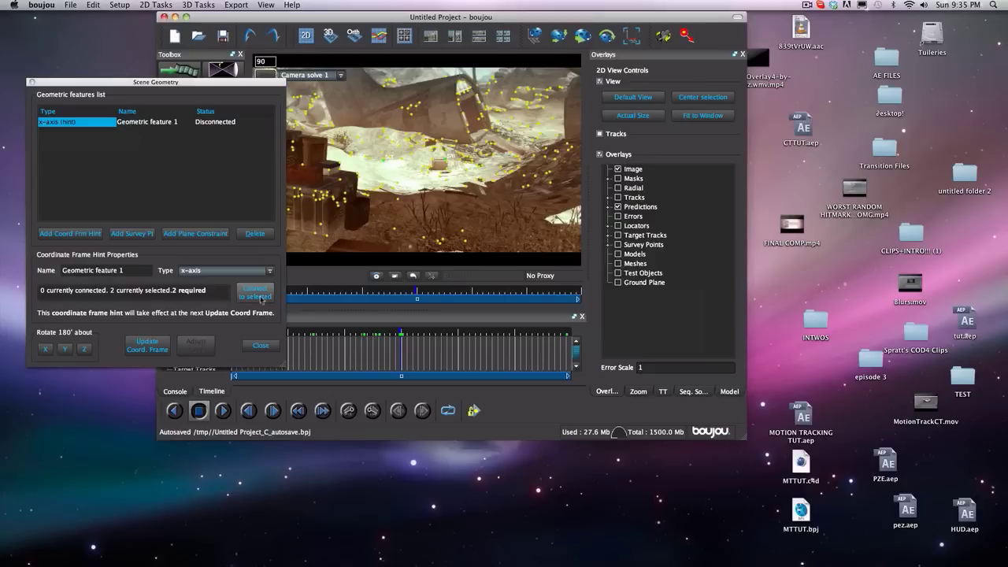
click(262, 297)
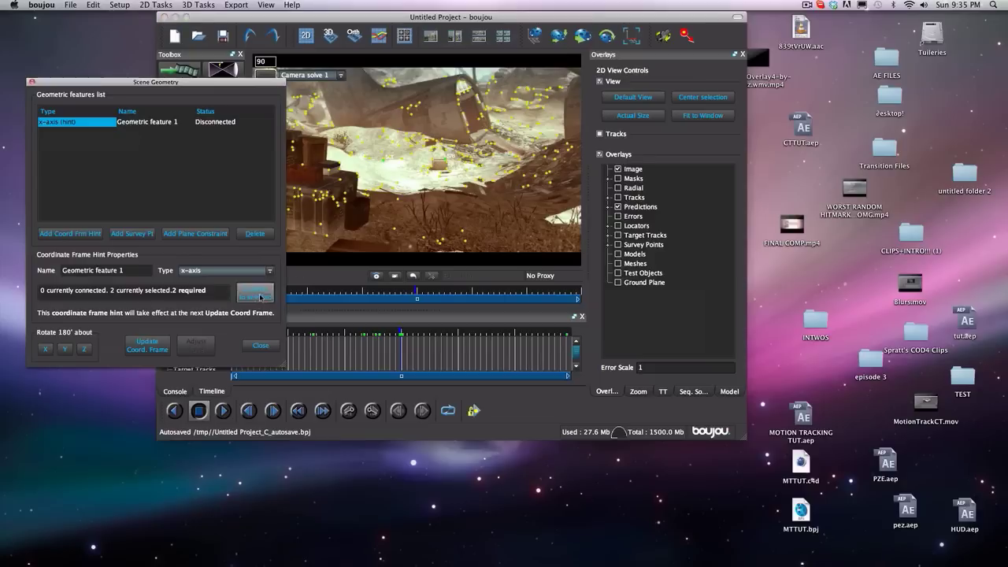
click(93, 234)
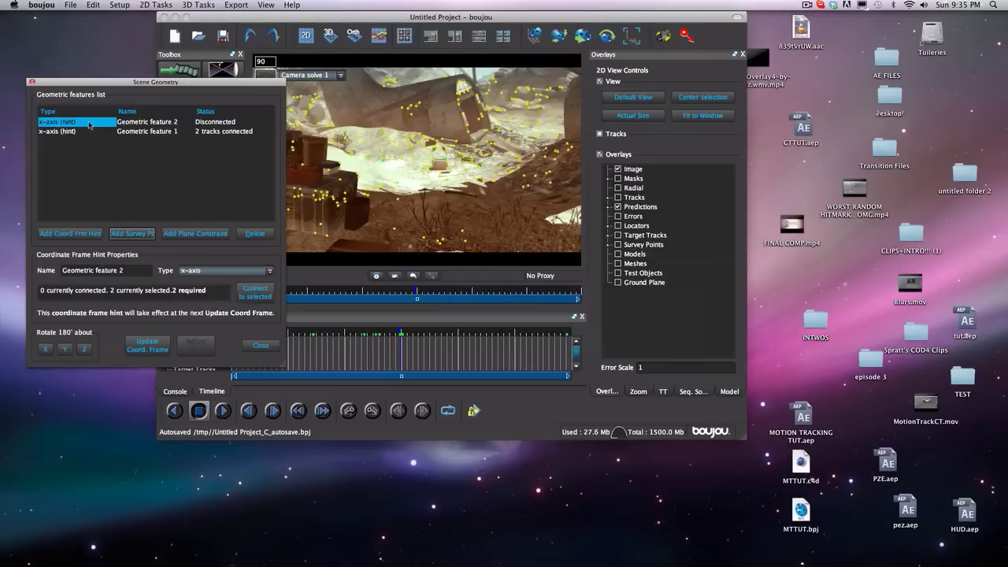
Step: Make the second hint a y-axis and connect two tracked points to it
click(212, 270)
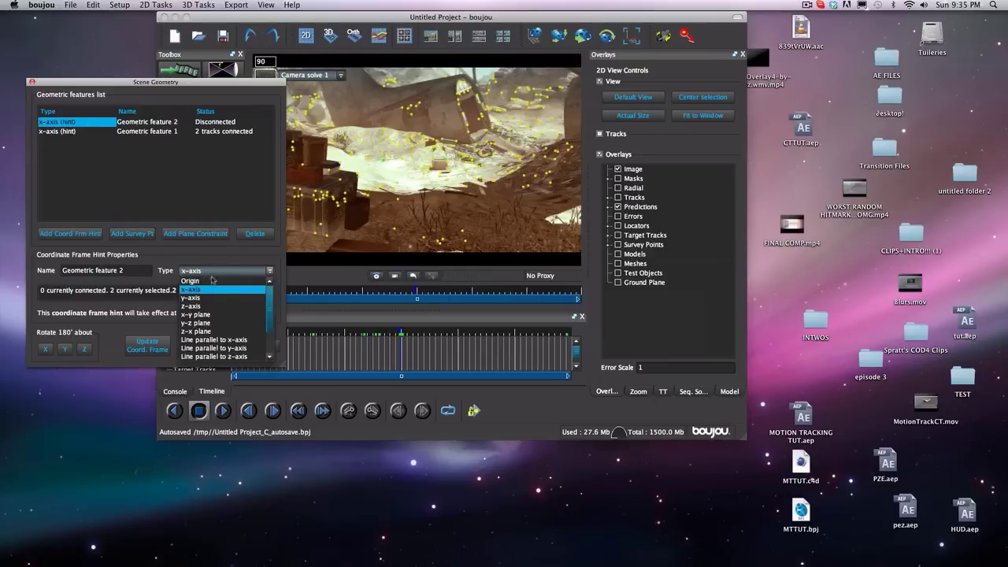
click(211, 299)
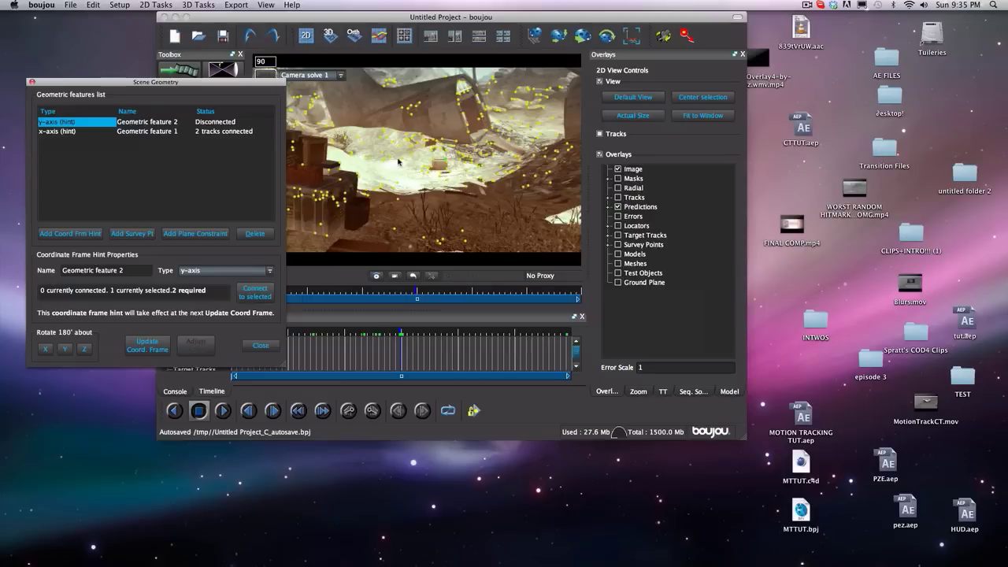
click(440, 163)
click(444, 162)
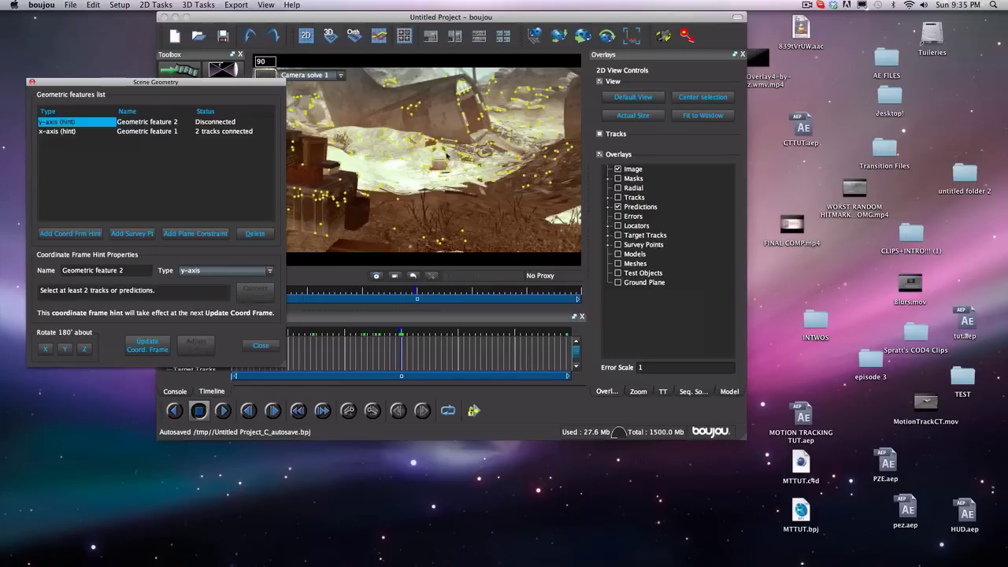
click(467, 148)
click(459, 95)
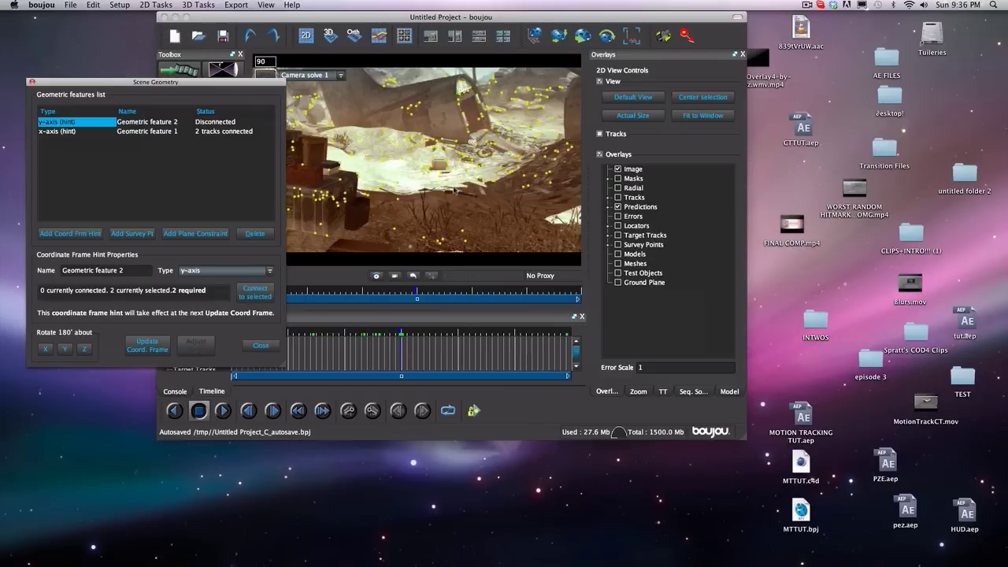
click(255, 294)
Step: Add a z-axis coordinate frame hint and connect its chosen tracked points
click(83, 233)
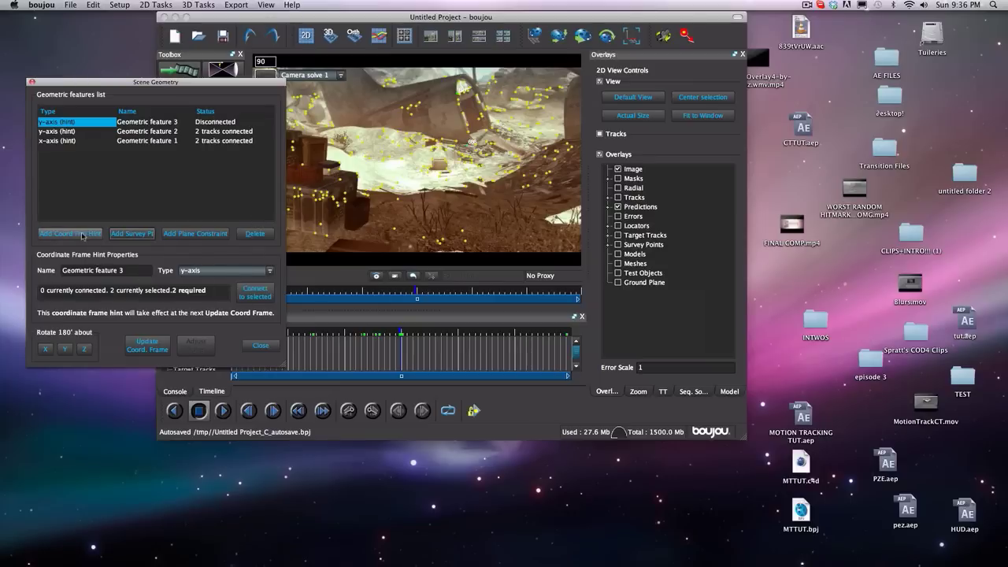
click(230, 272)
click(212, 305)
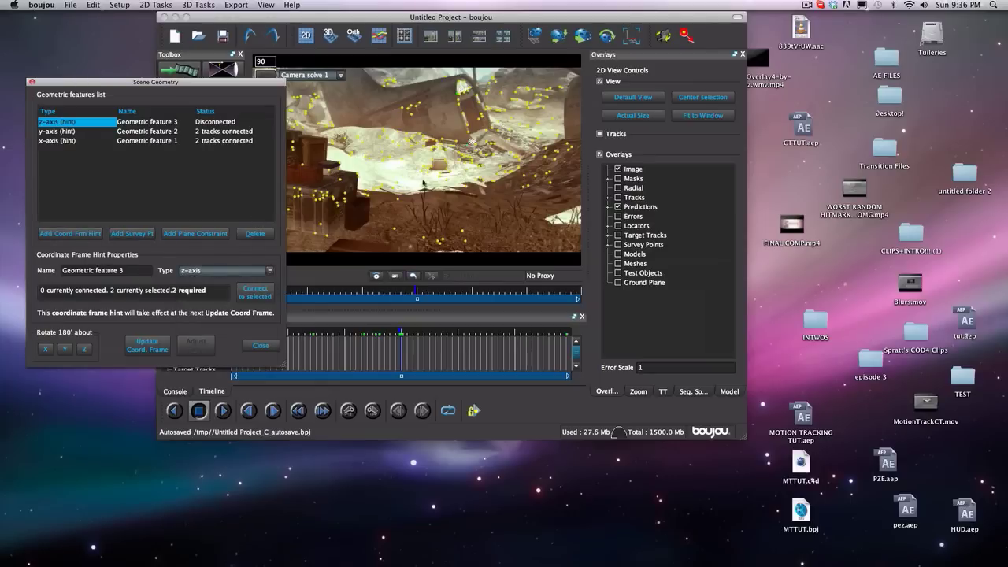
click(471, 143)
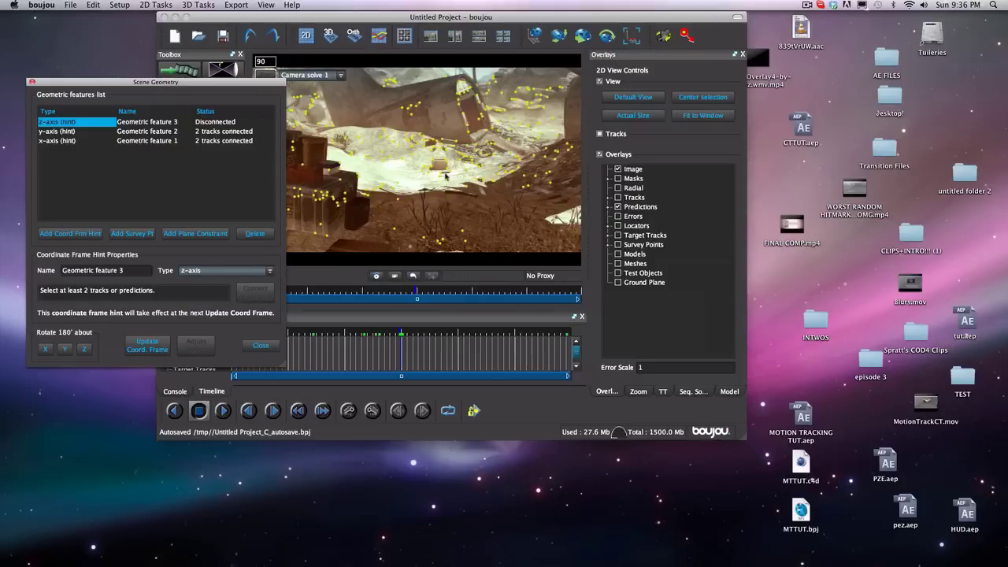
click(398, 185)
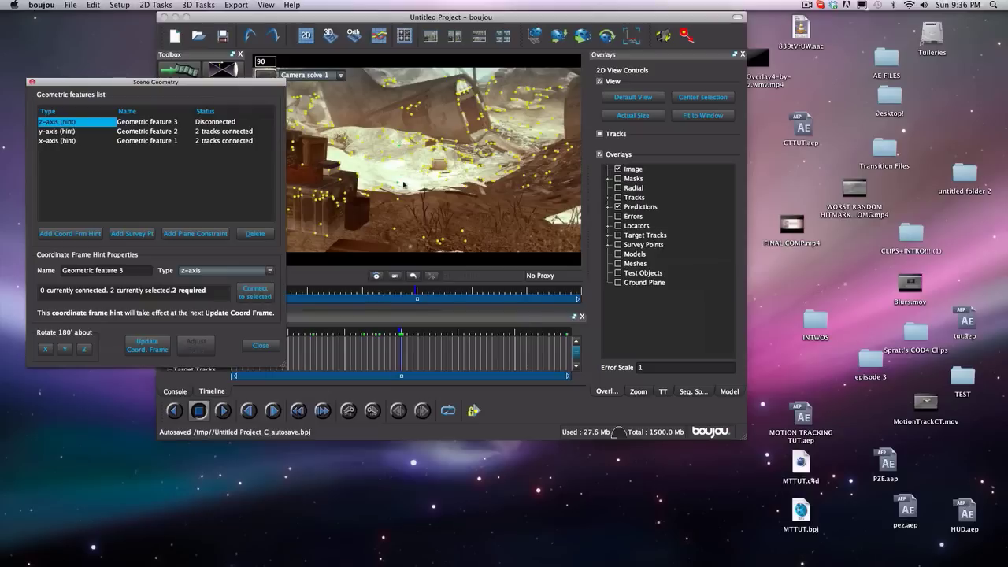
click(250, 295)
Step: Add a fourth coordinate frame hint, connect a tracked point, and update the coordinate frame
click(70, 233)
click(270, 270)
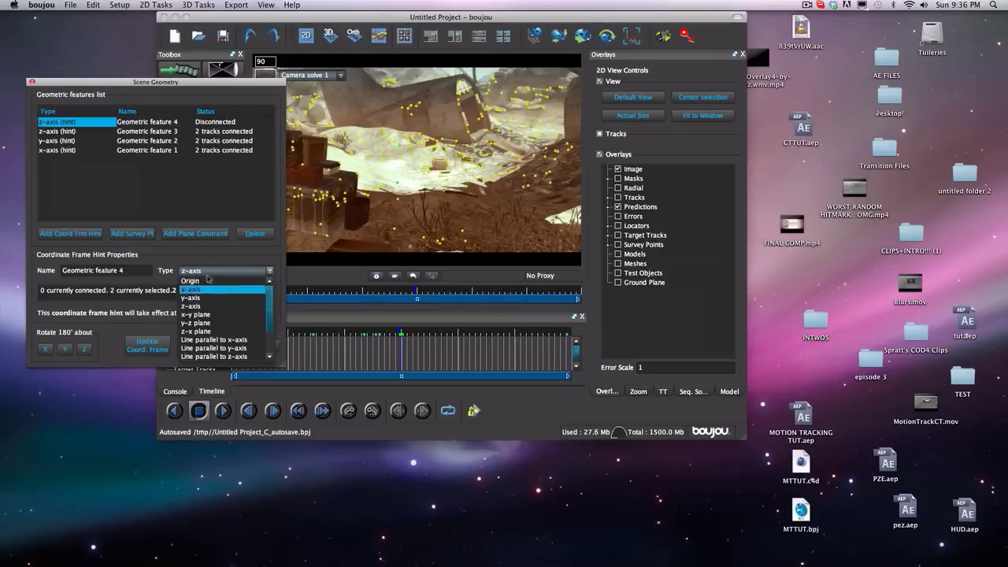
click(191, 306)
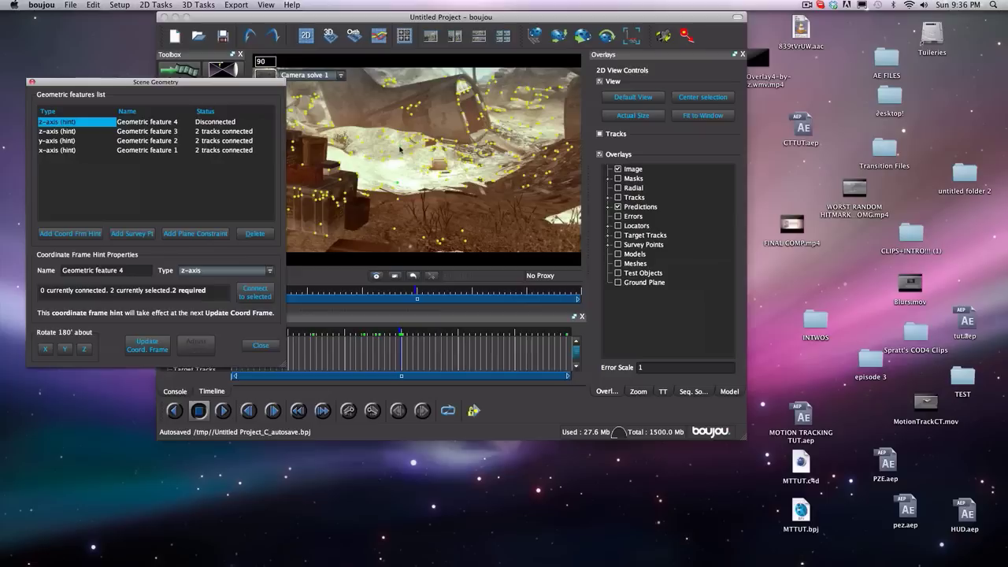
click(394, 182)
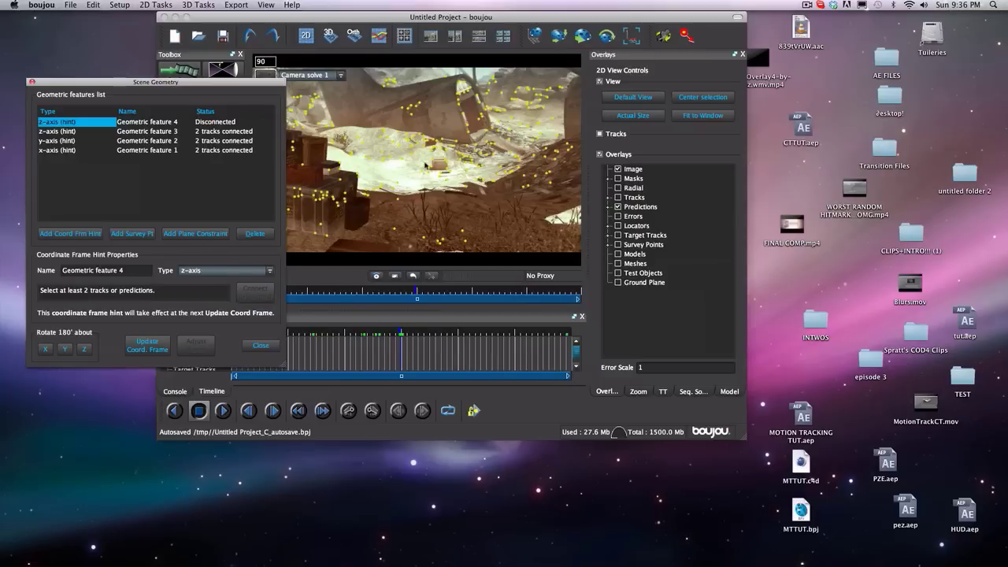
click(405, 163)
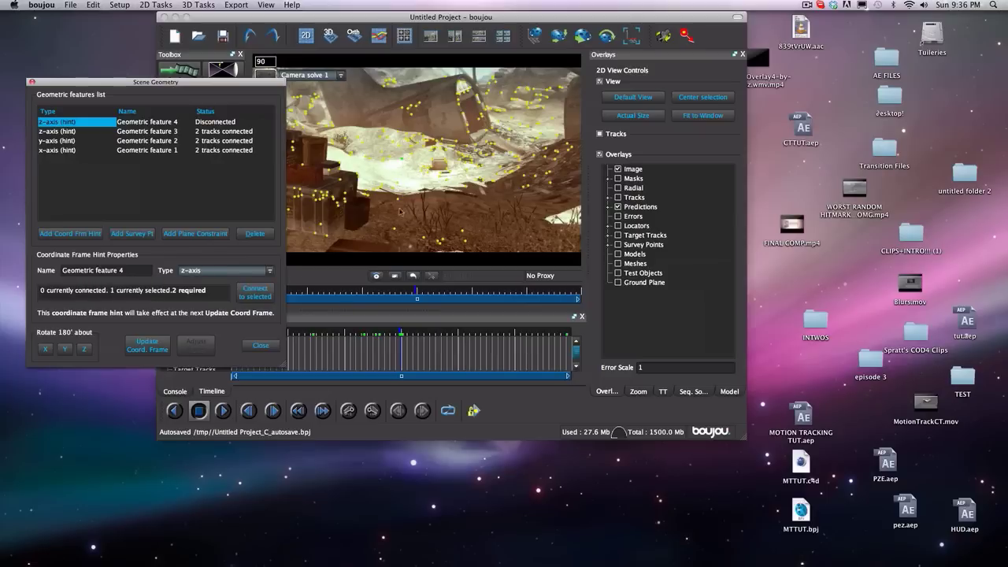
click(255, 294)
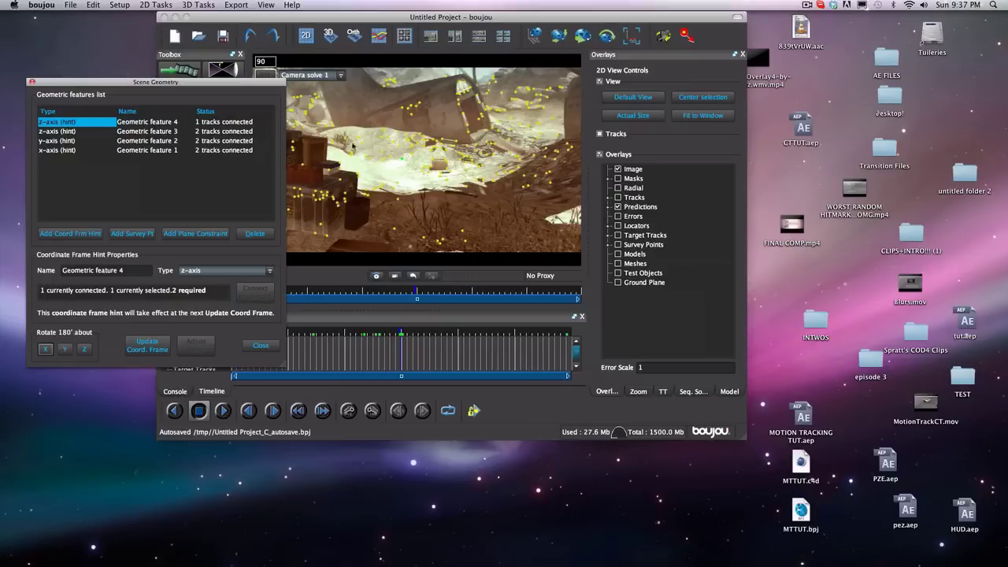
click(148, 349)
Step: Set the fourth hint's type to Origin, update the coordinate frame, and close Scene Geometry
click(244, 272)
click(214, 283)
click(150, 346)
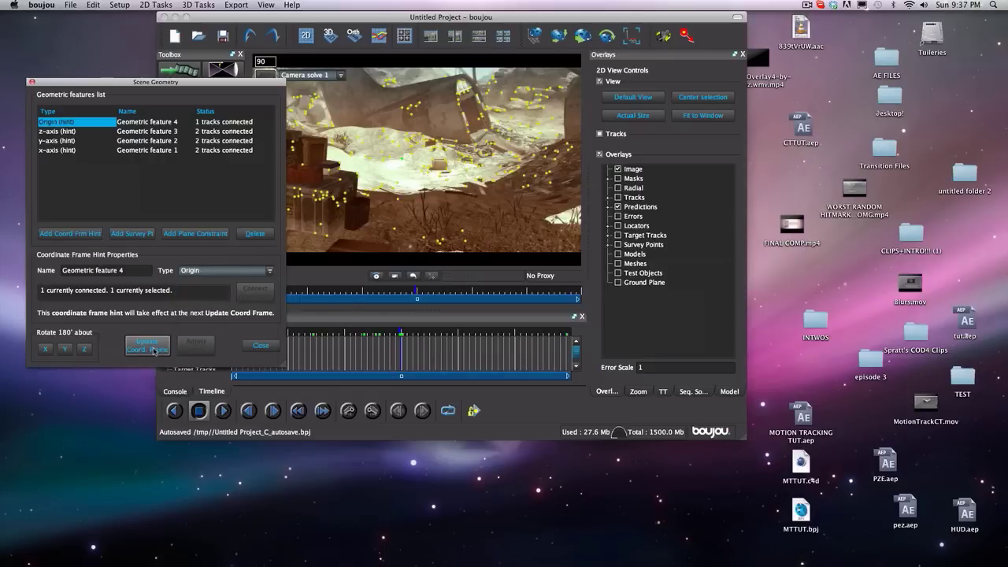
click(261, 345)
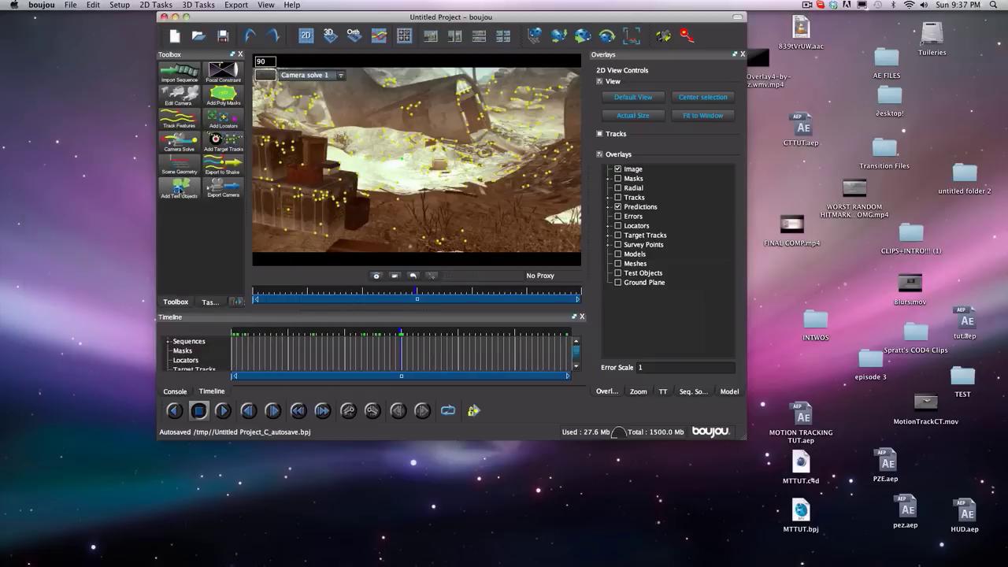
Step: Preview the solve with a test dome, delete it, and bring up the Export Camera settings
click(179, 189)
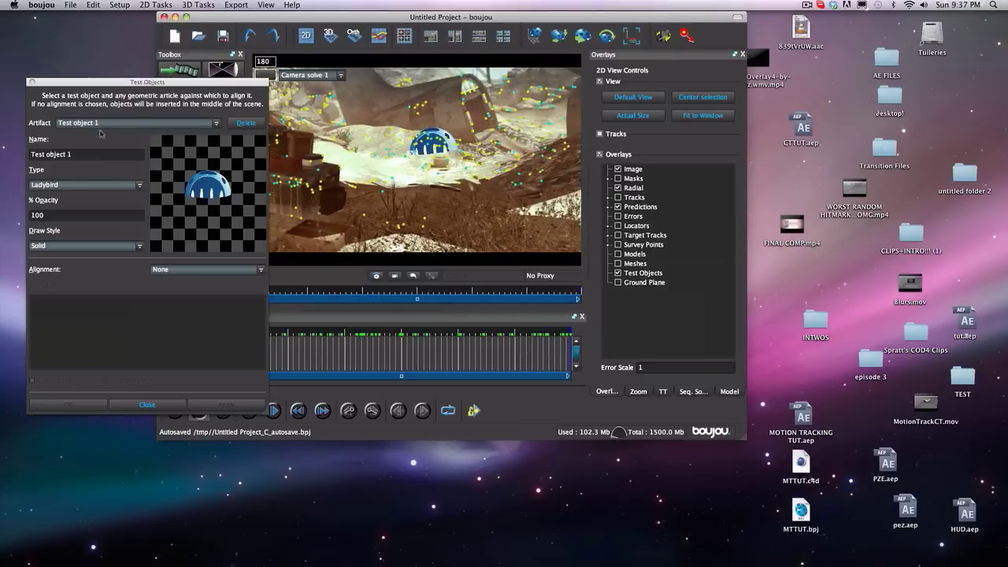
click(245, 123)
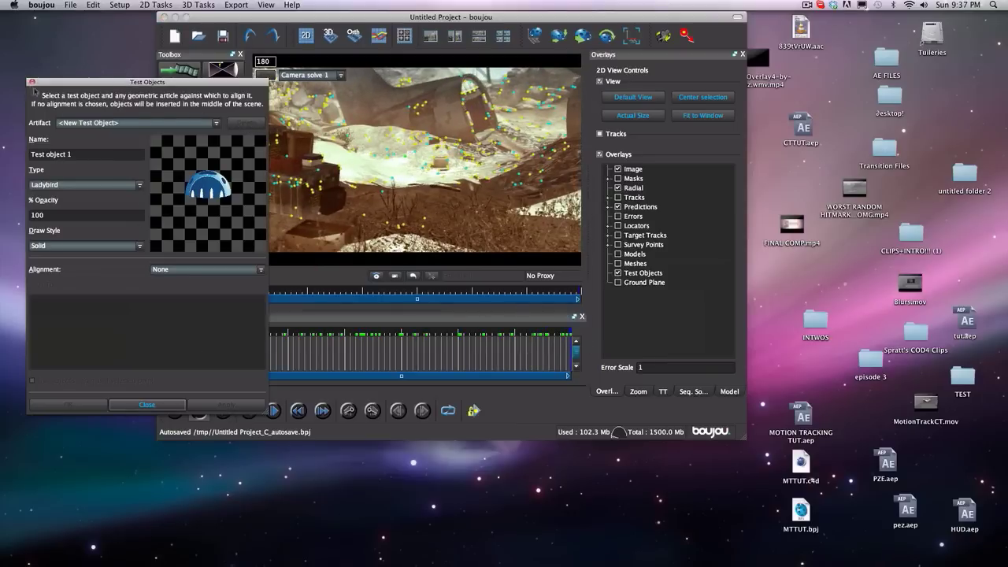
click(32, 81)
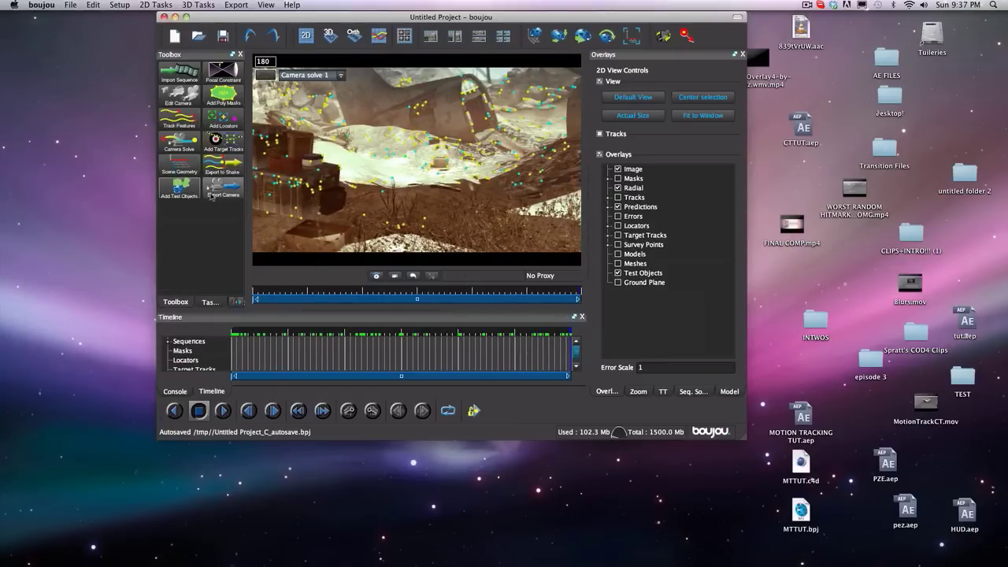
click(212, 194)
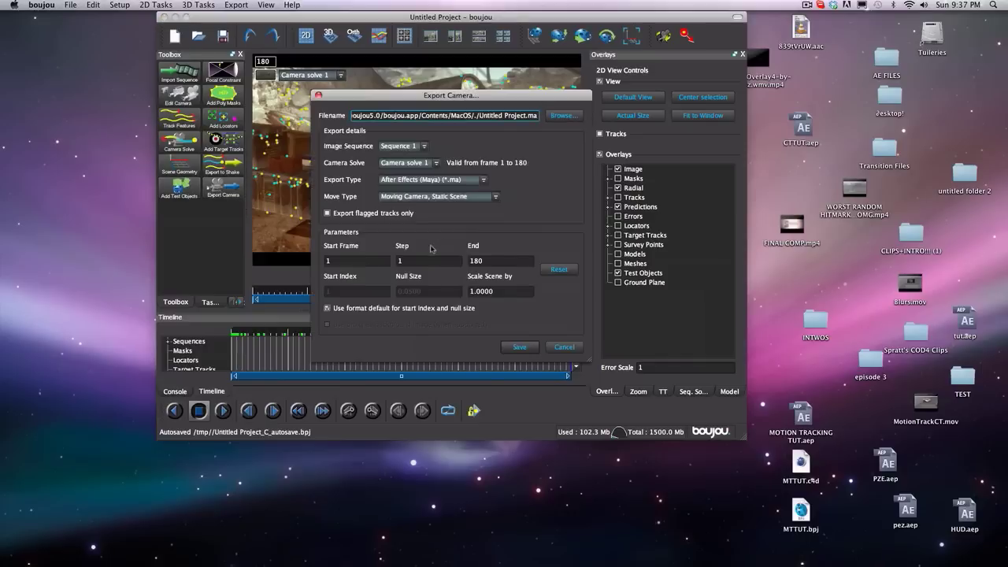
Step: Set the export type to Cinema 4D (*.c4d), start frame 0 and scene scale 100
click(355, 262)
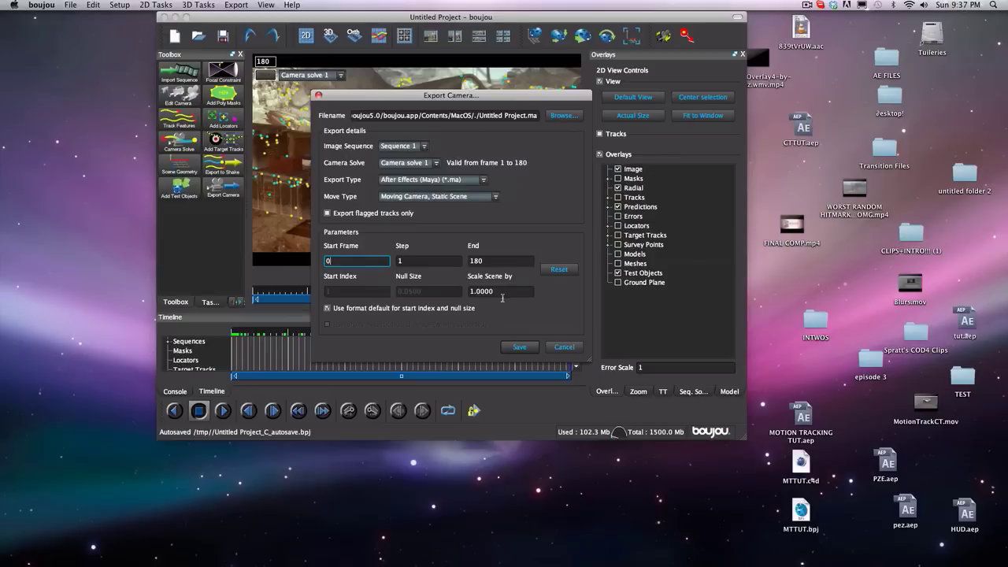
click(501, 293)
click(433, 181)
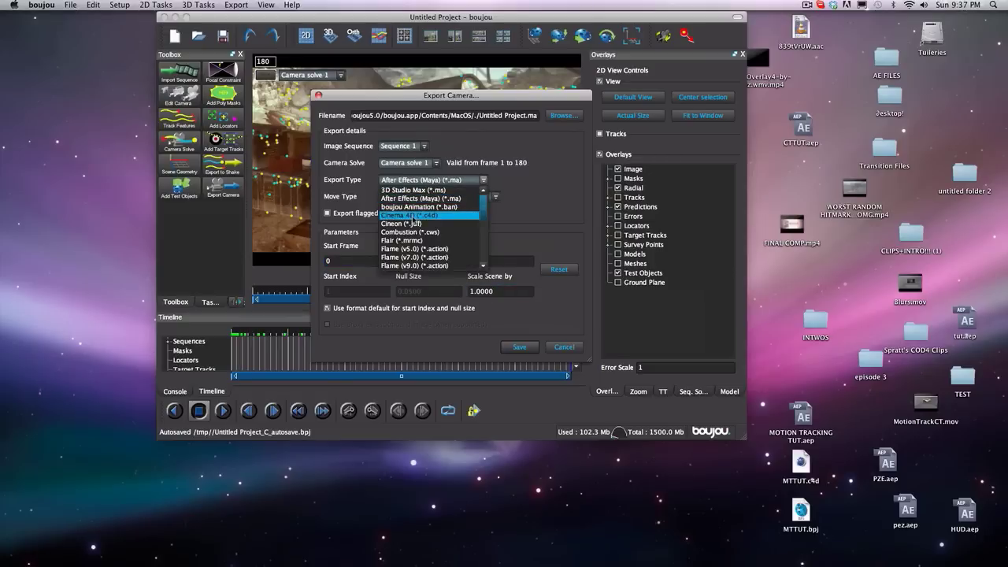
click(482, 181)
click(471, 185)
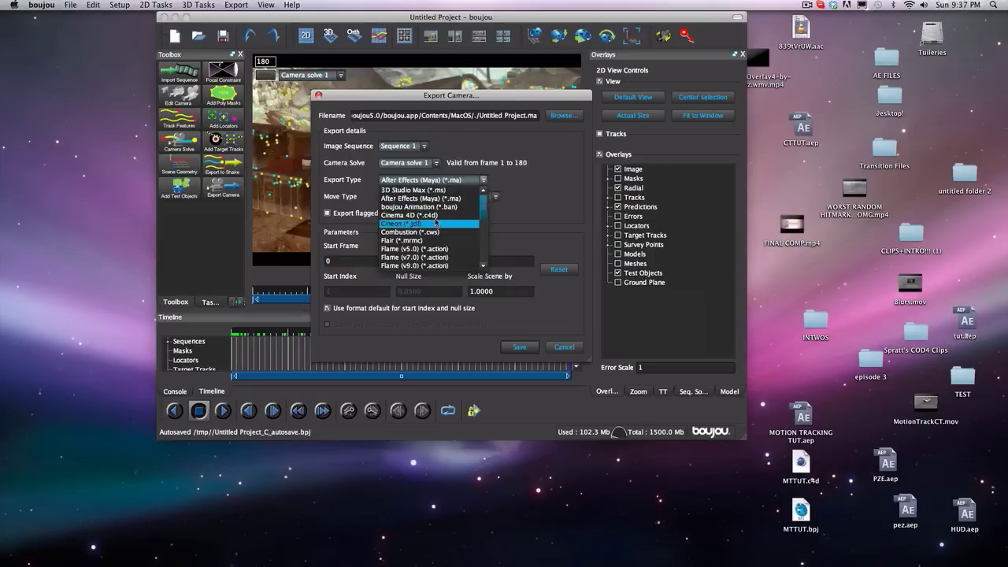
click(432, 215)
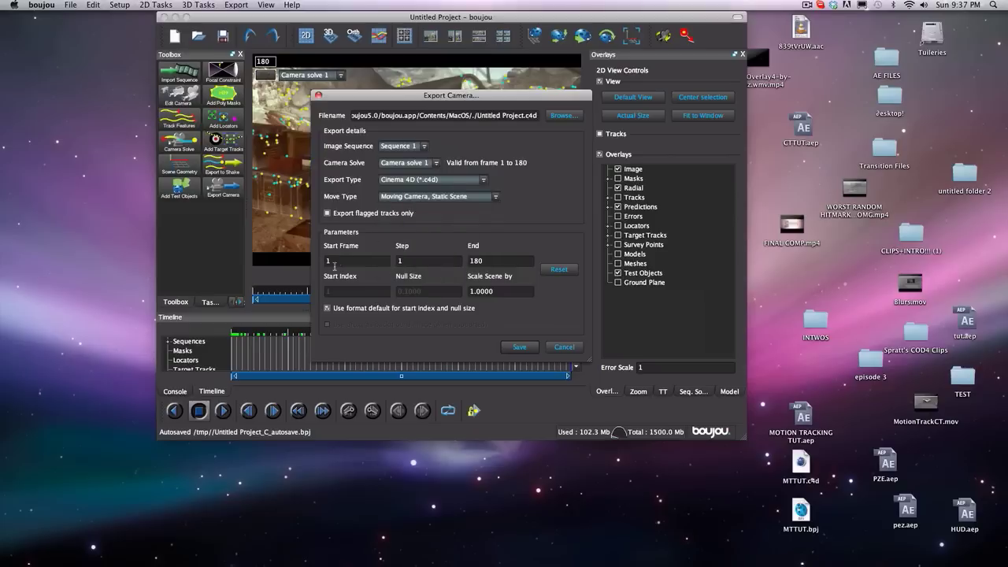
double_click(335, 262)
text(0)
double_click(512, 291)
text(100)
Step: Choose the save location and save the Cinema 4D camera export
click(523, 348)
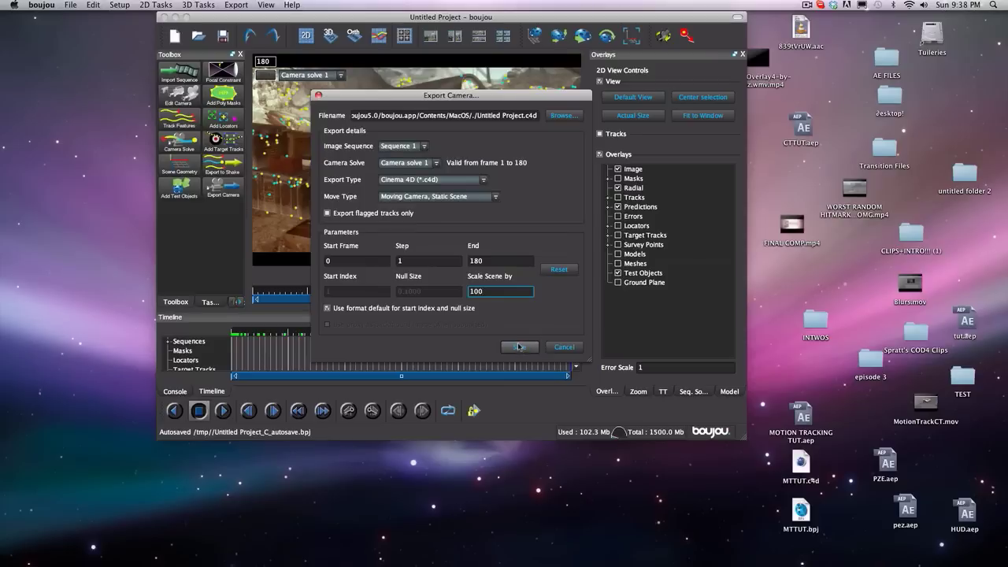
click(562, 116)
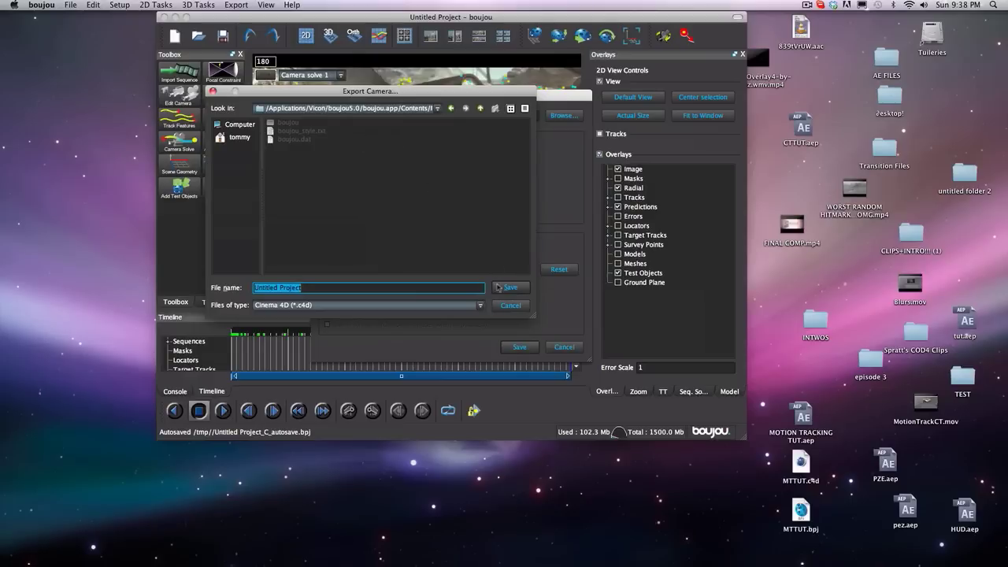
click(505, 306)
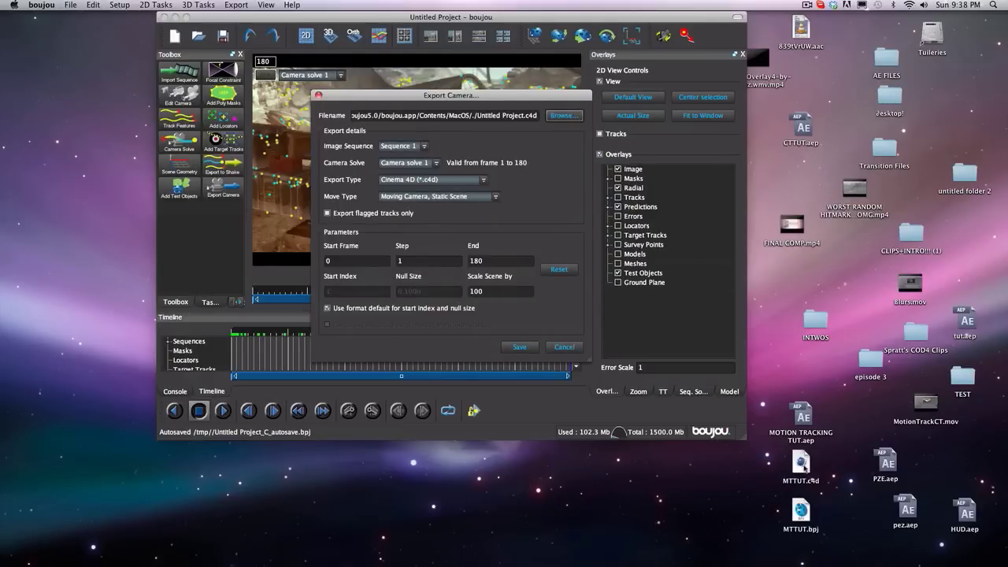
drag(801, 464, 492, 214)
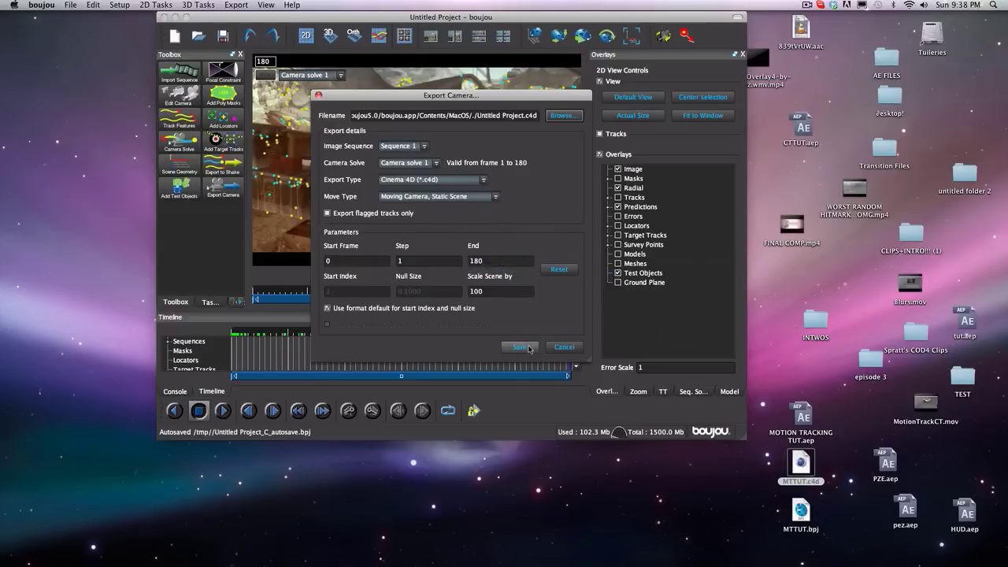
click(530, 349)
Step: Quit boujou from the Dock, losing unsaved changes, and open MTTUT.c4d from the desktop
click(563, 537)
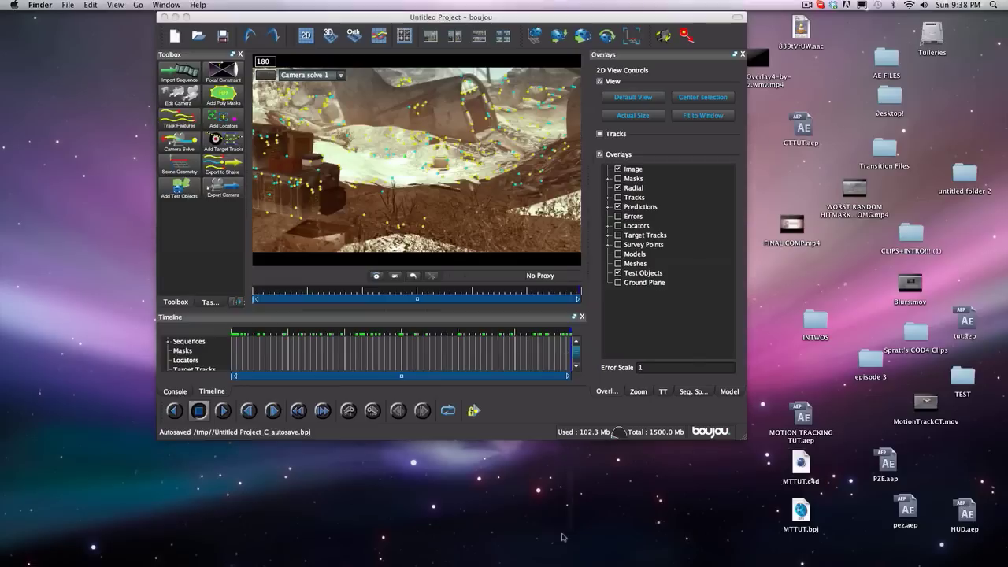
mouse_move(480, 551)
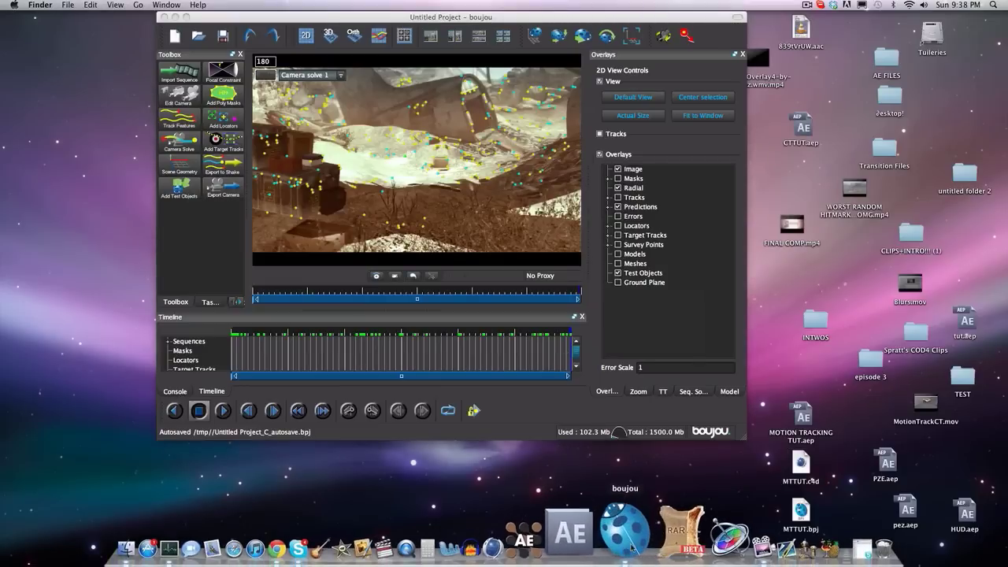
right_click(623, 536)
click(638, 485)
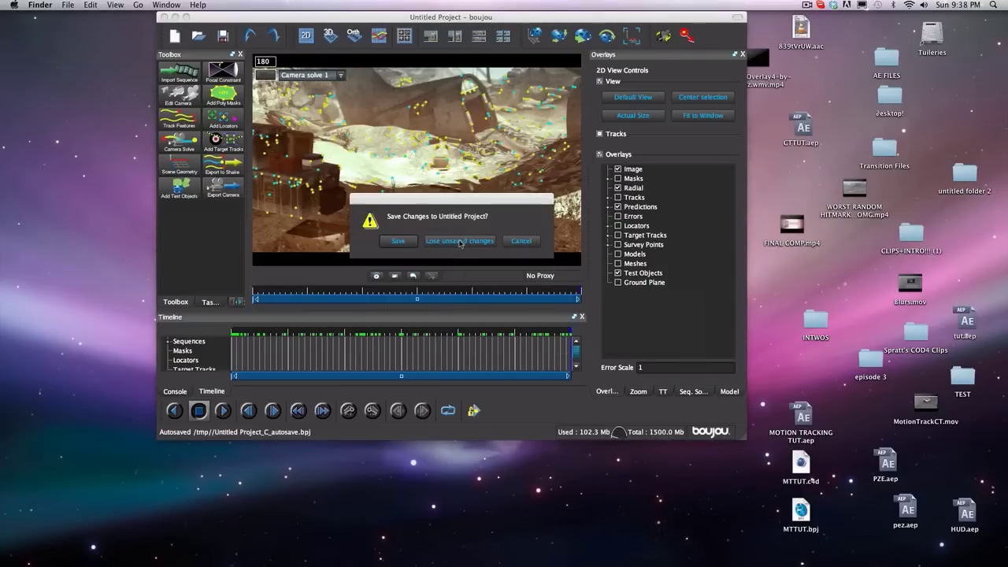
click(464, 240)
double_click(798, 463)
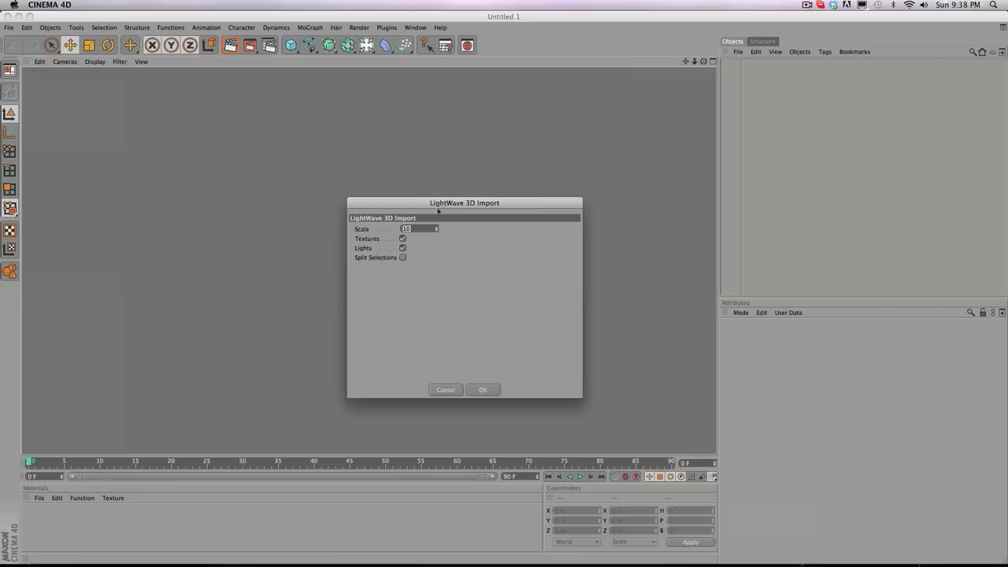
Step: Accept the LightWave 3D Import settings to load MTTUT.c4d, then create a new material, Mat
click(484, 390)
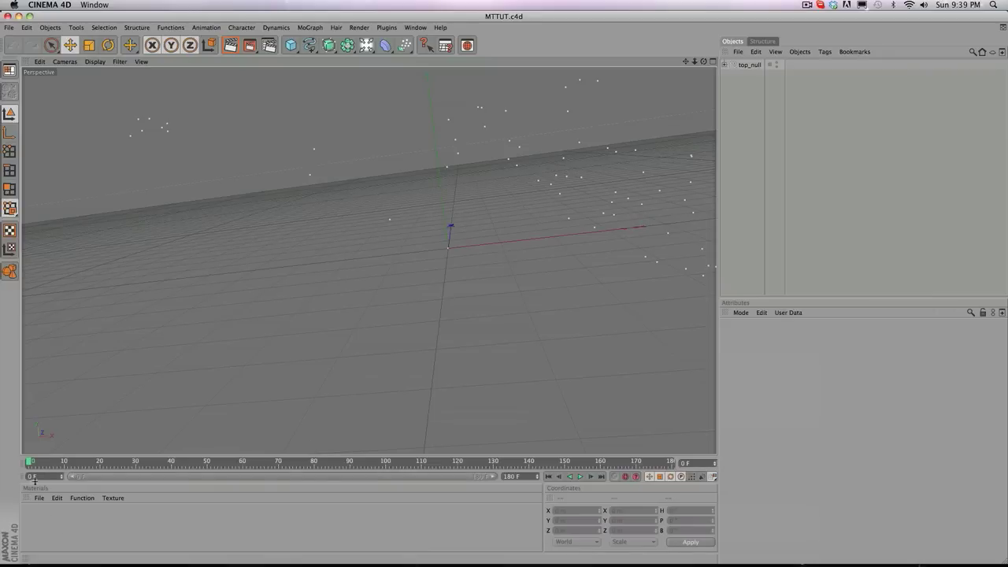
double_click(43, 529)
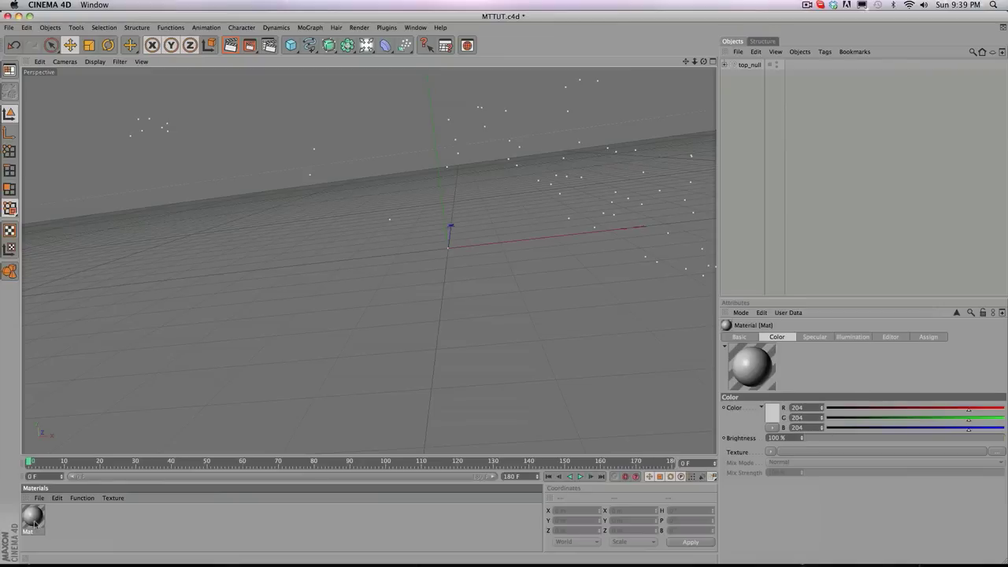
Step: Set cine2_00179.png as Mat's Color channel texture, leaving the image in its original location
double_click(33, 518)
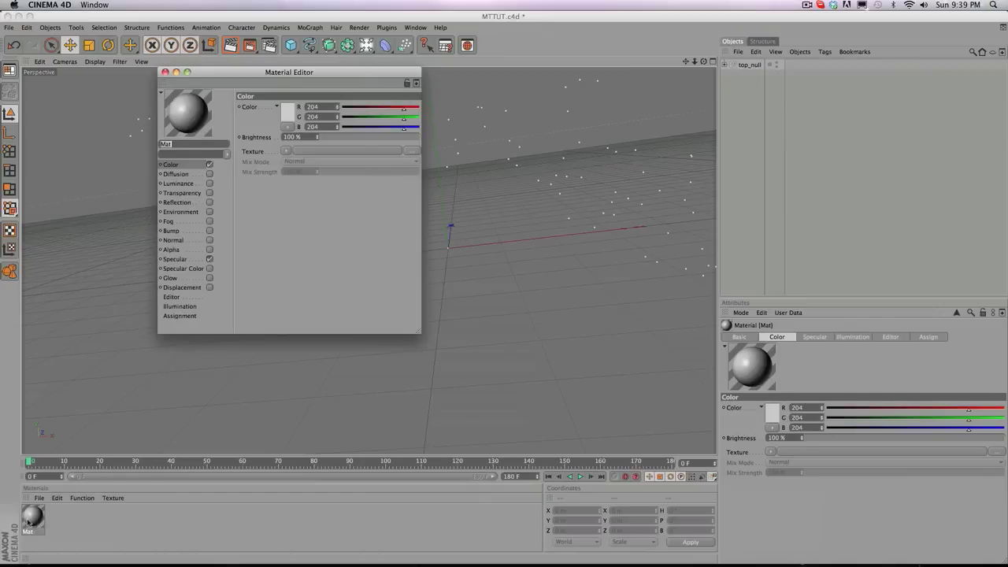
click(187, 164)
click(285, 150)
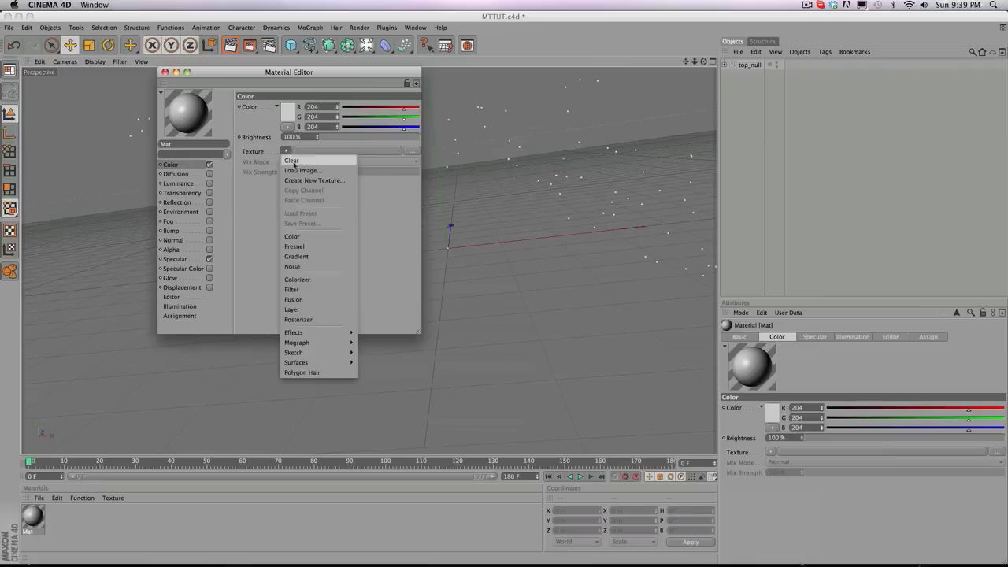
click(293, 170)
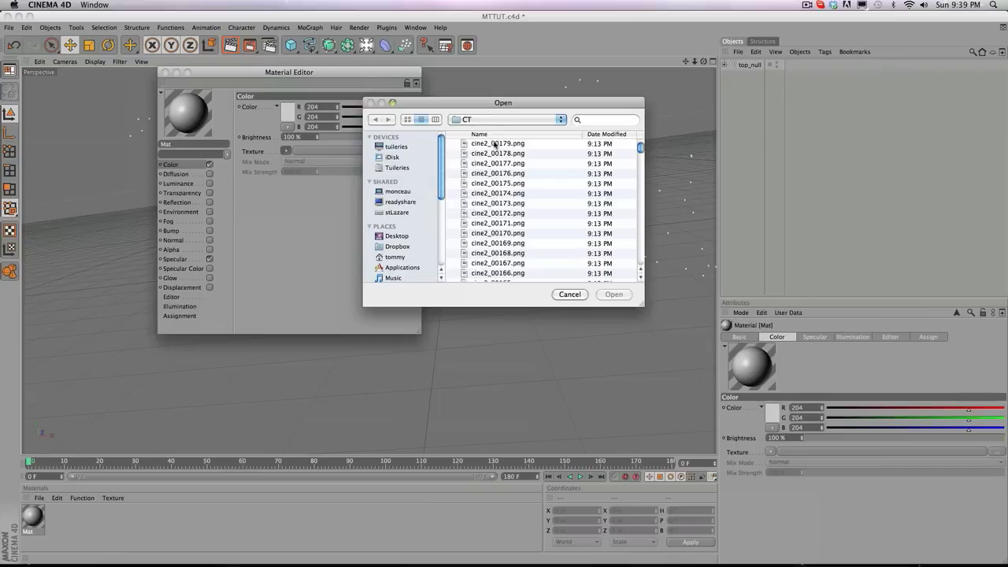
click(494, 144)
click(611, 293)
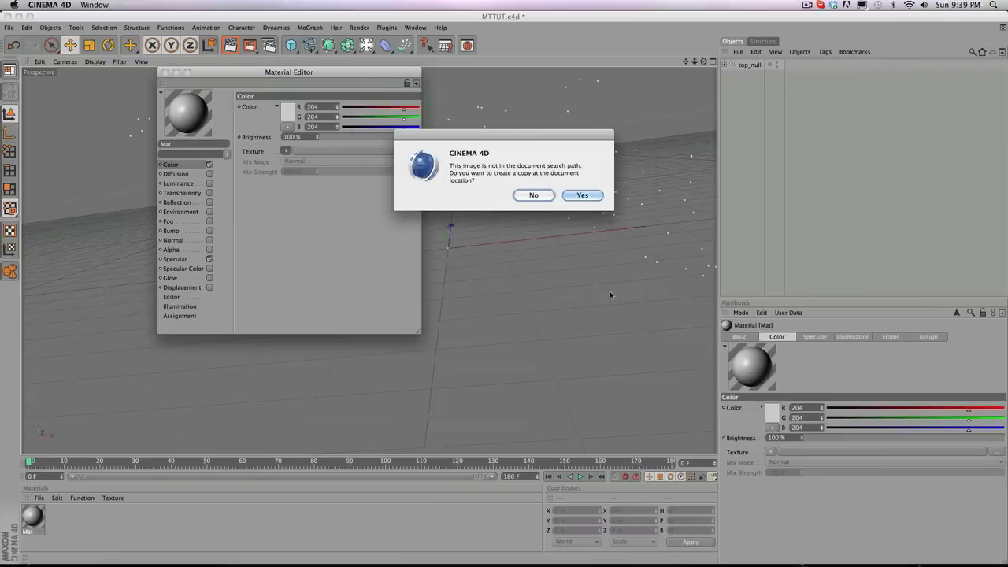
click(531, 195)
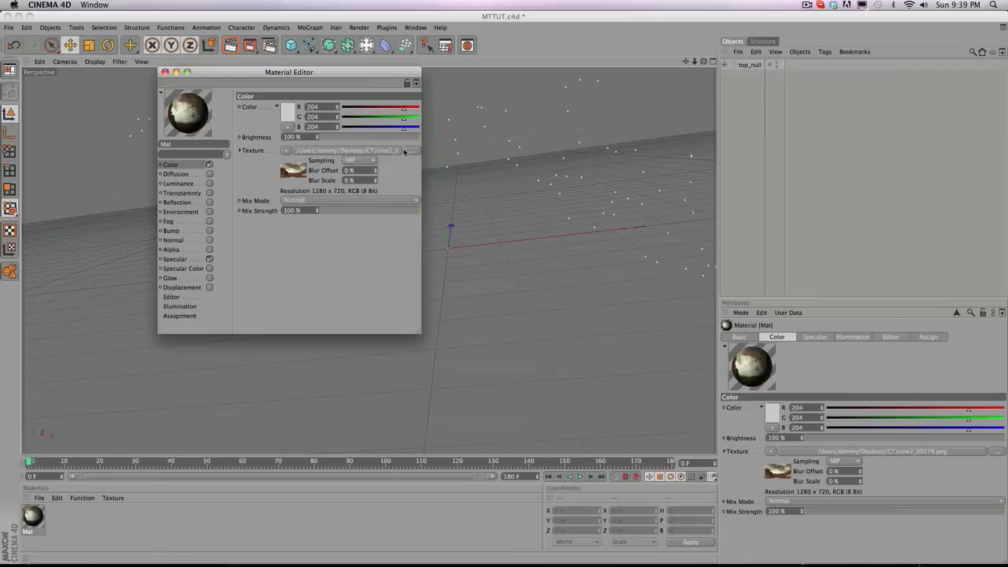
Step: Inspect the bitmap shader's animation settings, leaving the playback mode as Simple
click(284, 150)
click(331, 150)
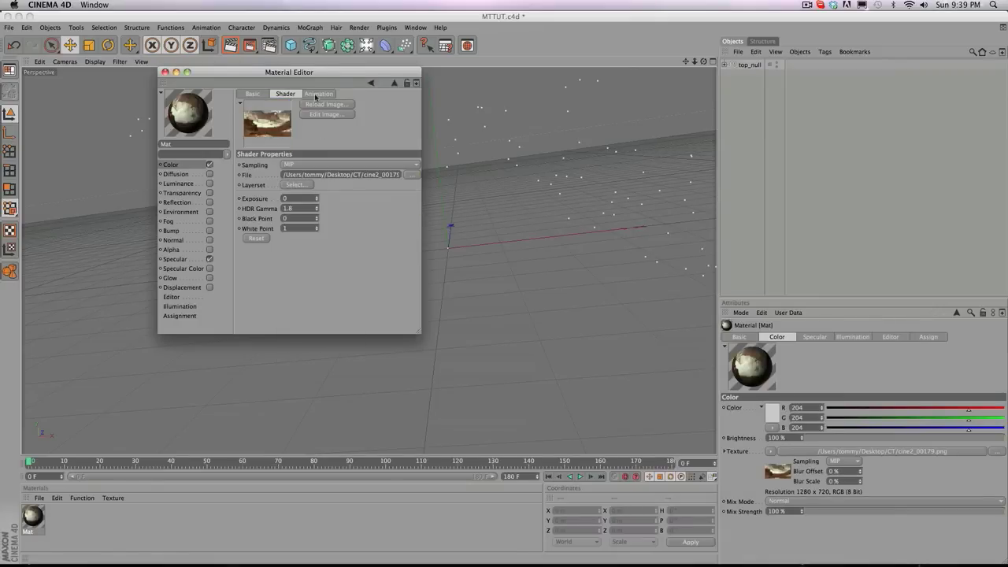
click(317, 94)
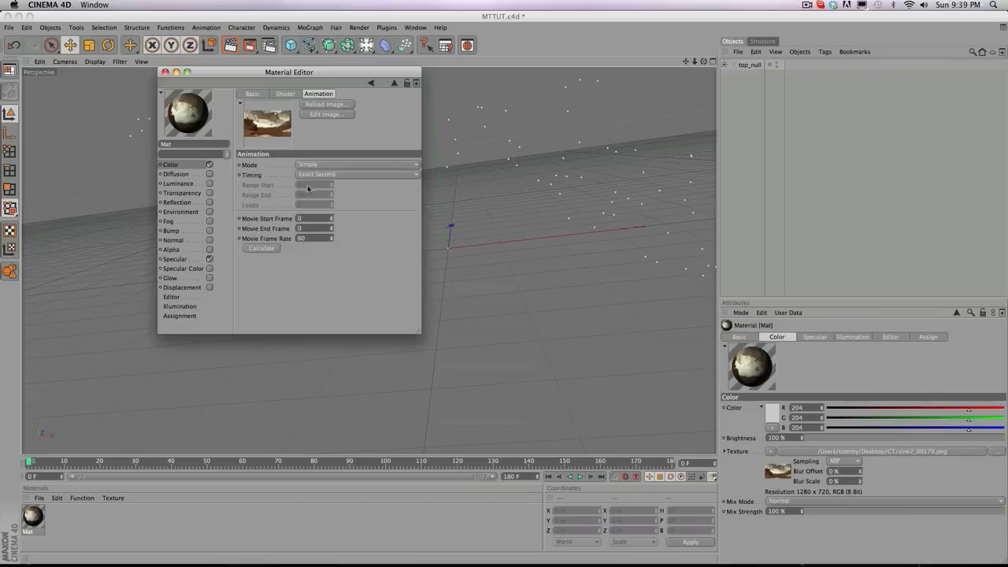
click(294, 95)
click(332, 94)
click(317, 167)
click(309, 252)
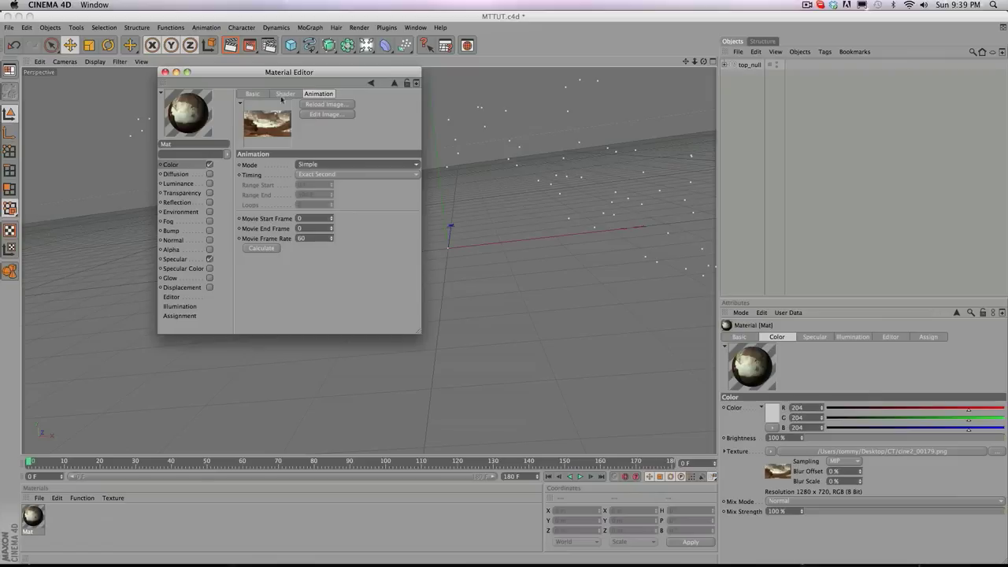
click(196, 167)
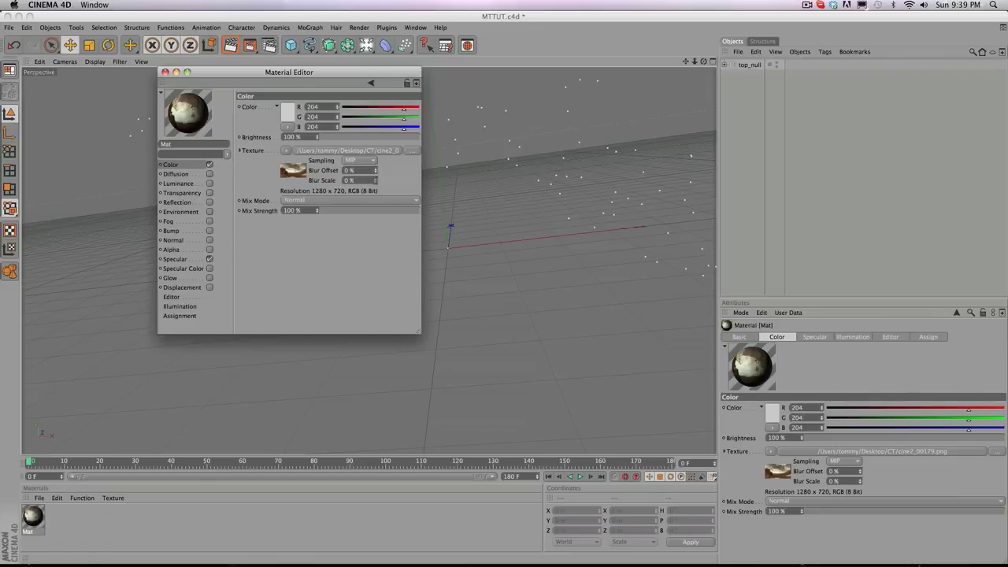
Step: Reload cine2_00179.png and calculate the sequence so Movie End Frame reads 179
click(402, 151)
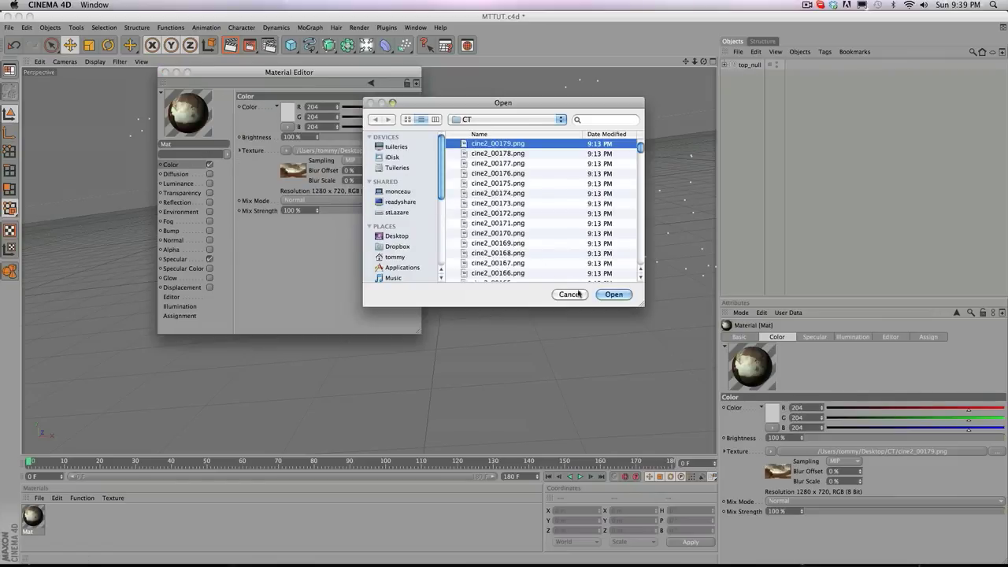
click(614, 295)
click(309, 151)
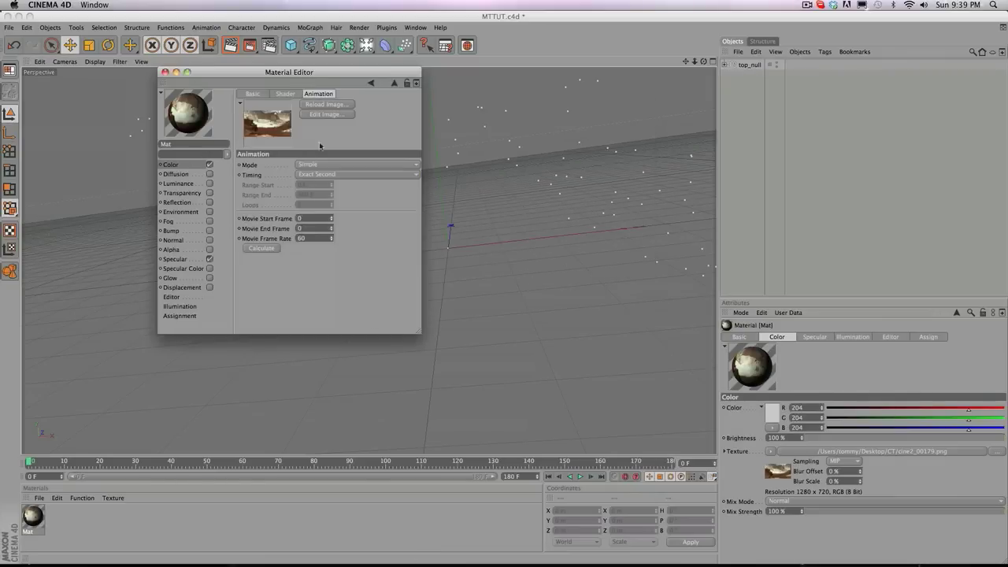
click(271, 249)
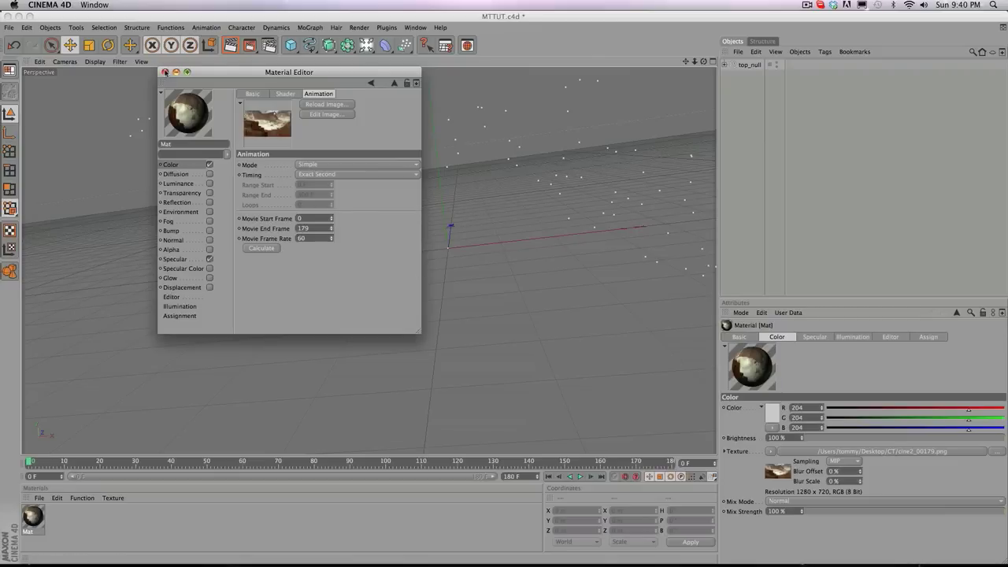
click(166, 72)
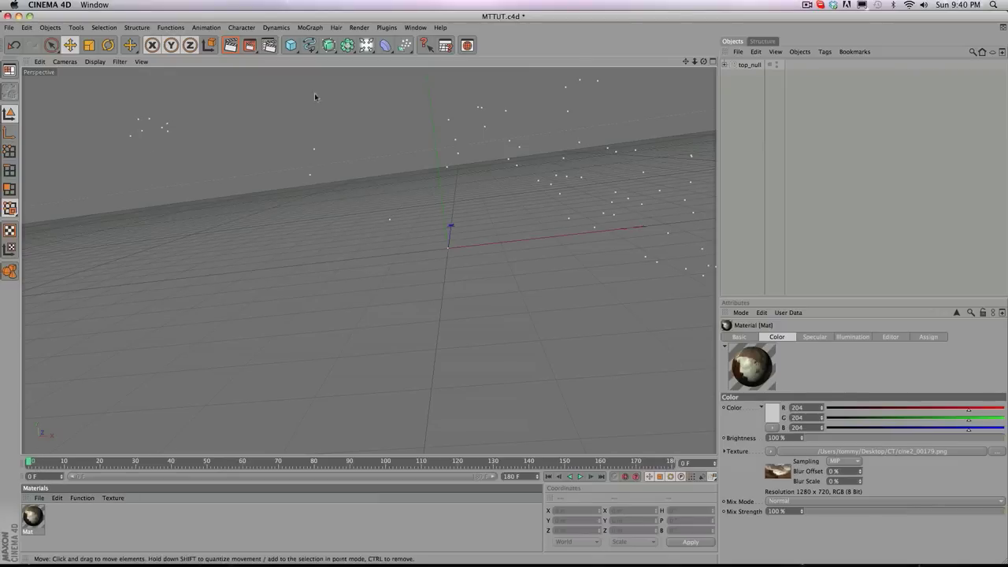
Step: Add a Background object, apply Mat to it, and play the animation to preview the footage
click(366, 45)
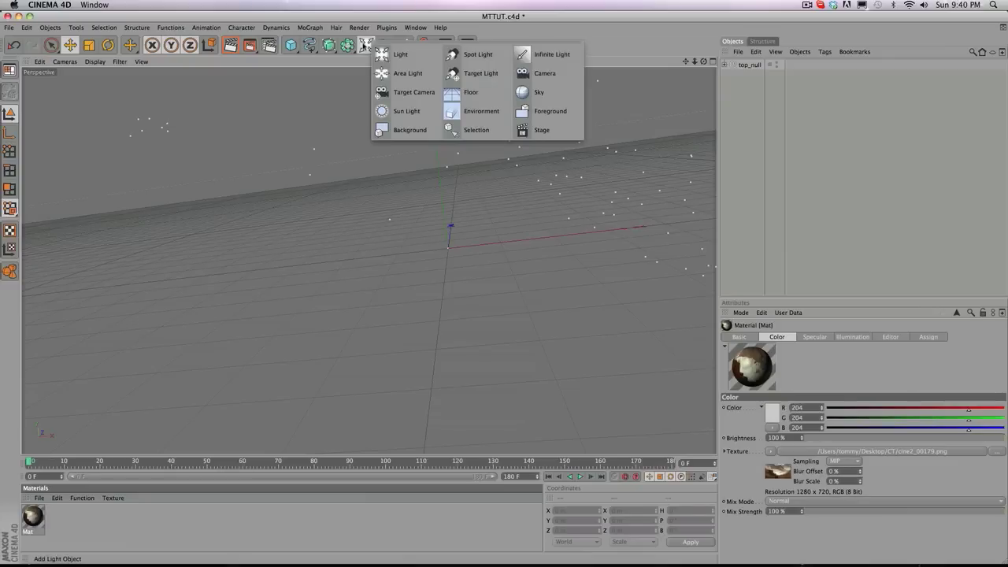
click(367, 45)
click(410, 130)
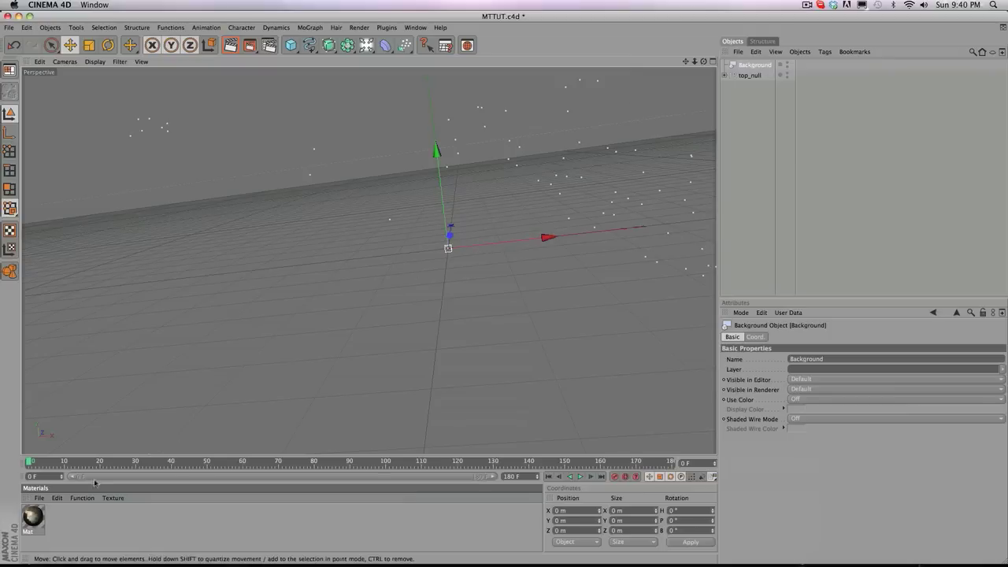
drag(37, 516, 756, 65)
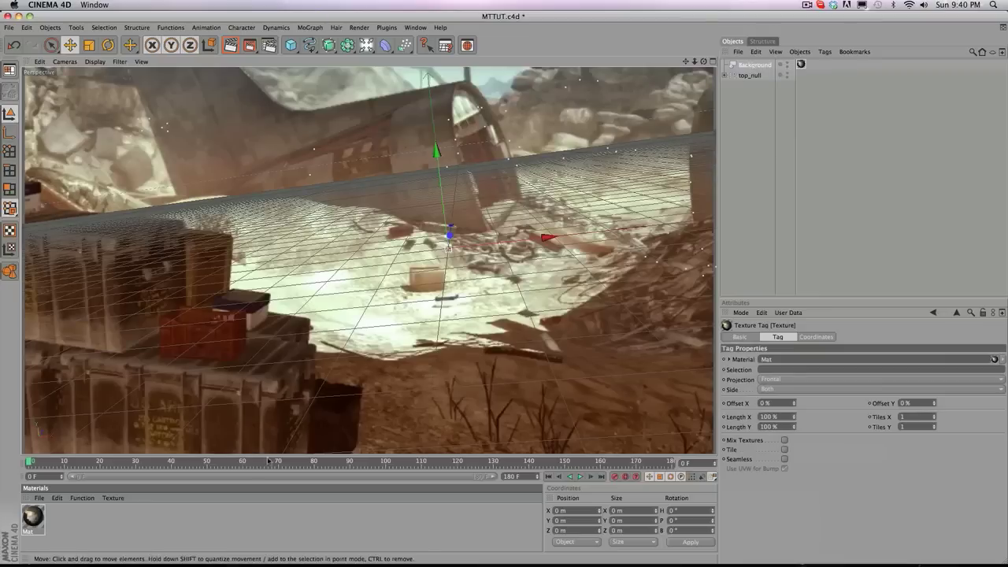
click(580, 477)
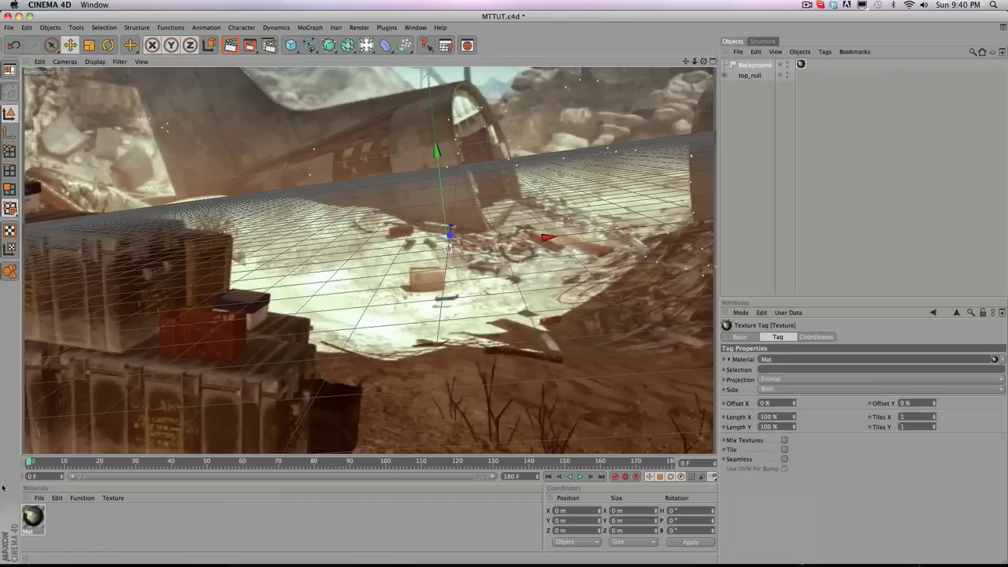
click(157, 526)
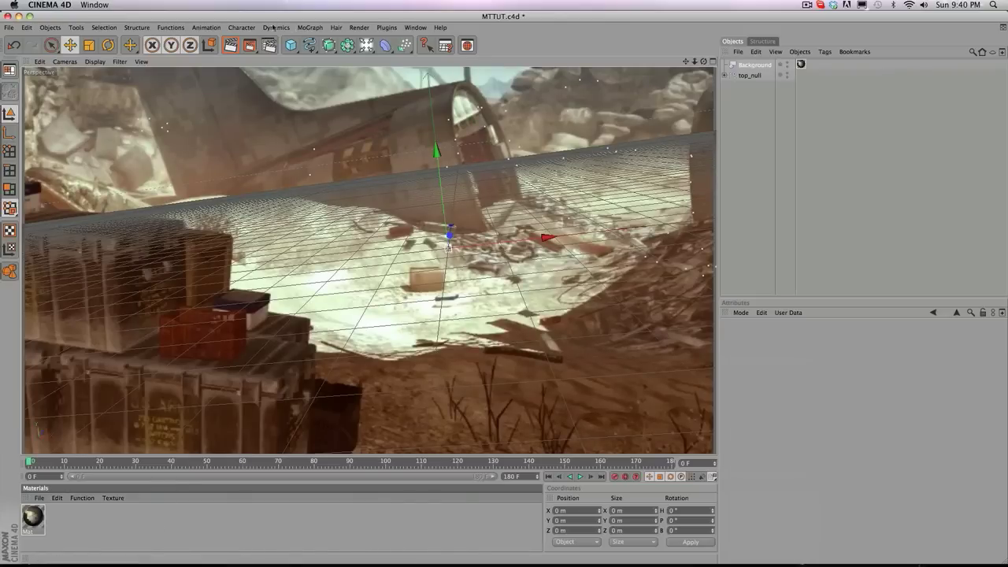
Step: Add a 3D Text object and bank it about 5.661°
click(325, 27)
click(331, 124)
click(108, 45)
mouse_move(433, 197)
mouse_down()
mouse_move(444, 191)
mouse_move(435, 197)
mouse_up()
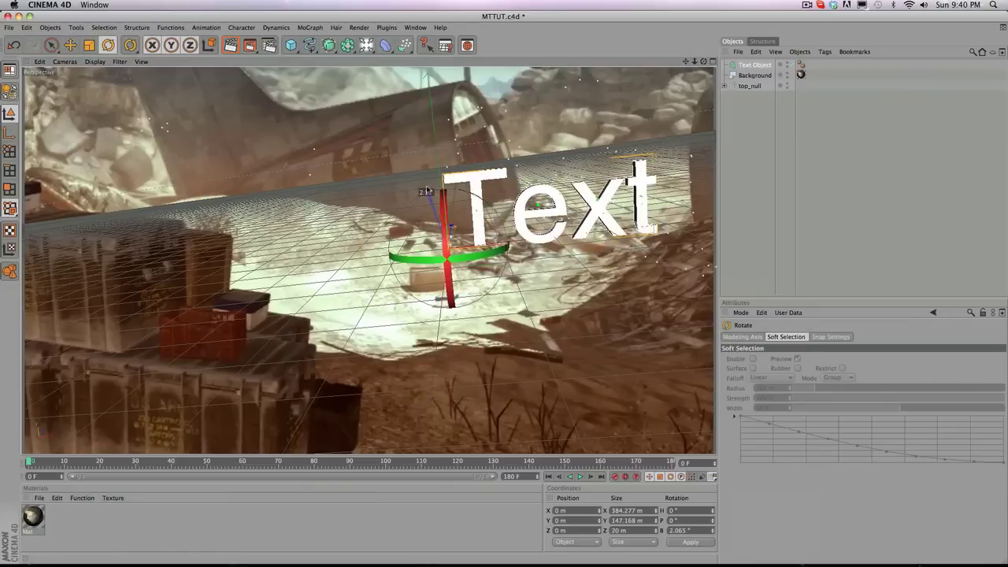
click(347, 464)
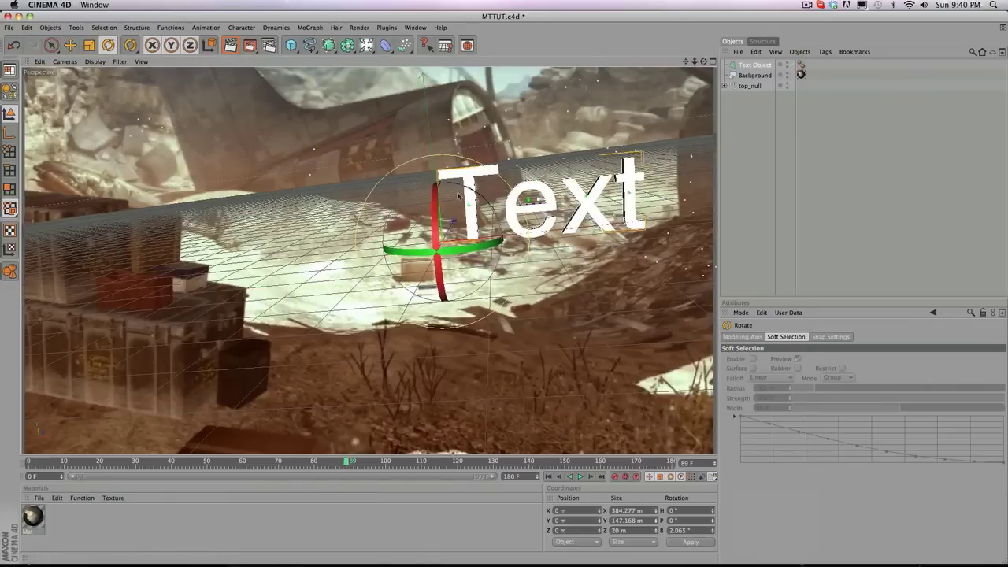
drag(458, 194, 463, 188)
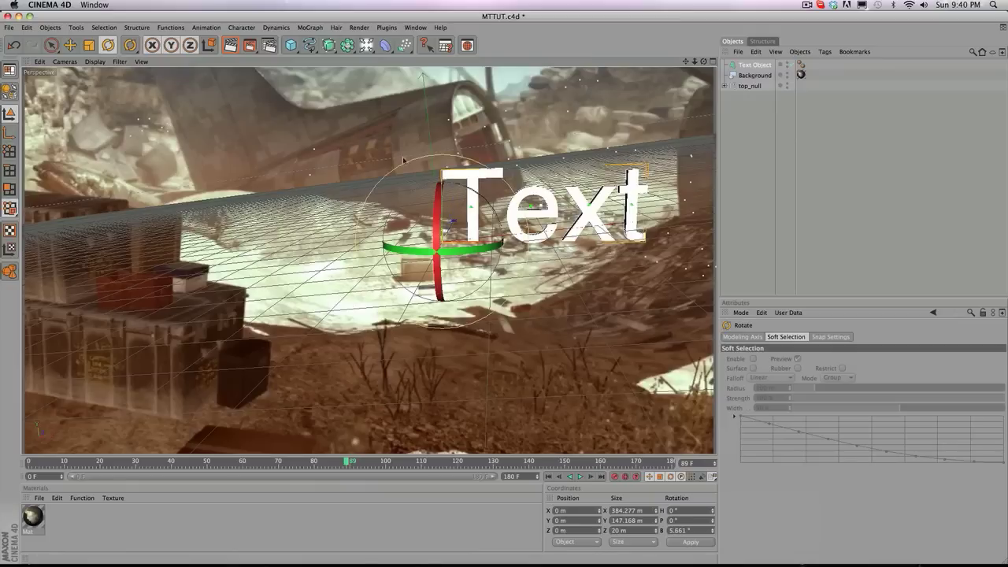
Step: Move the text left to X −265.821 m, Y 26.347 m
key(e)
drag(417, 211, 409, 212)
drag(531, 206, 398, 208)
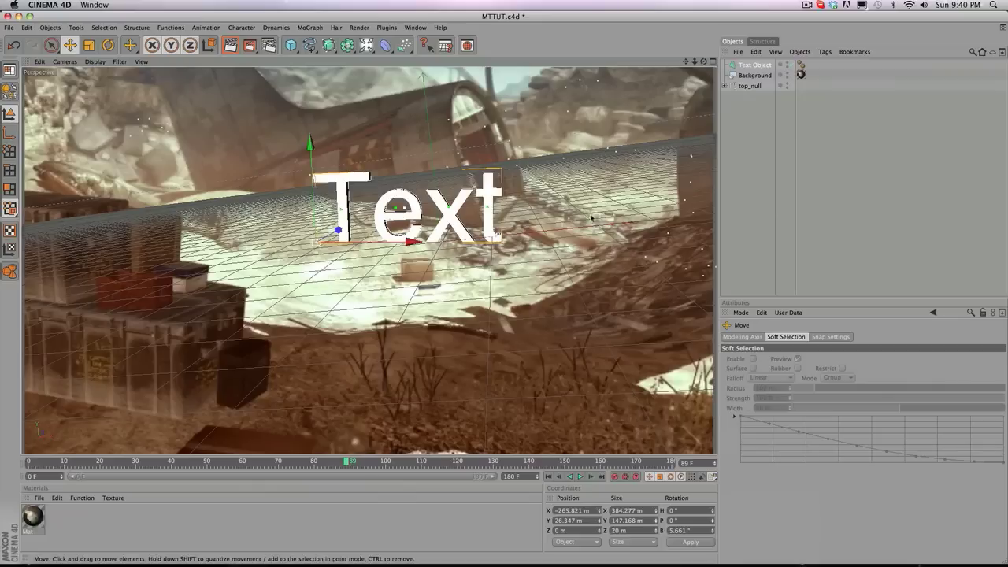
Step: Change the Text Object's text to 'UsingAE'
click(759, 67)
double_click(767, 383)
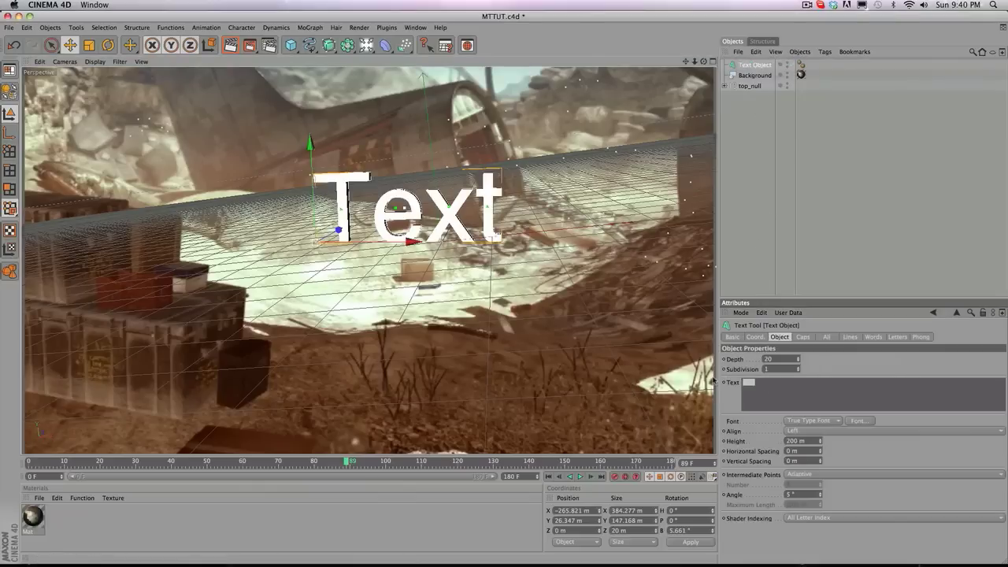
text(Usin)
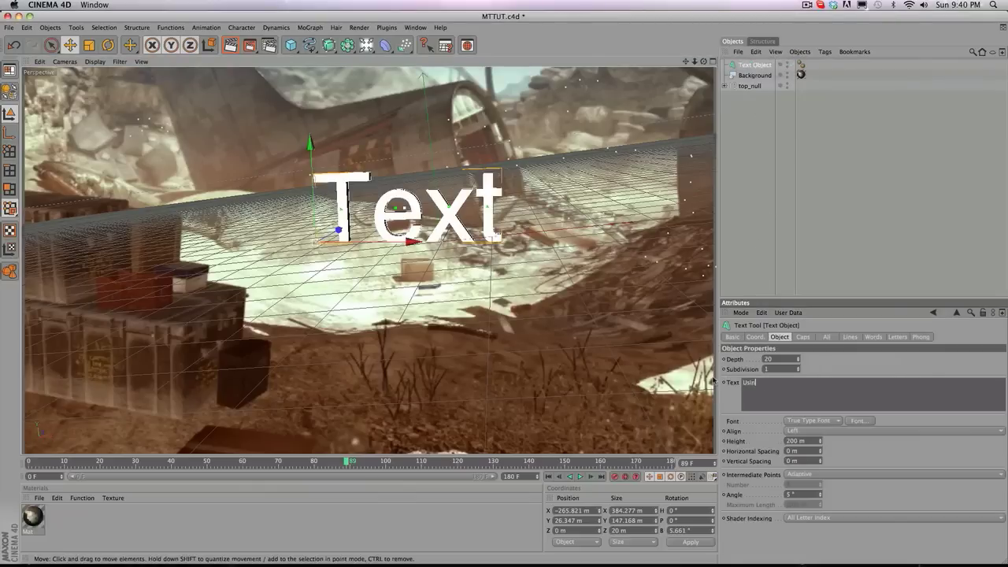
text(gAE)
click(740, 233)
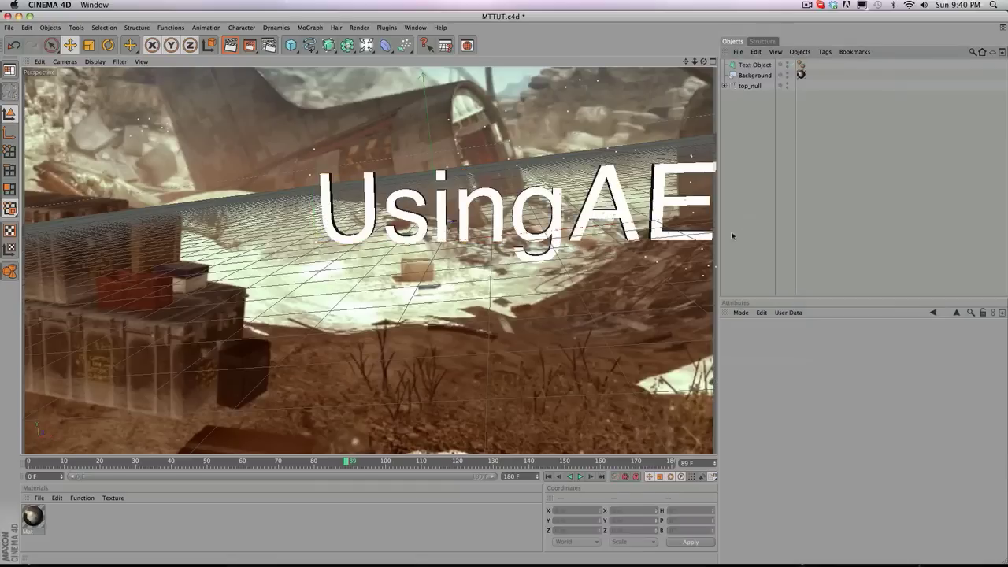
Step: Slide the UsingAE text left to X −461.041 m and scrub the footage to check it
click(755, 65)
drag(473, 213, 386, 213)
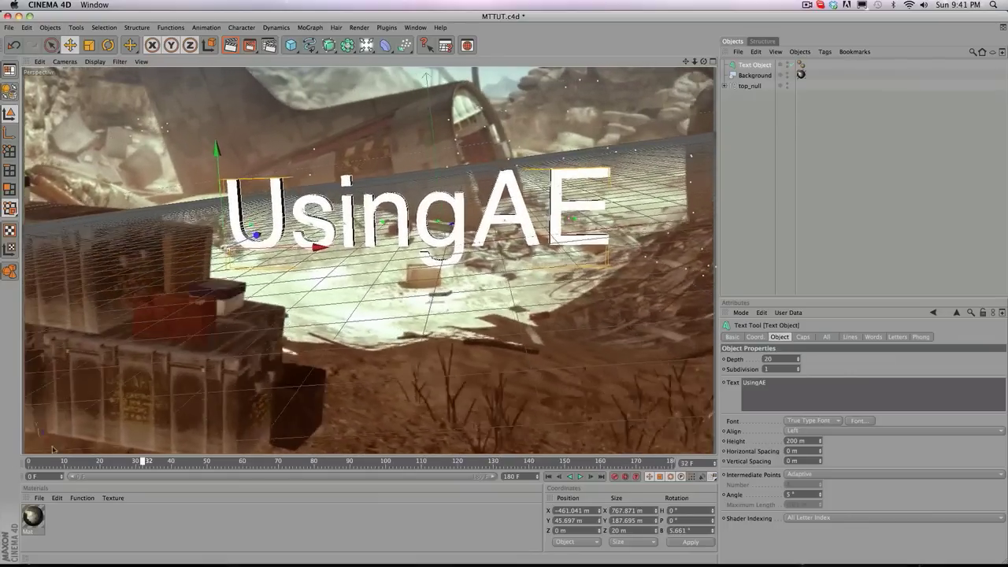
drag(53, 461, 694, 458)
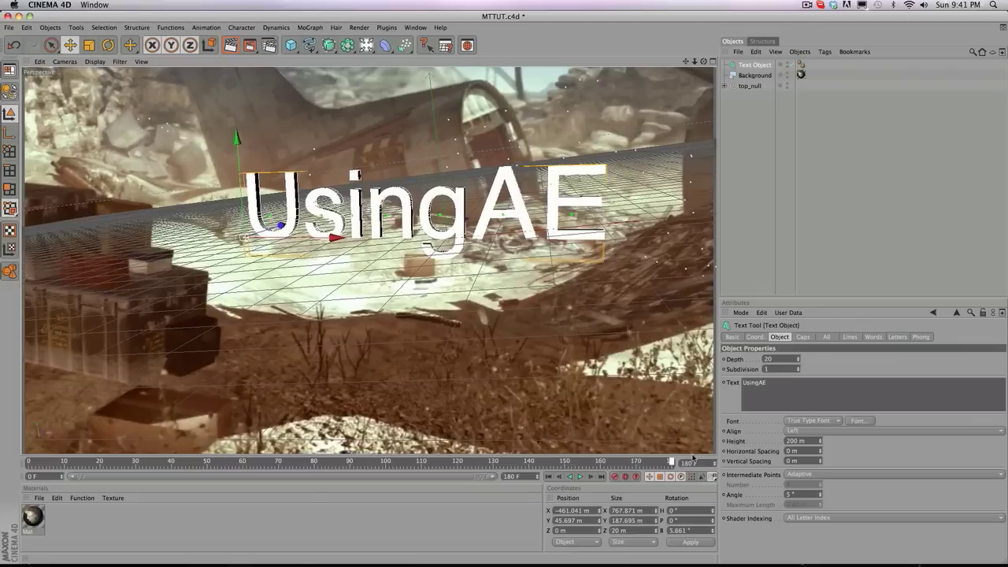
drag(193, 462, 28, 462)
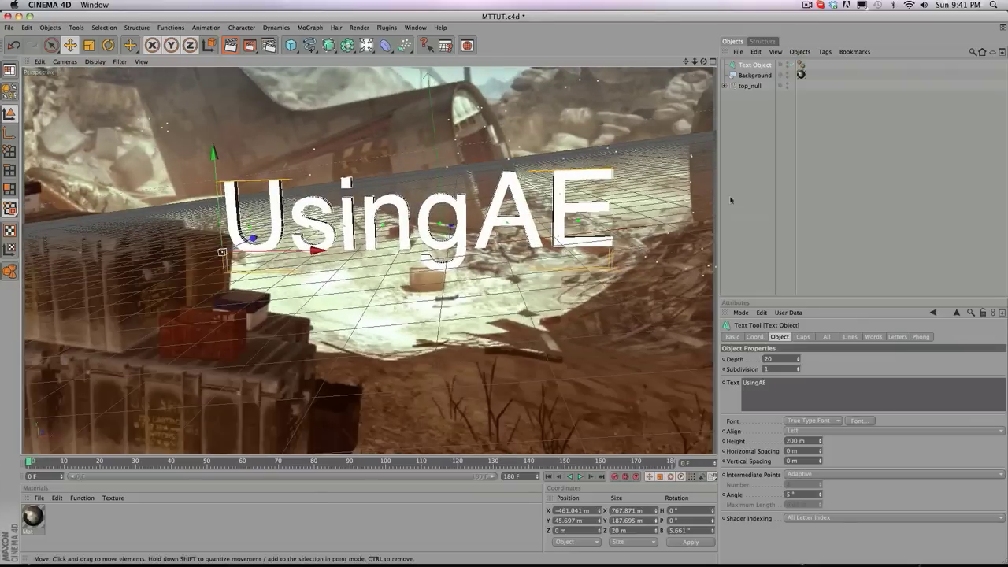
click(748, 134)
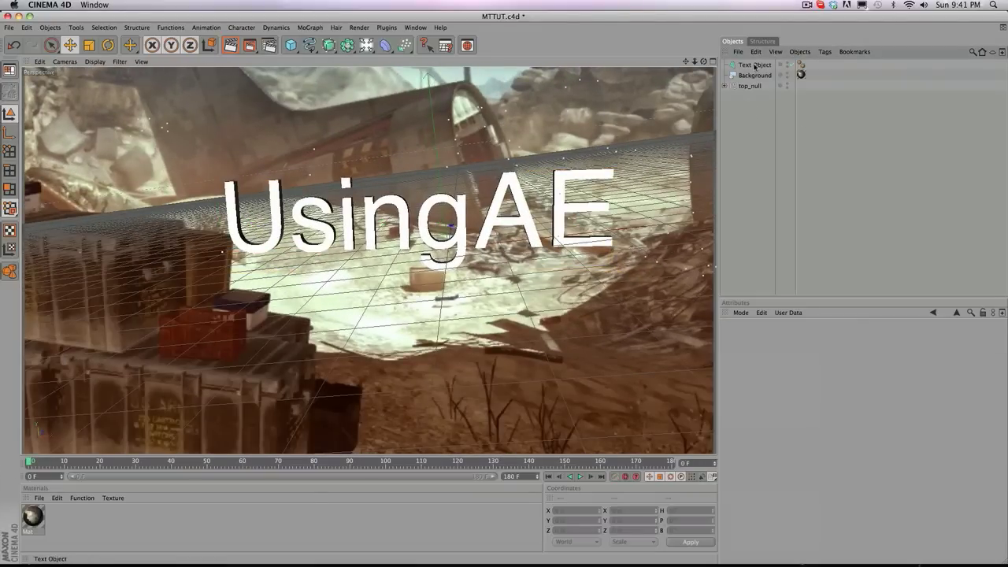
click(755, 66)
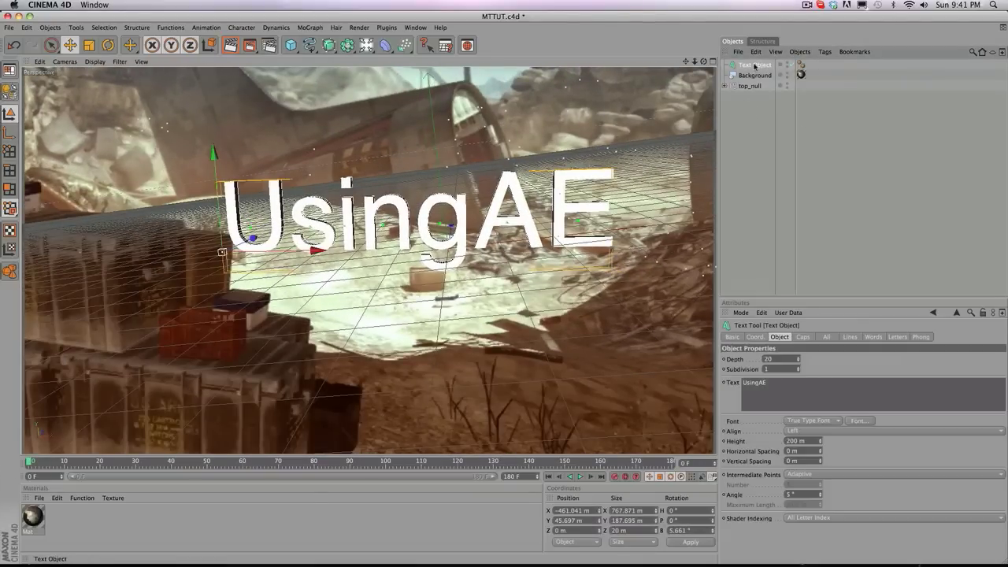
Step: Duplicate the text as Text Object.1 with Depth 60, offset to Z 13.406 m
key(super+c)
key(super+v)
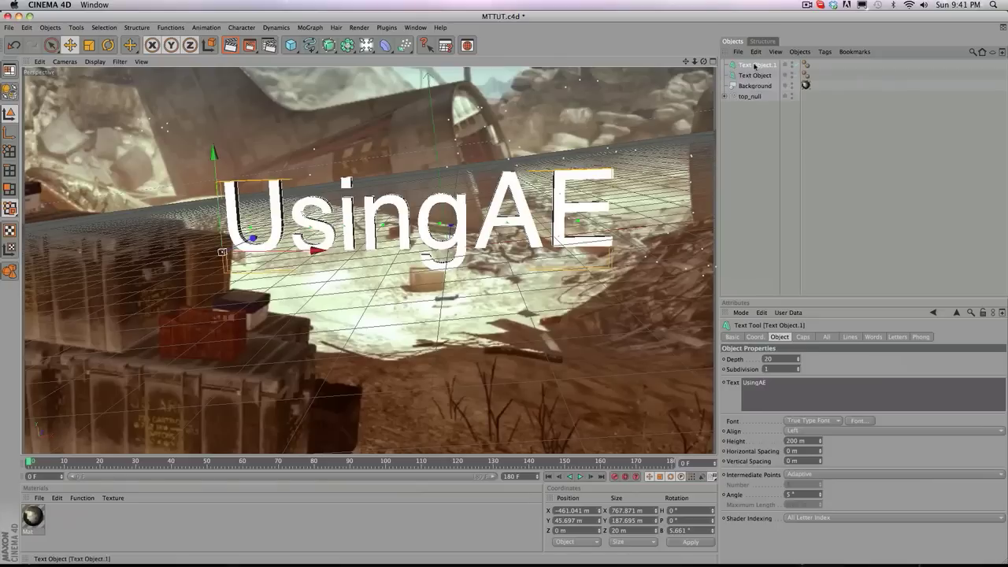
drag(800, 359, 804, 338)
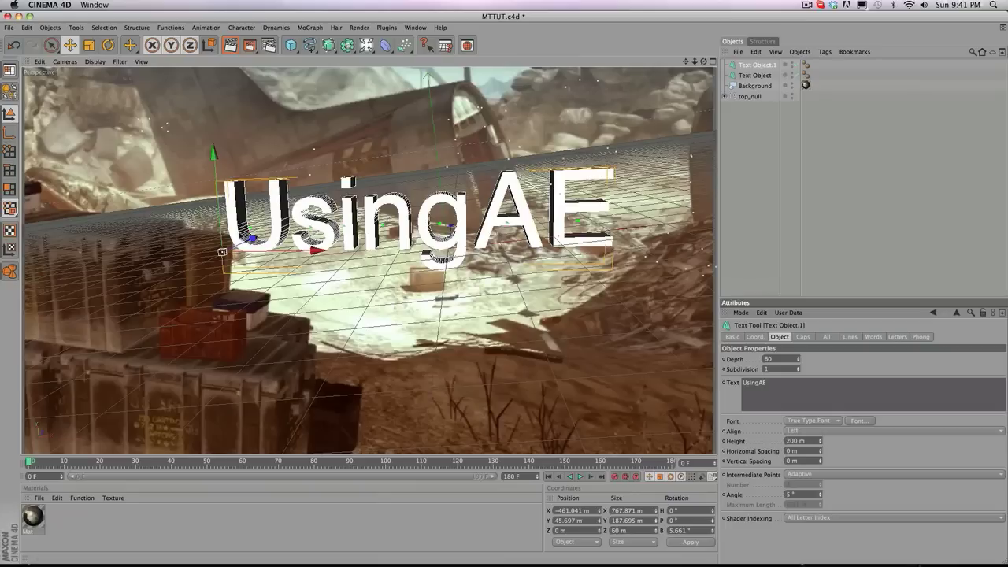
drag(241, 239, 219, 252)
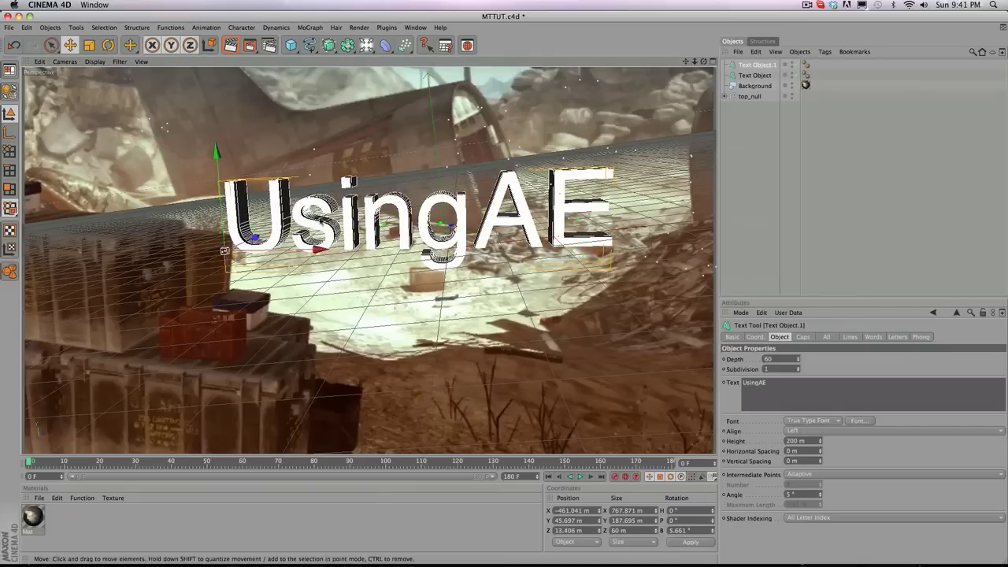
Step: Compare the original text object with the deeper copy
click(763, 75)
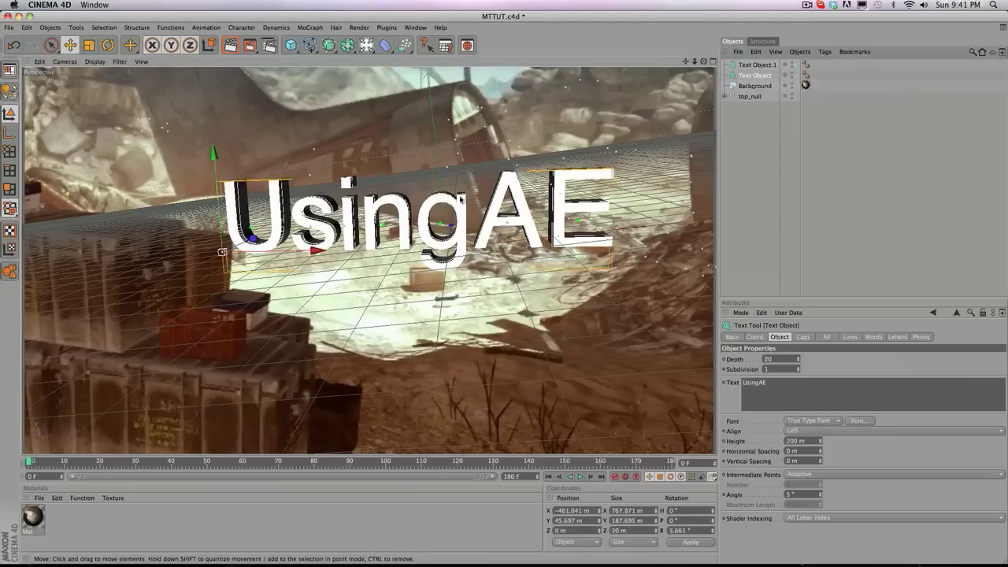
click(757, 66)
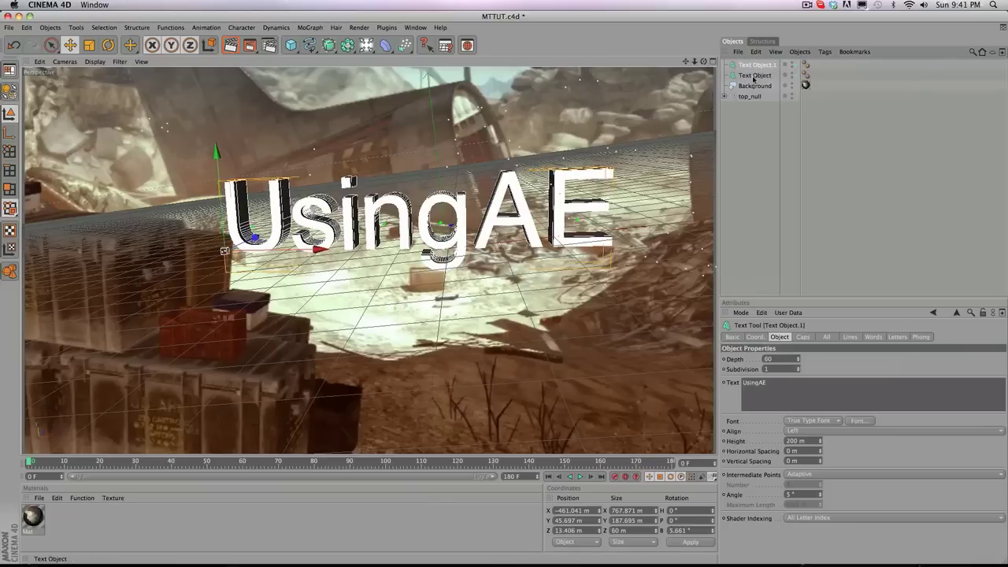
click(755, 74)
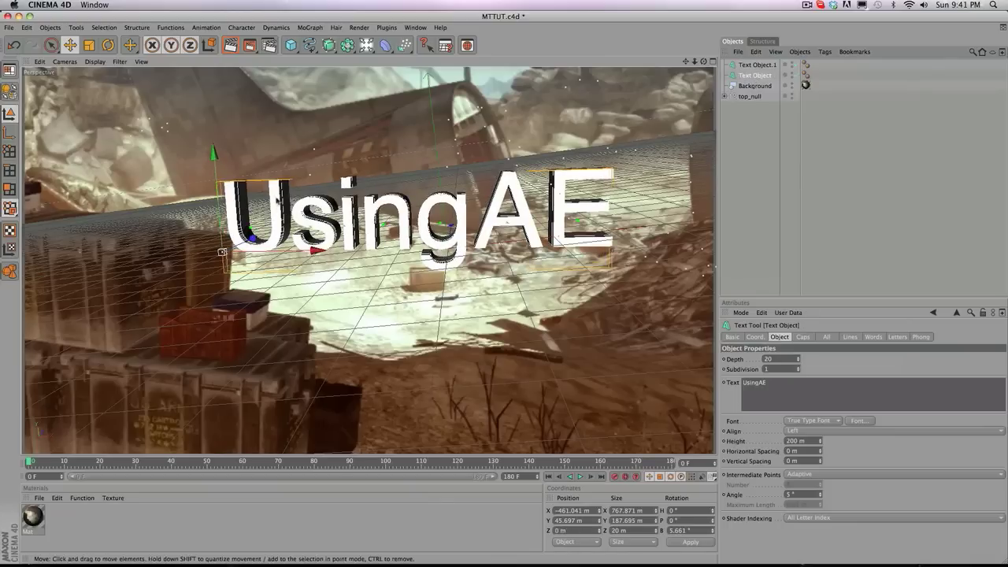
click(753, 66)
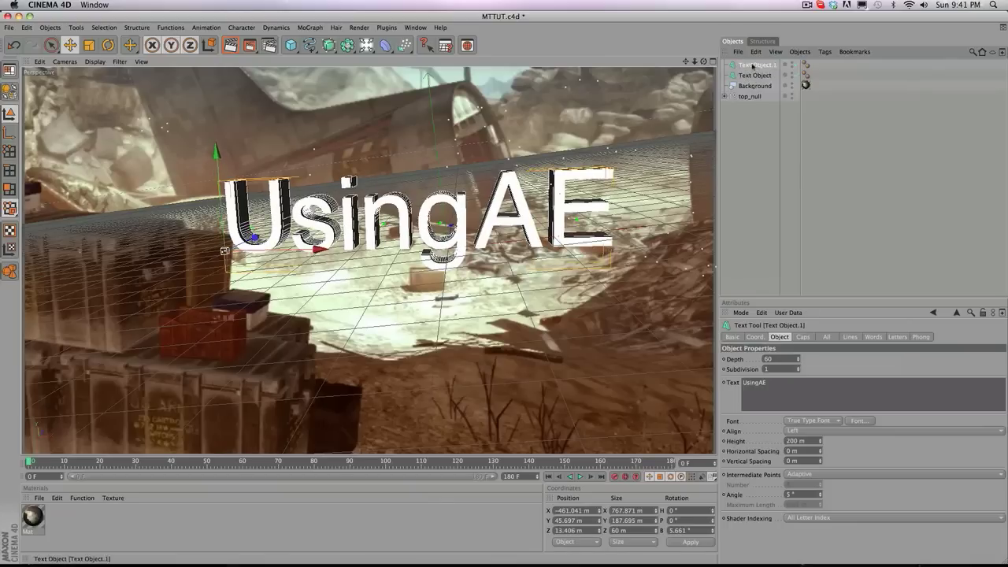
Step: Give Text Object.1 a Fillet Cap start (1 step, 5 m radius) and test-render the view
click(803, 336)
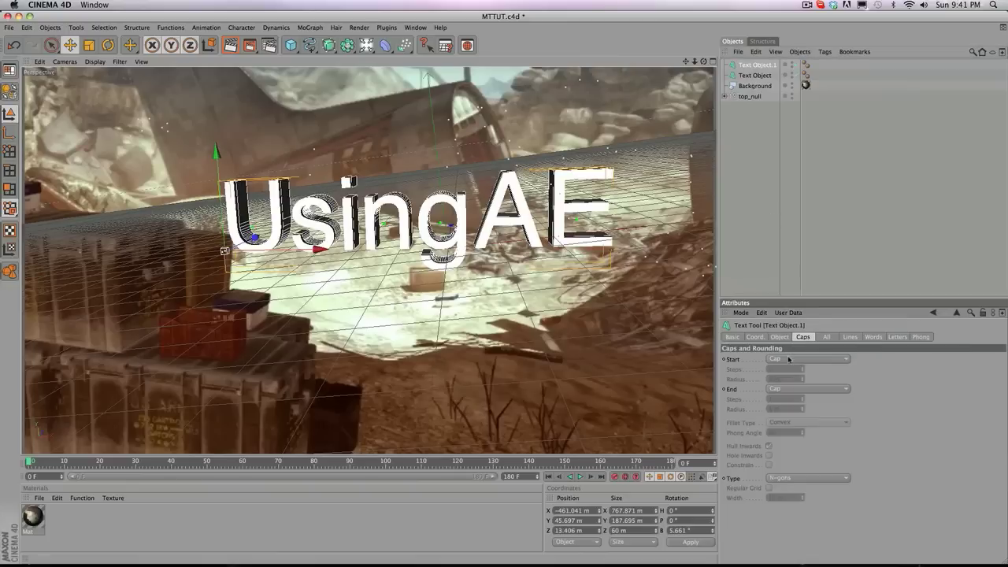
click(807, 359)
click(795, 397)
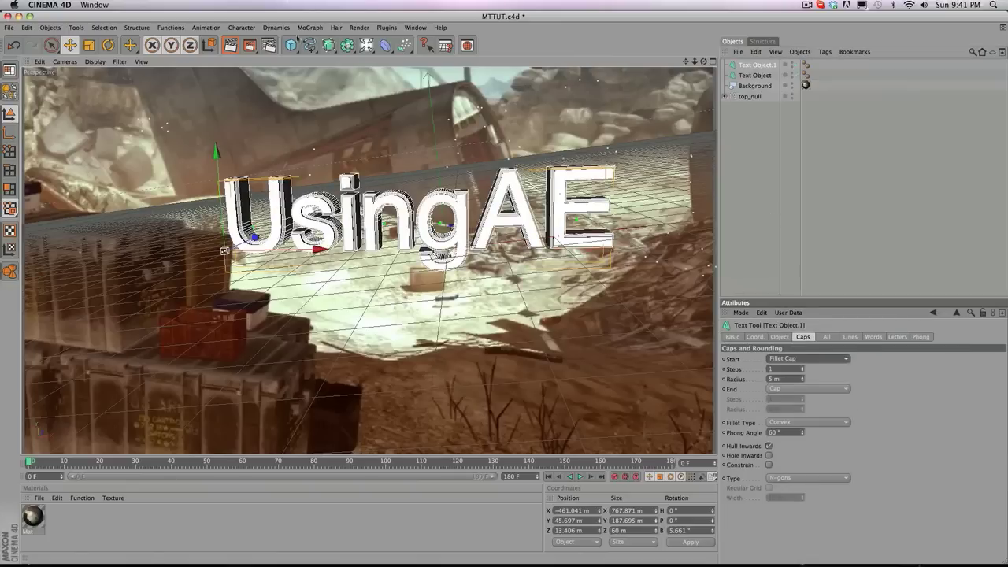
click(231, 45)
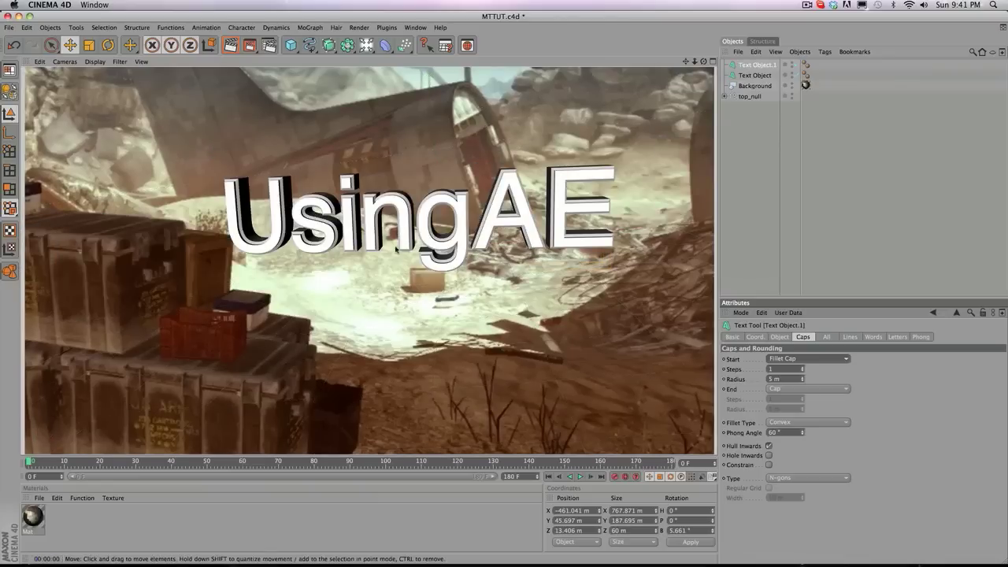
click(752, 193)
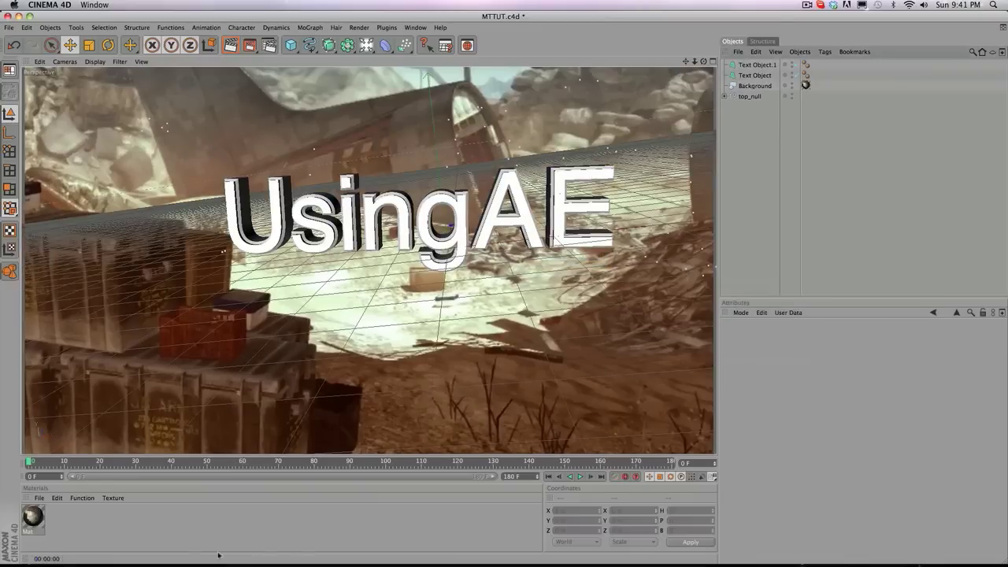
Step: Create a new material, Mat.1, and set its colour to light blue 142/205/226
double_click(194, 523)
double_click(34, 516)
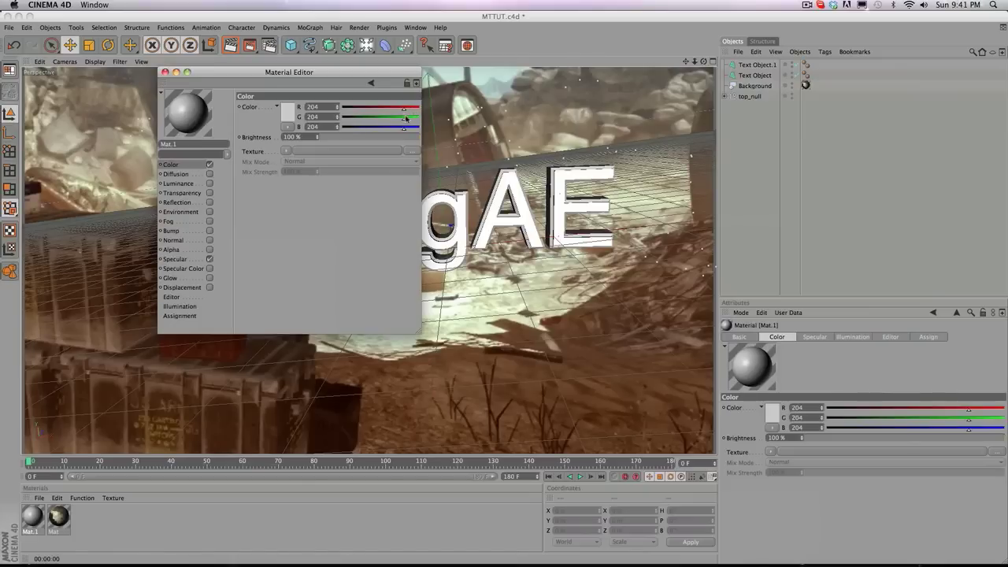
mouse_move(407, 118)
mouse_down()
mouse_move(407, 126)
mouse_move(385, 108)
mouse_move(411, 126)
mouse_up()
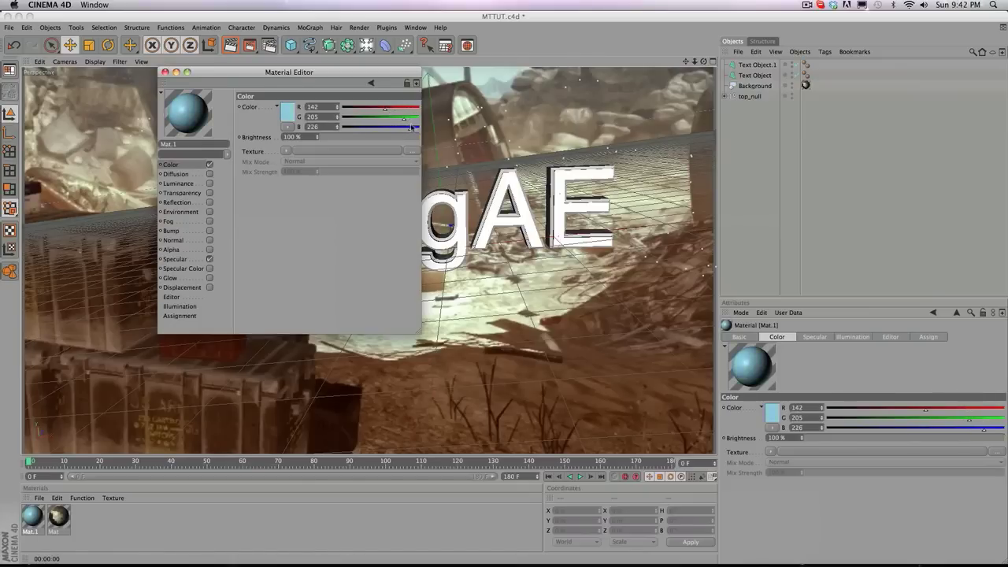
Step: Enable Mat.1 reflection with colour 159/149/255, 40% blurriness and a Fresnel texture
click(180, 202)
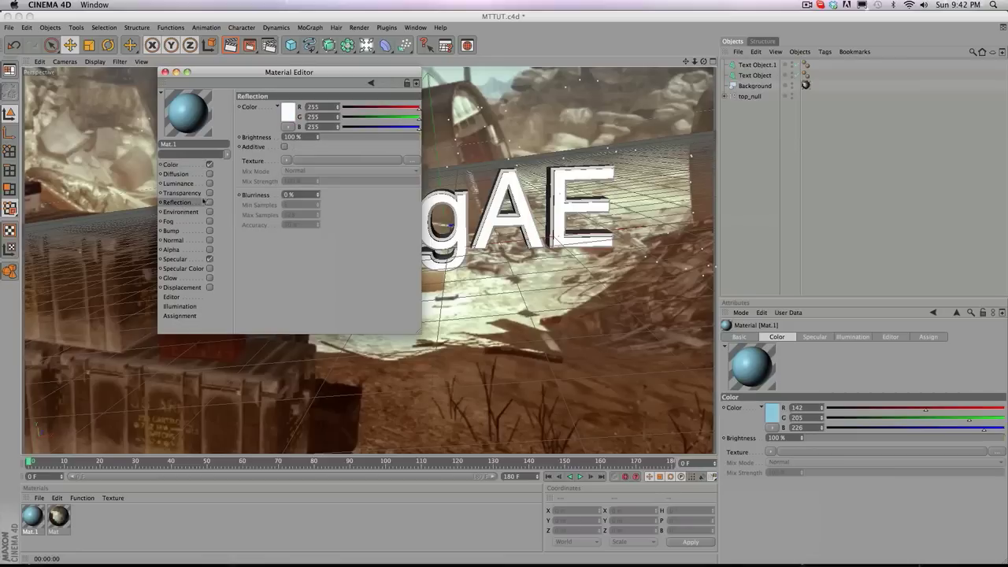
click(210, 202)
click(387, 117)
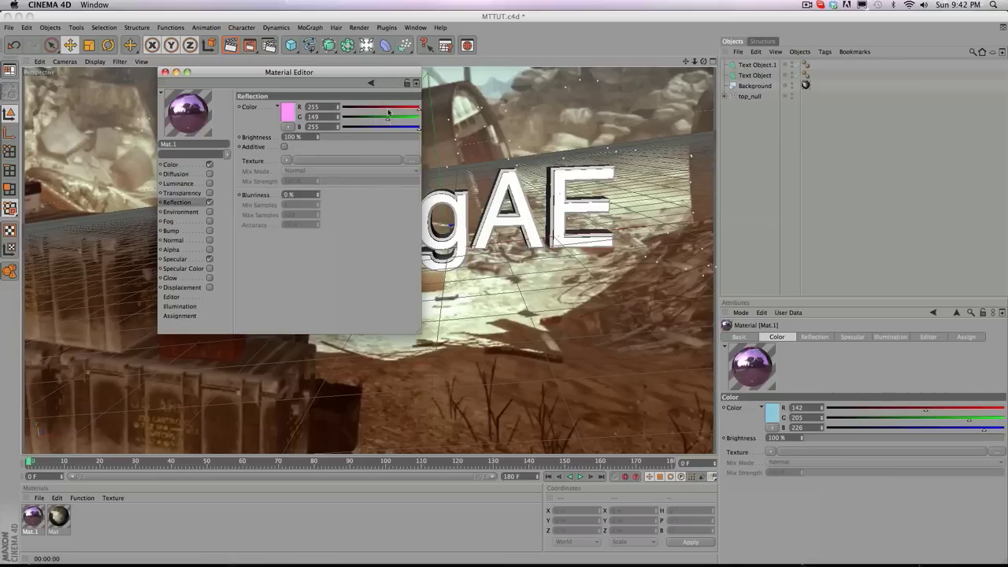
drag(393, 107, 390, 108)
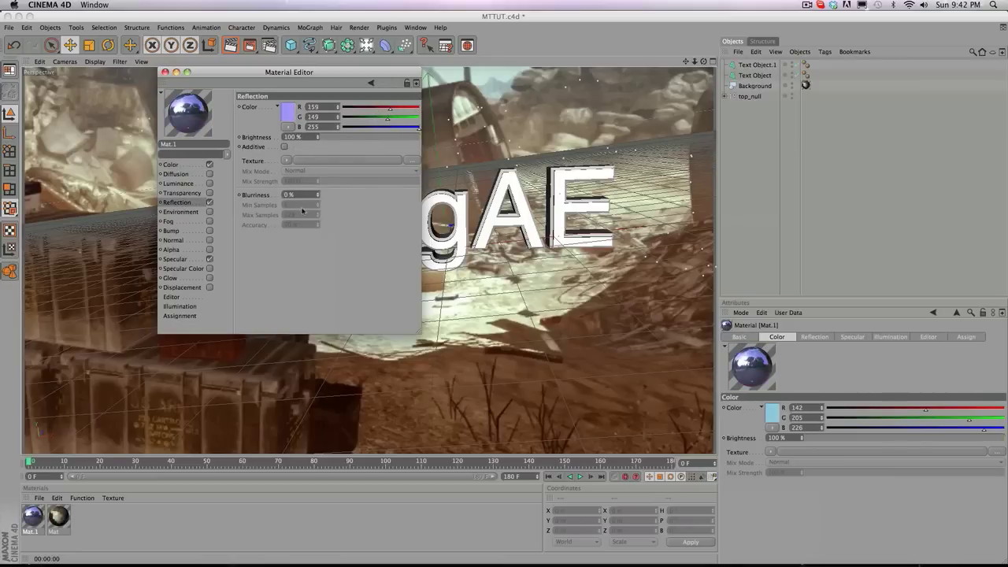
drag(318, 194, 318, 158)
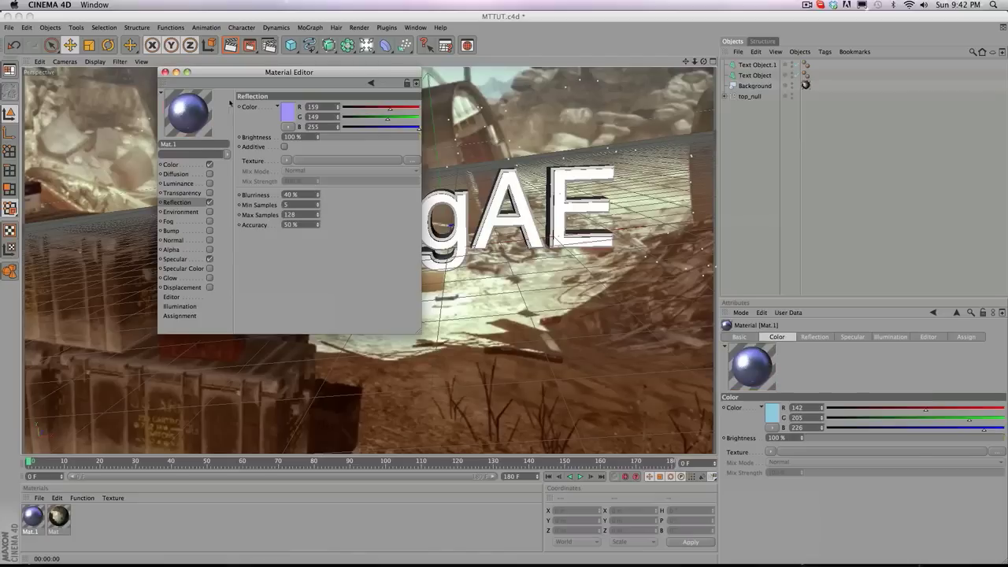
click(286, 161)
click(309, 268)
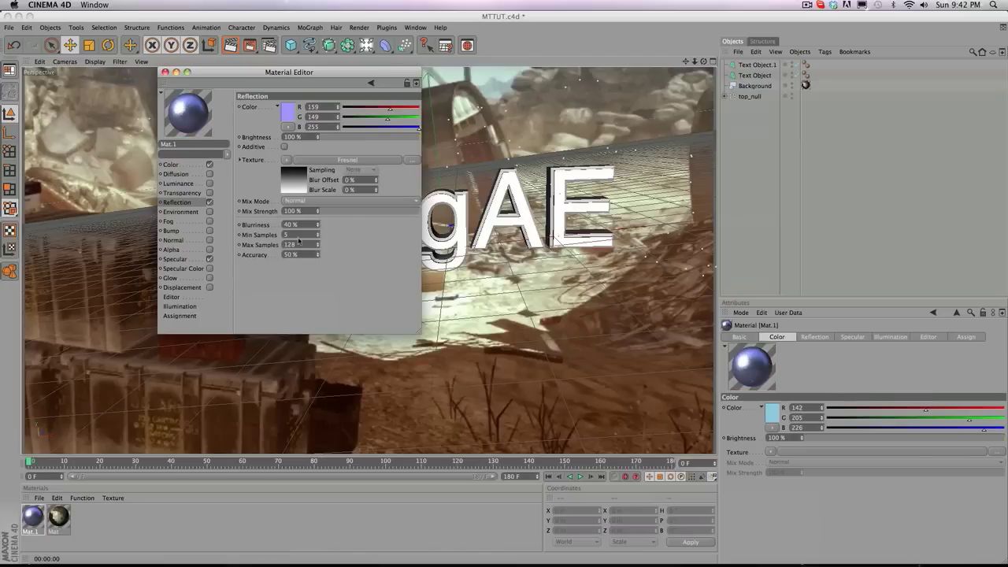
click(165, 72)
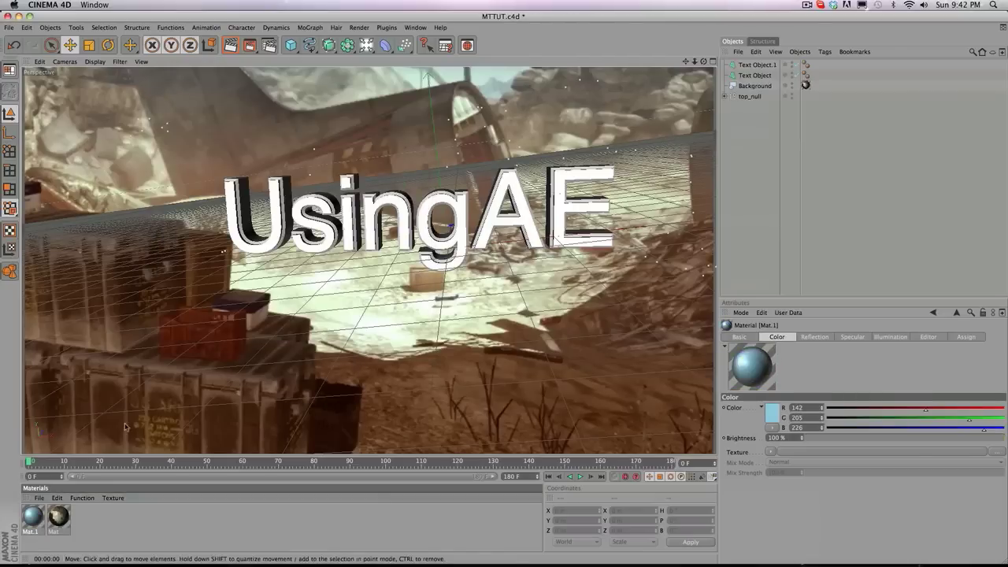
Step: Apply Mat.1 to the UsingAE text and test-render the light-blue lettering
drag(274, 271, 271, 250)
click(230, 45)
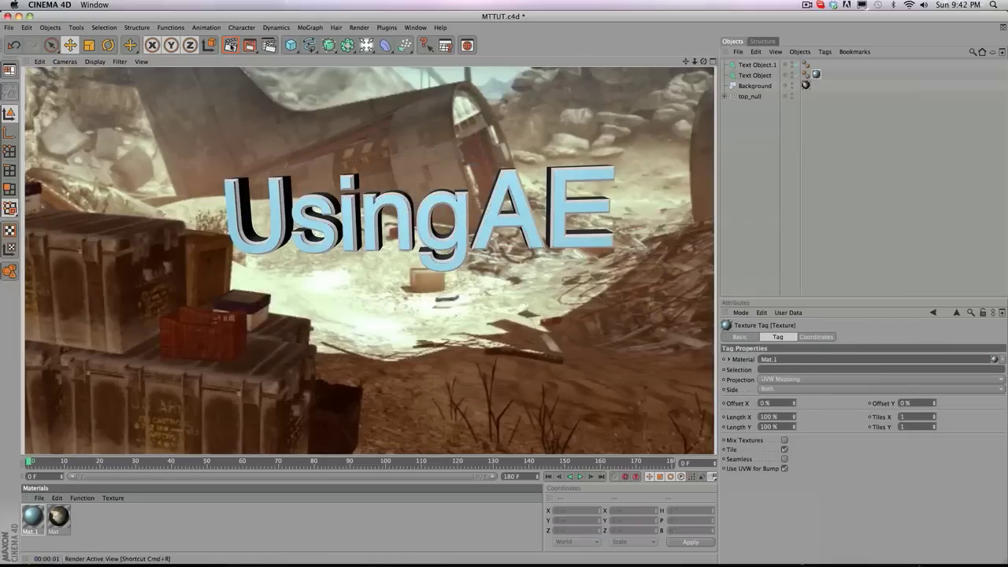
click(757, 180)
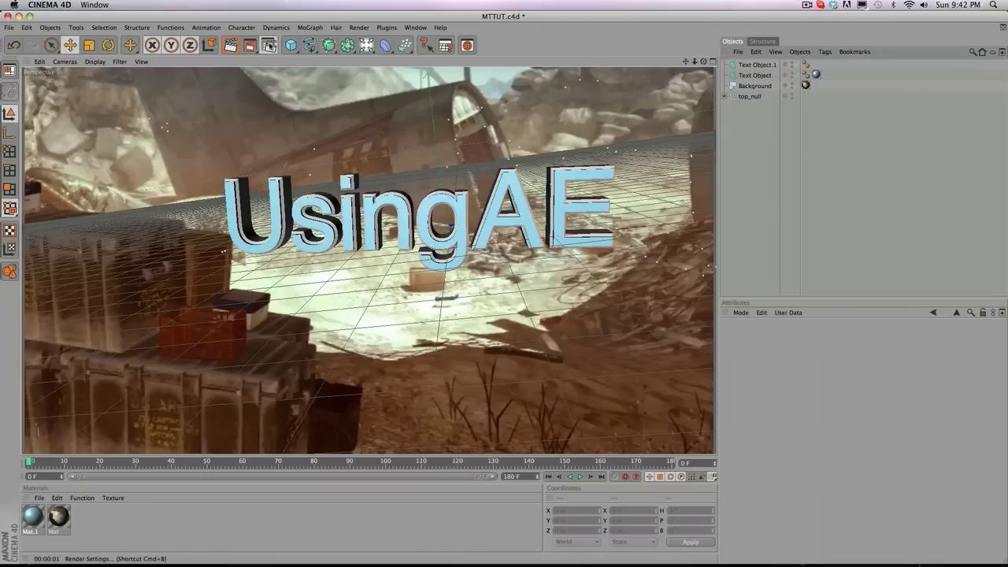
Step: Set the render Frame Range to All Frames (0–180) and lock the 1280×720 aspect ratio
click(269, 45)
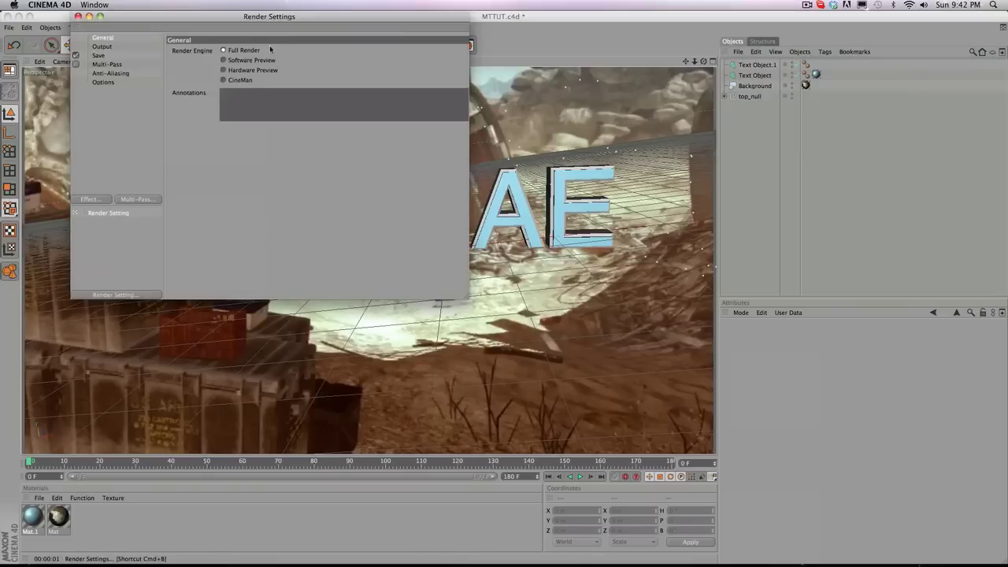
click(102, 46)
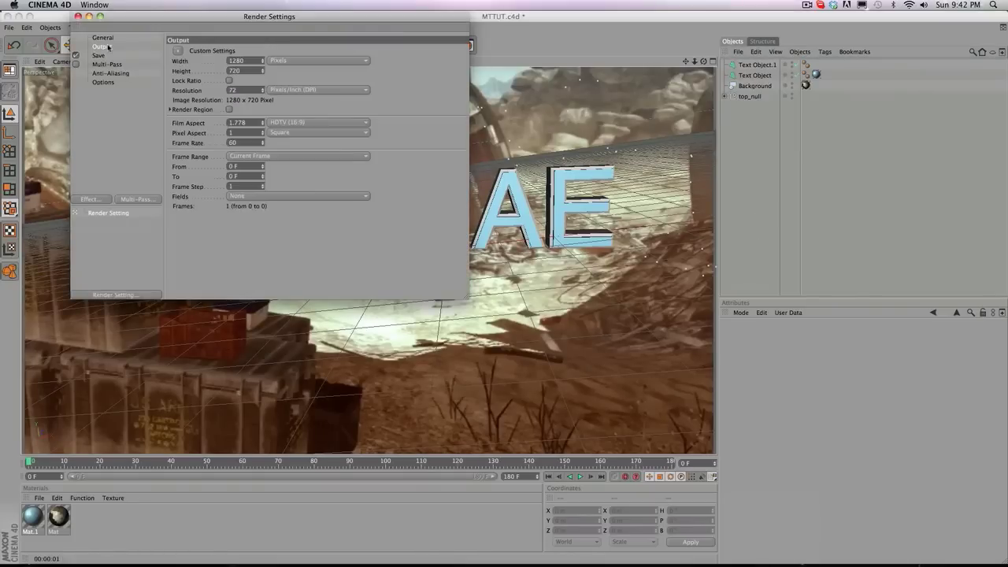
click(232, 156)
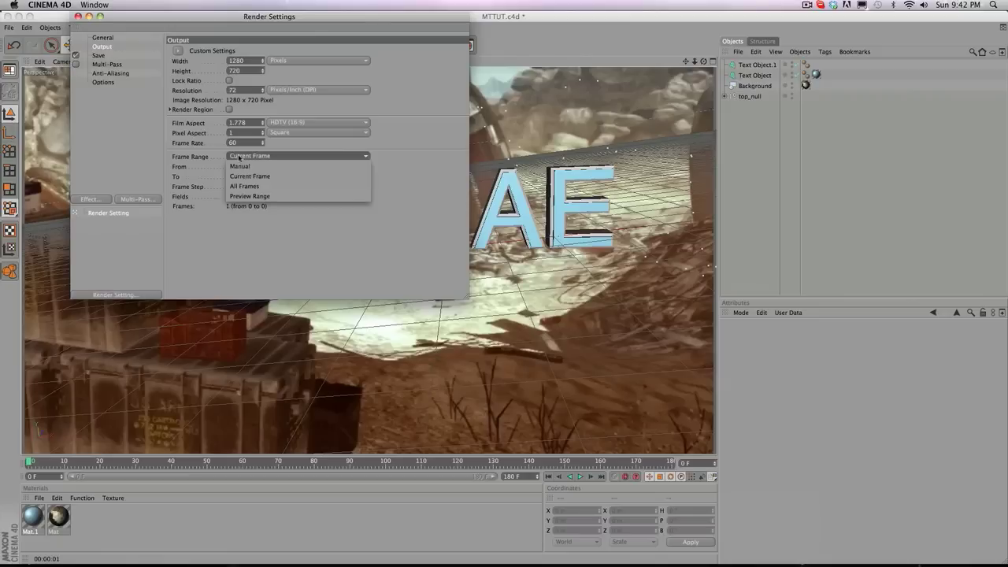
click(249, 183)
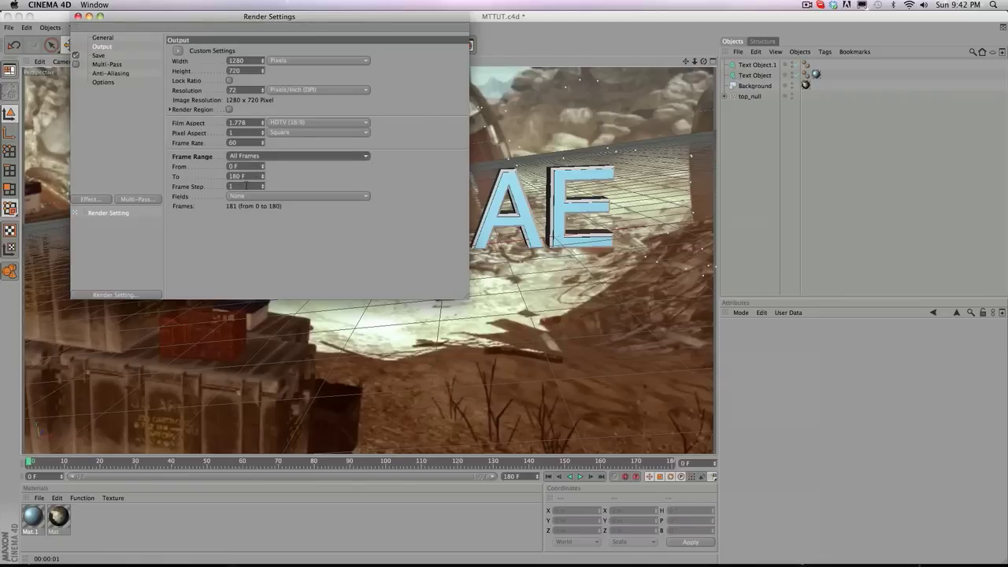
click(228, 81)
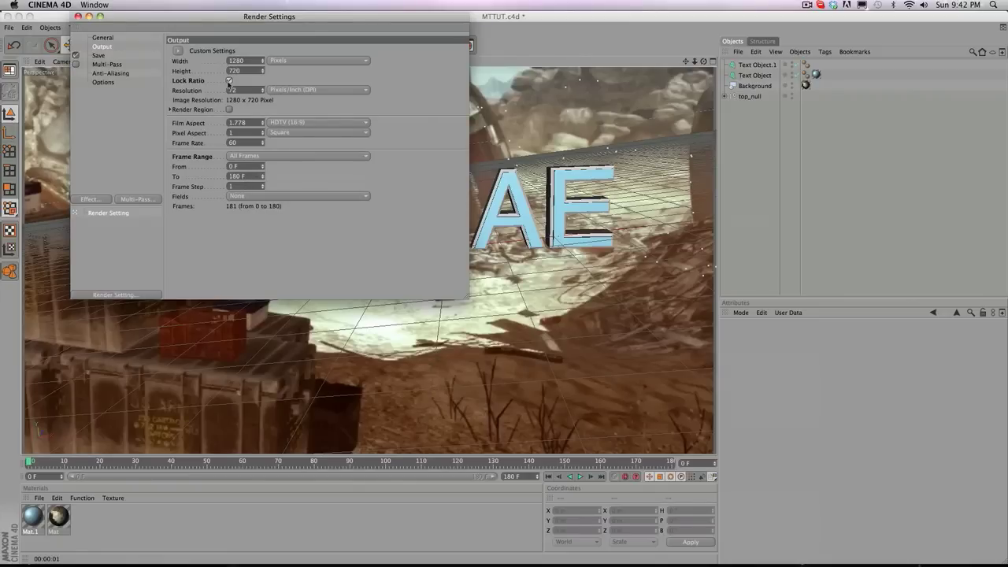
Step: Go to the Save settings and choose where to save the rendered file
click(106, 64)
click(107, 57)
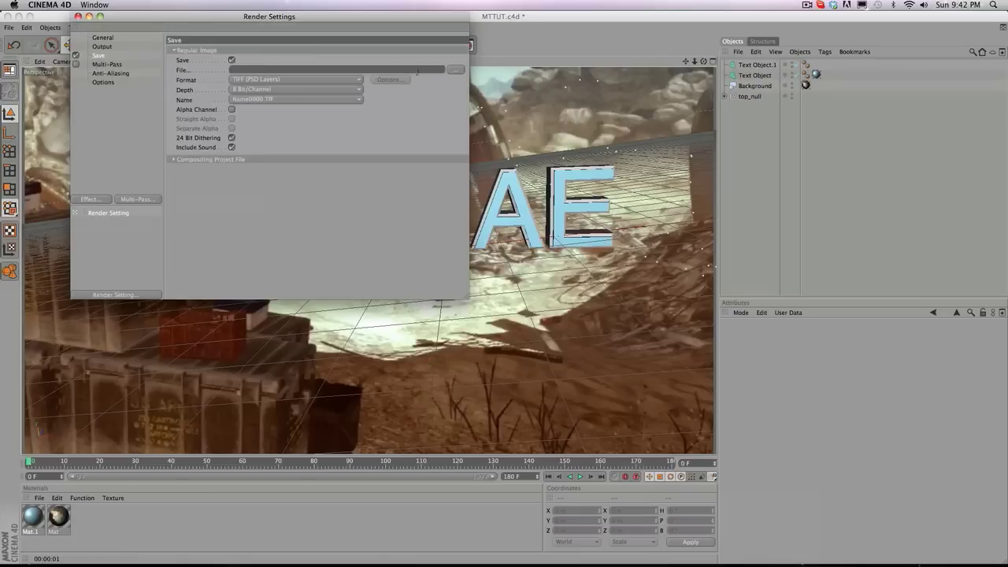
click(457, 71)
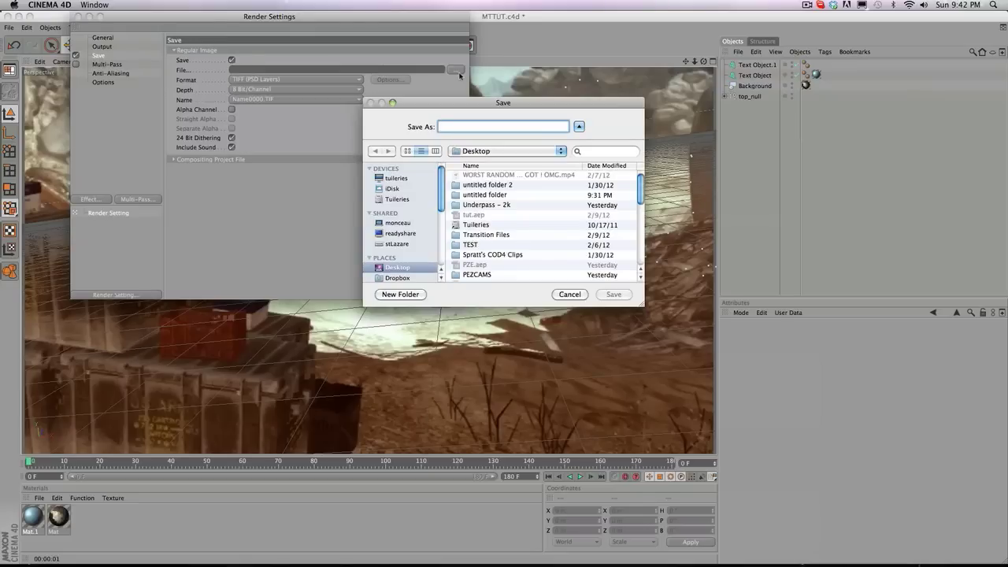
Step: Name the output 'Tutorial', include an alpha channel and set the format to QuickTime Movie
text(Tutorial)
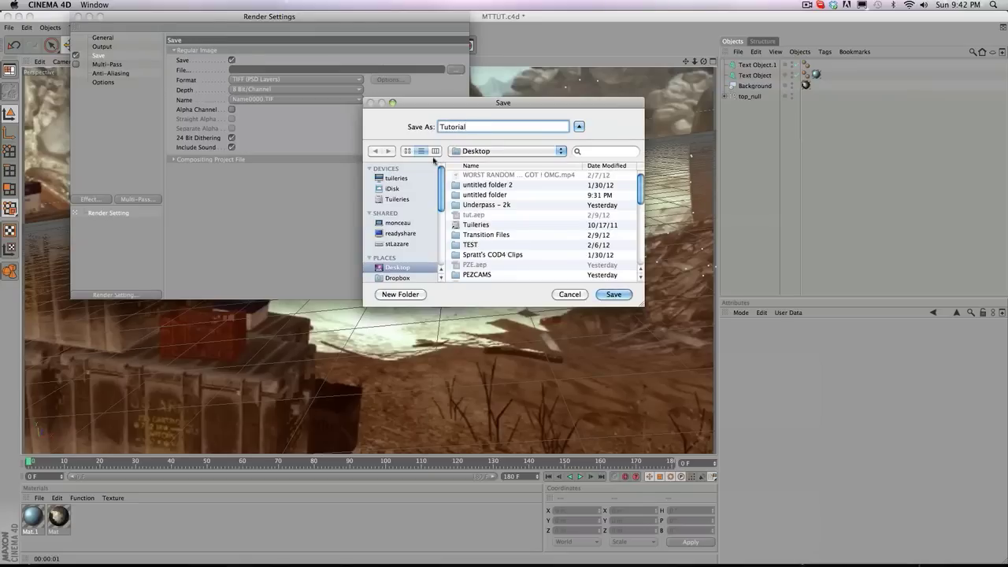
click(613, 294)
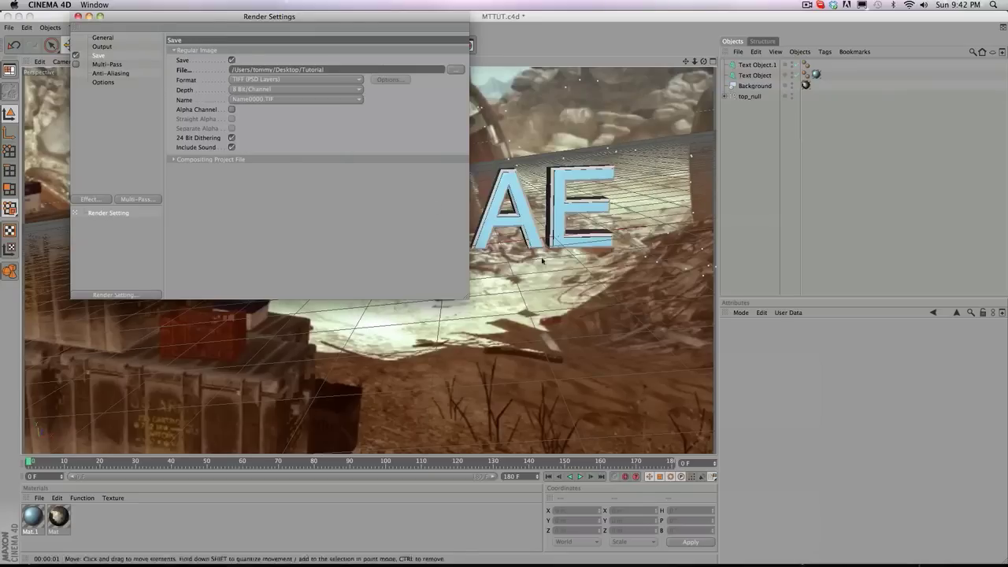
click(232, 110)
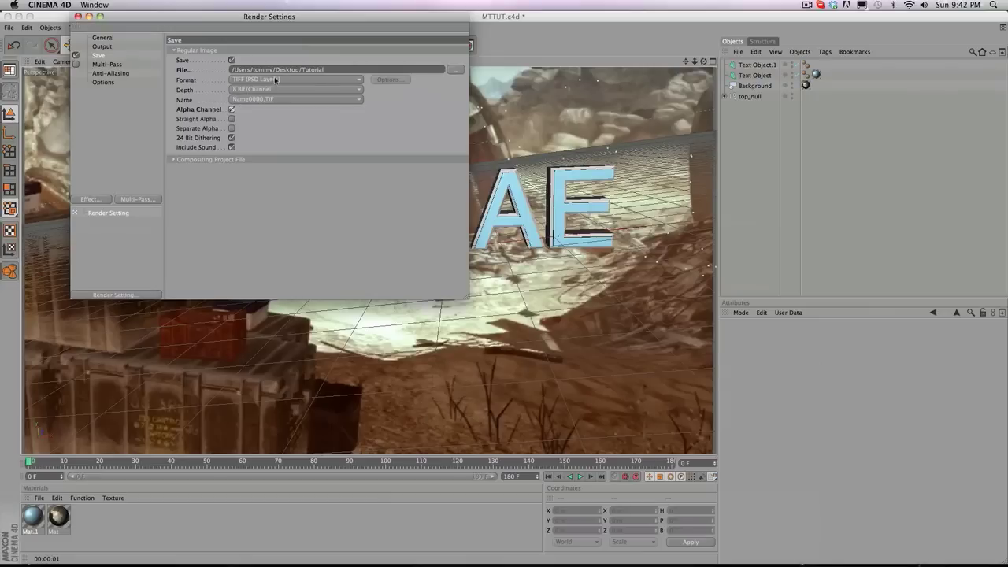
click(295, 99)
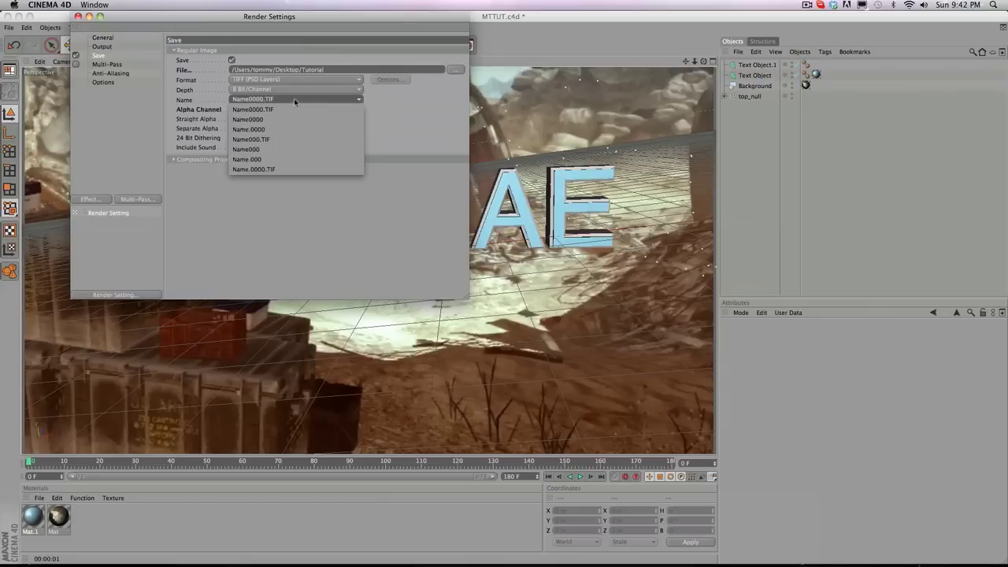
click(331, 98)
click(294, 80)
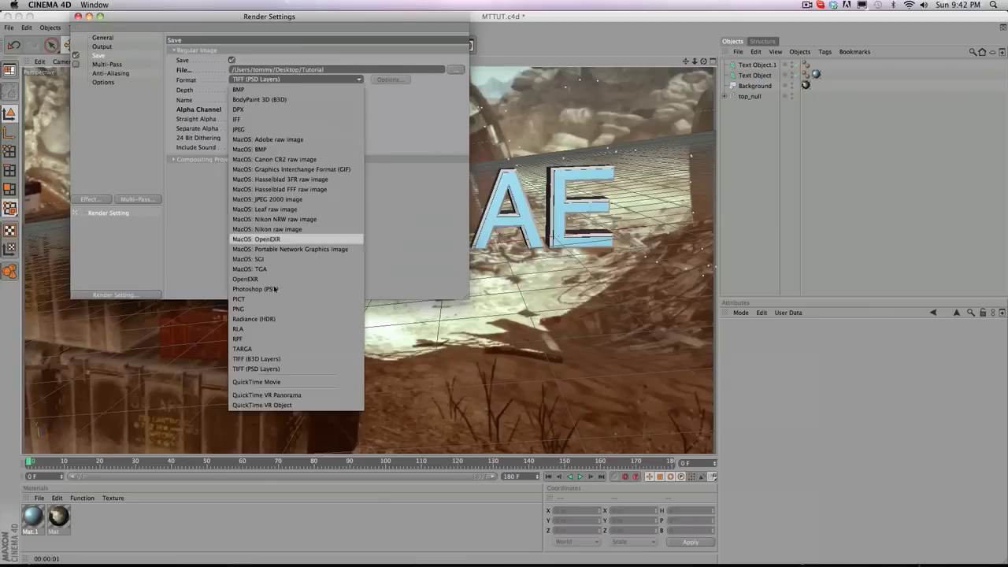
click(295, 385)
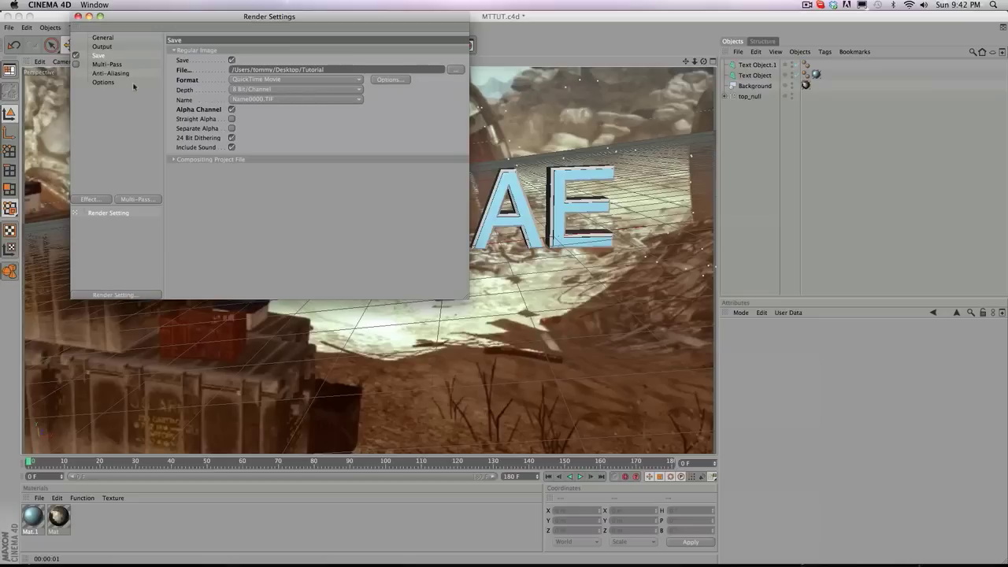
Step: Set anti-aliasing to Best quality with the Animation filter
click(112, 73)
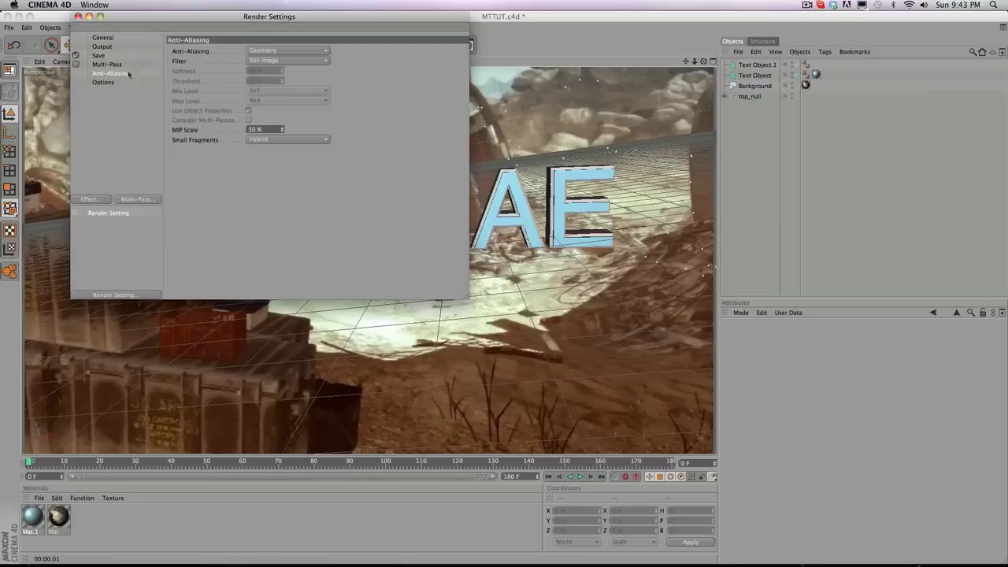
click(288, 52)
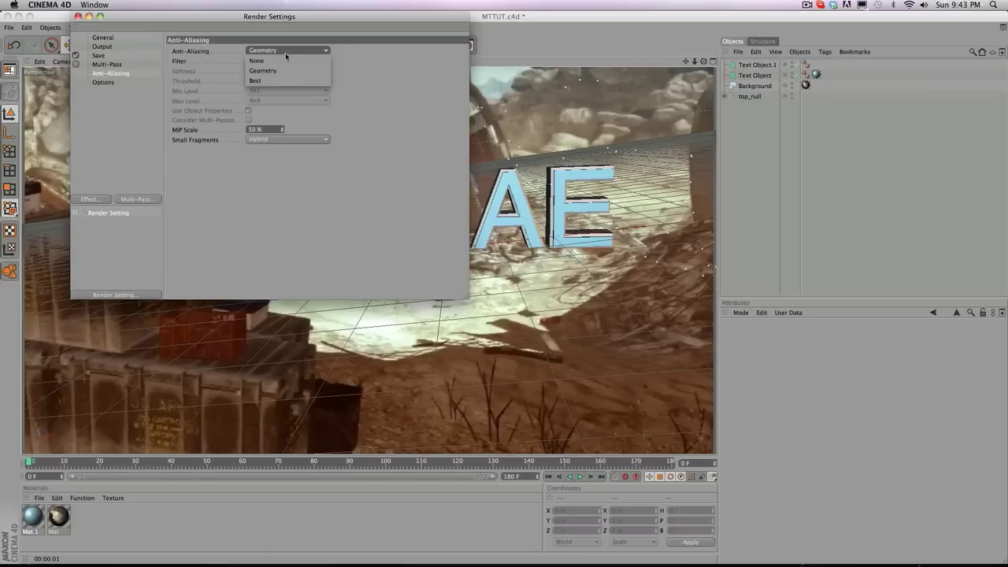
click(267, 81)
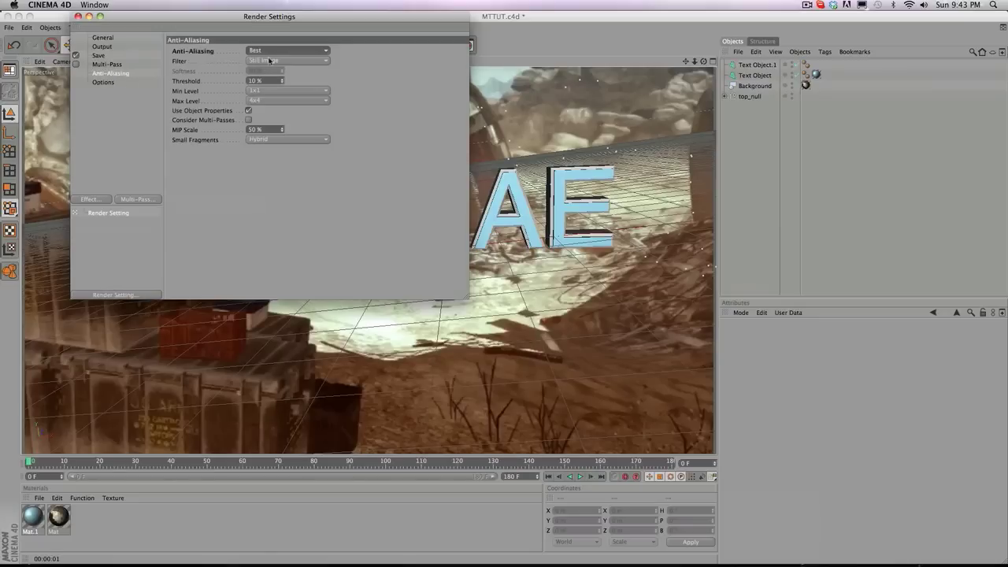
click(271, 61)
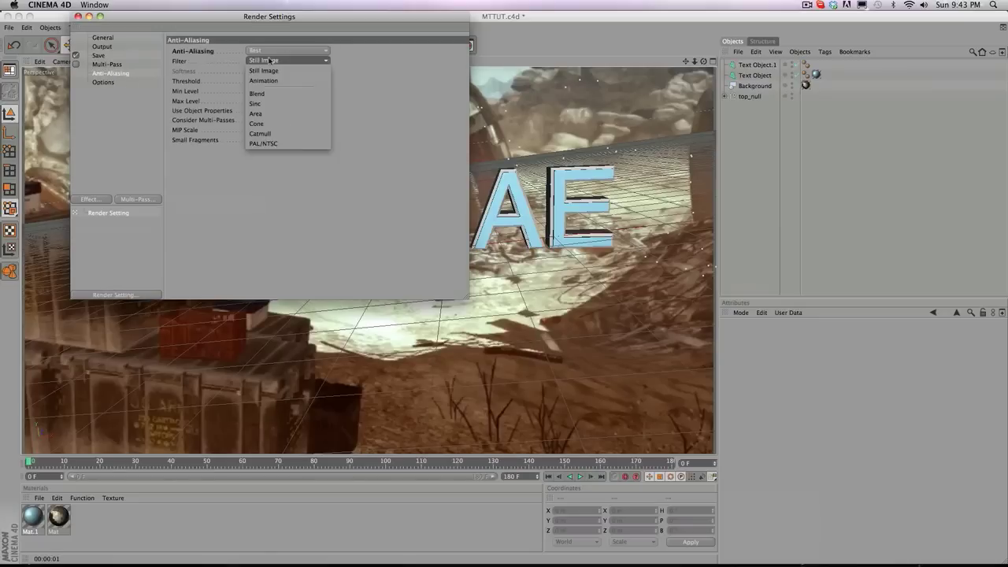
click(262, 81)
click(266, 61)
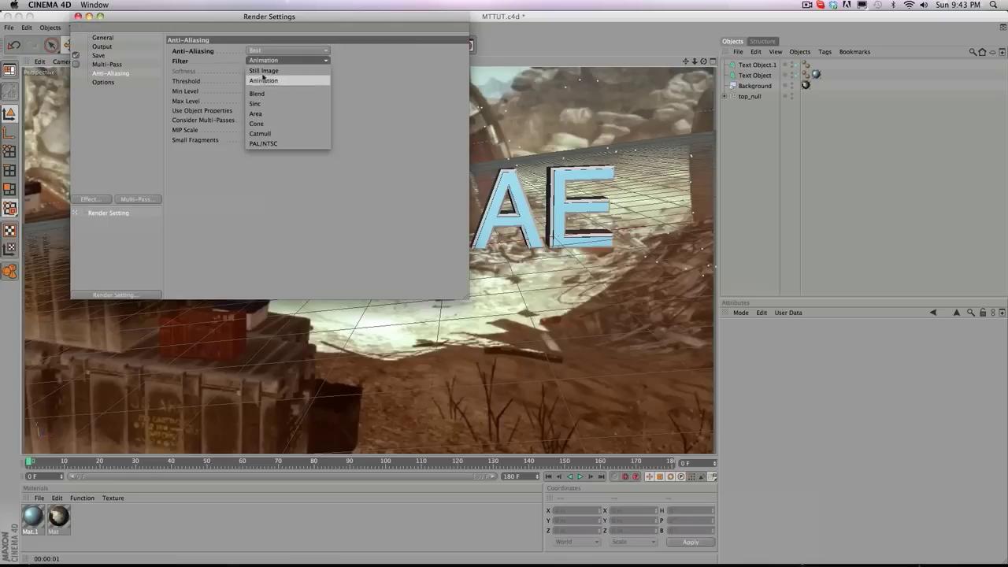
click(265, 81)
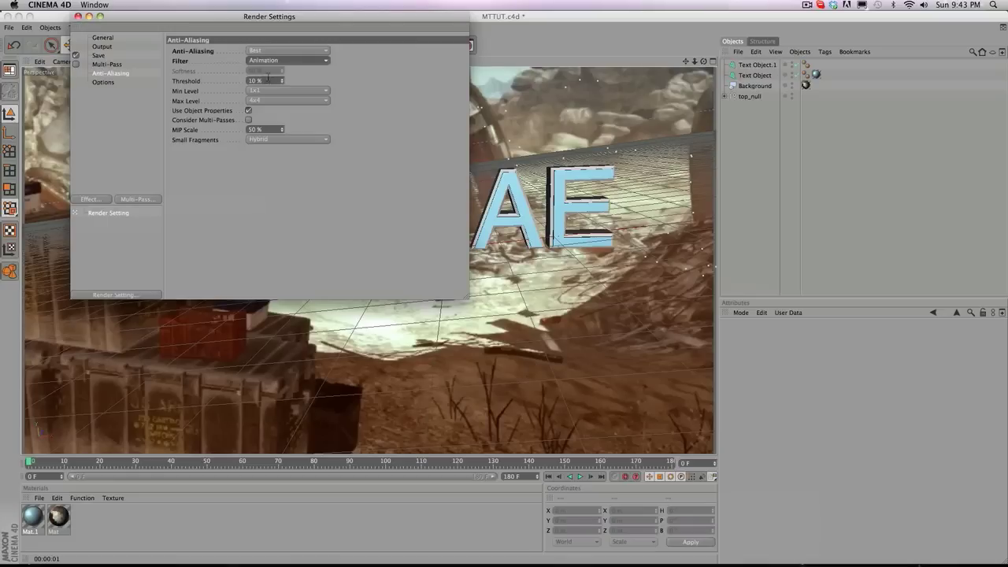
Step: Check the post effects list without adding any, then close Render Settings
click(95, 83)
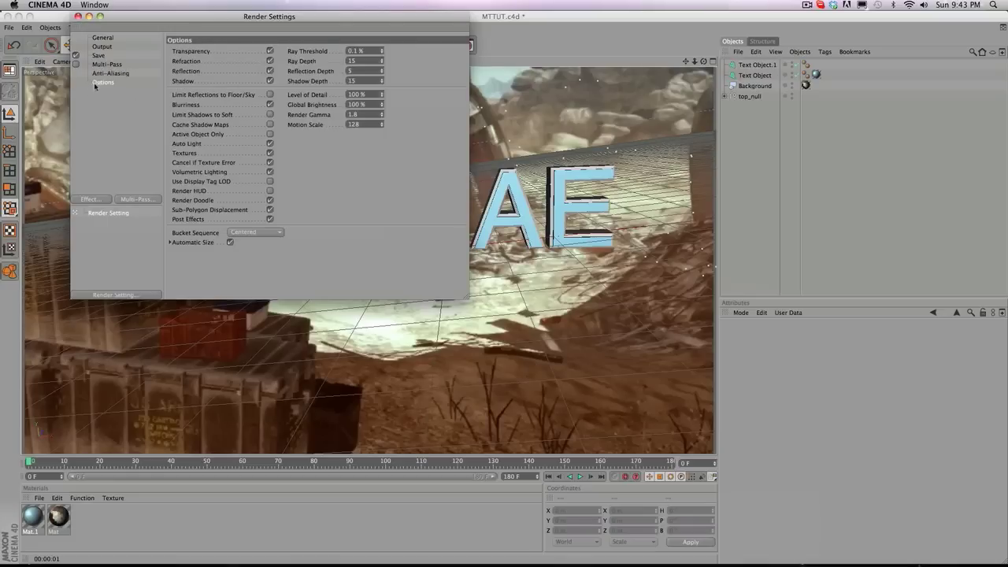
click(93, 200)
click(120, 181)
click(77, 16)
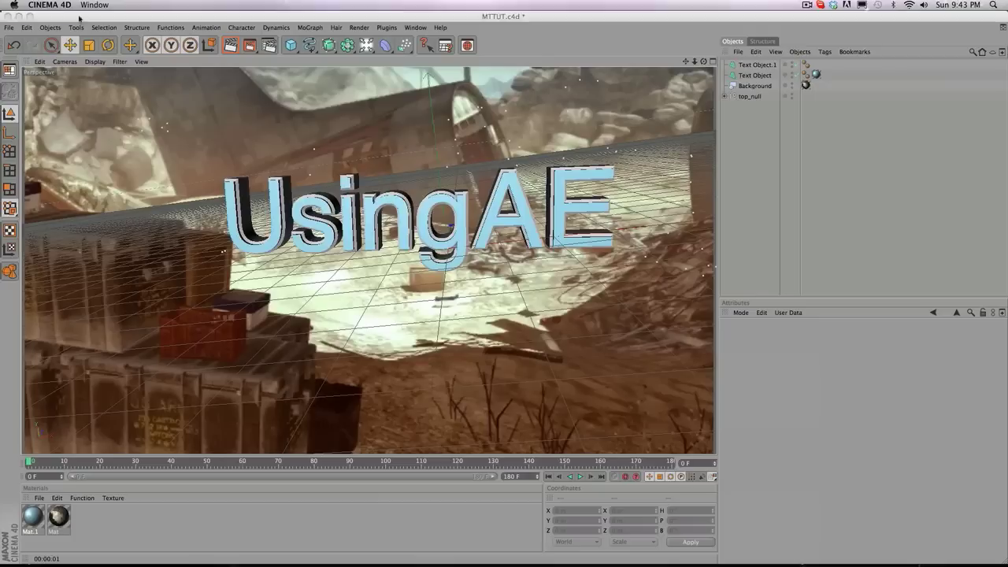
Step: Render the animation in the Picture Viewer to produce Tutorial.mov
click(249, 46)
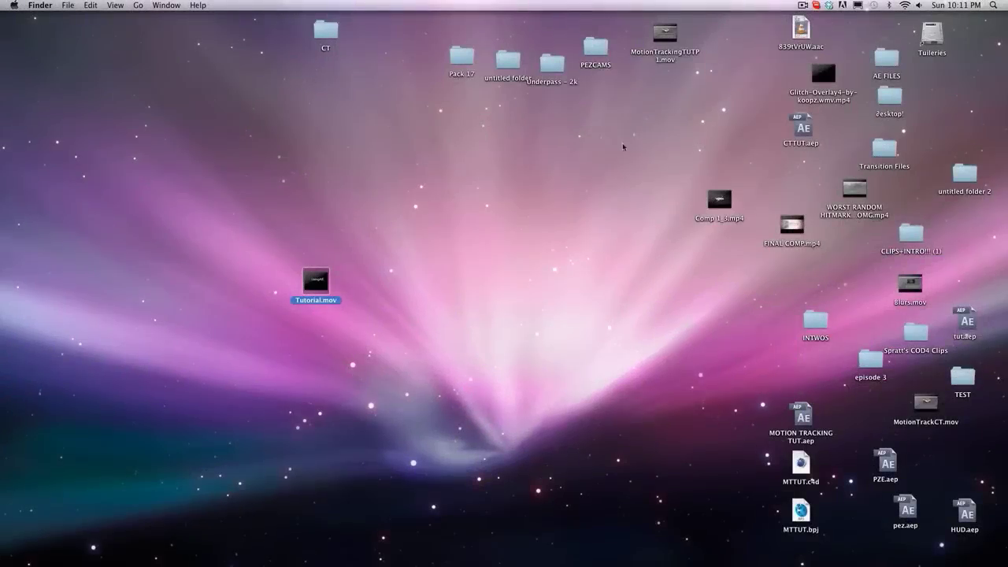
Step: Move Tutorial.mov on the desktop, preview it in Quick Look, then close the preview
drag(317, 280, 363, 255)
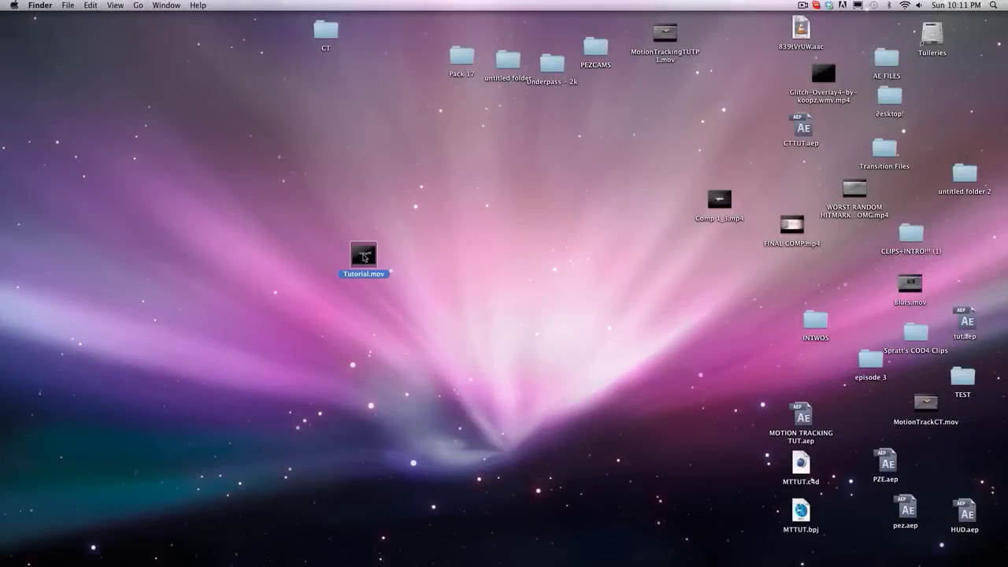
key(space)
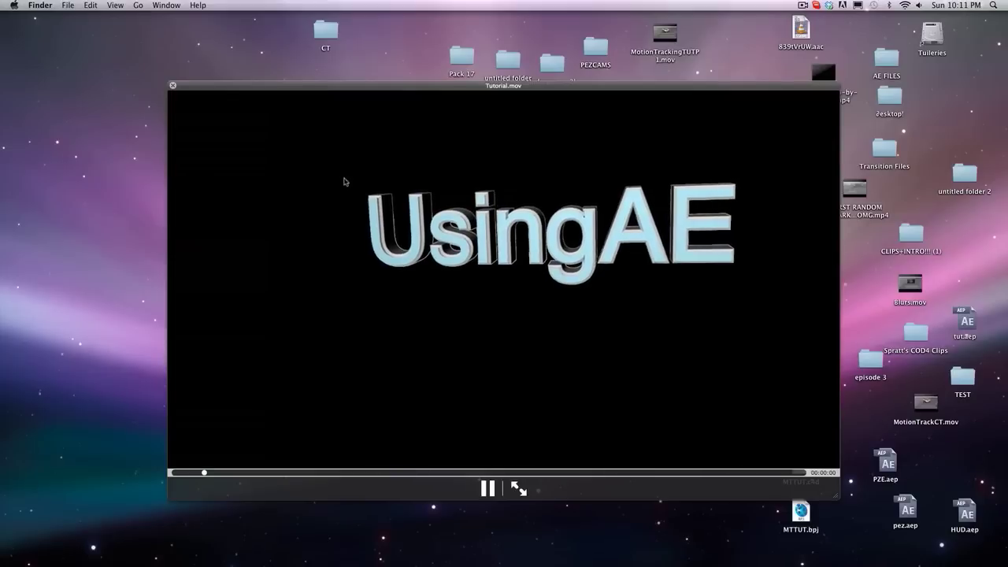
key(space)
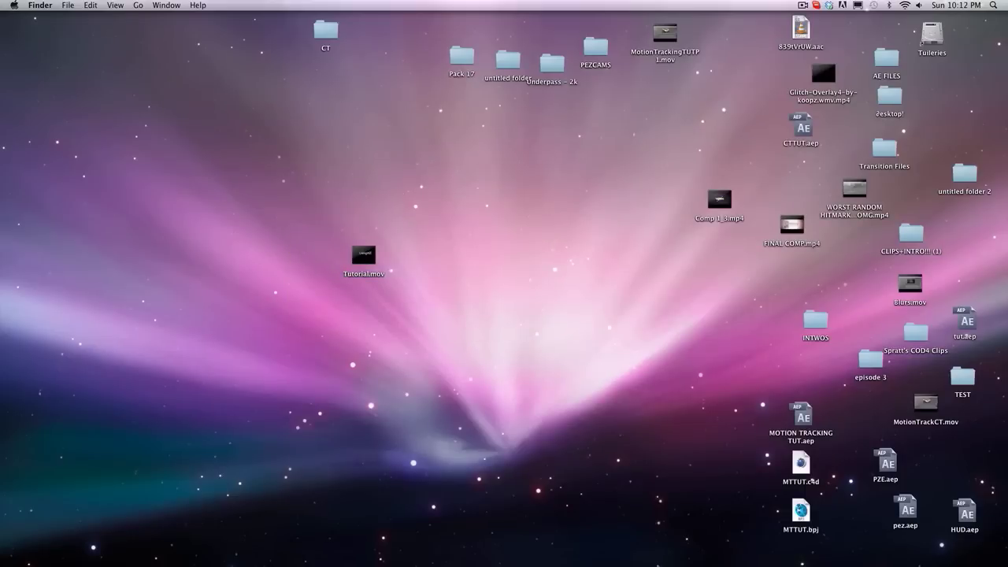
mouse_move(598, 556)
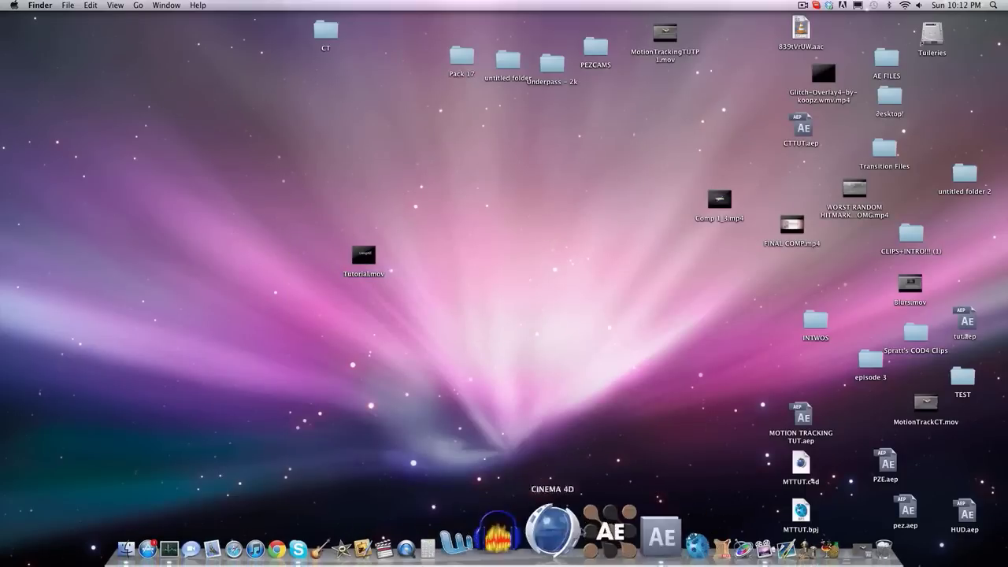
Step: Switch to After Effects and import Tutorial.mov from the desktop into the Project panel
click(600, 539)
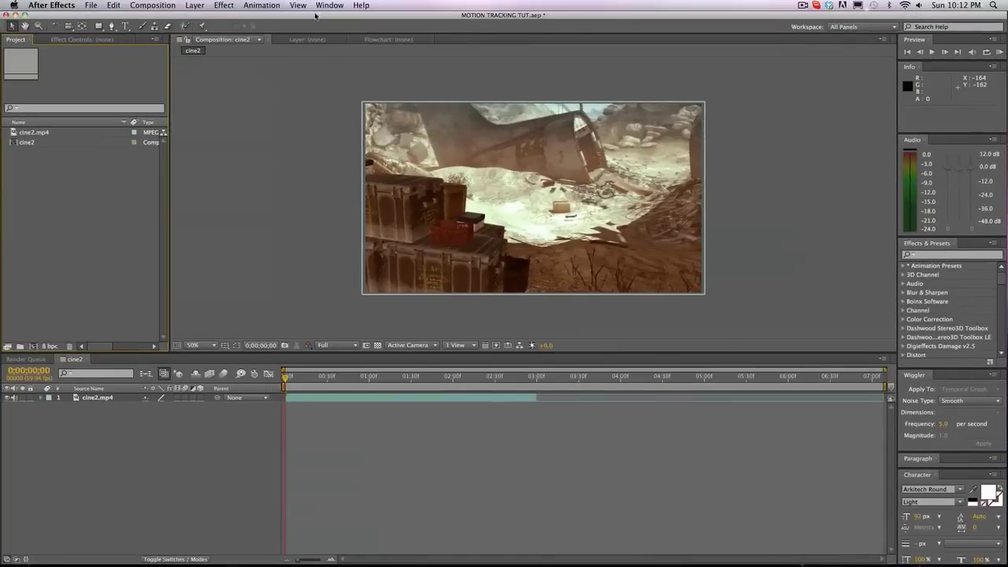
drag(315, 14, 662, 17)
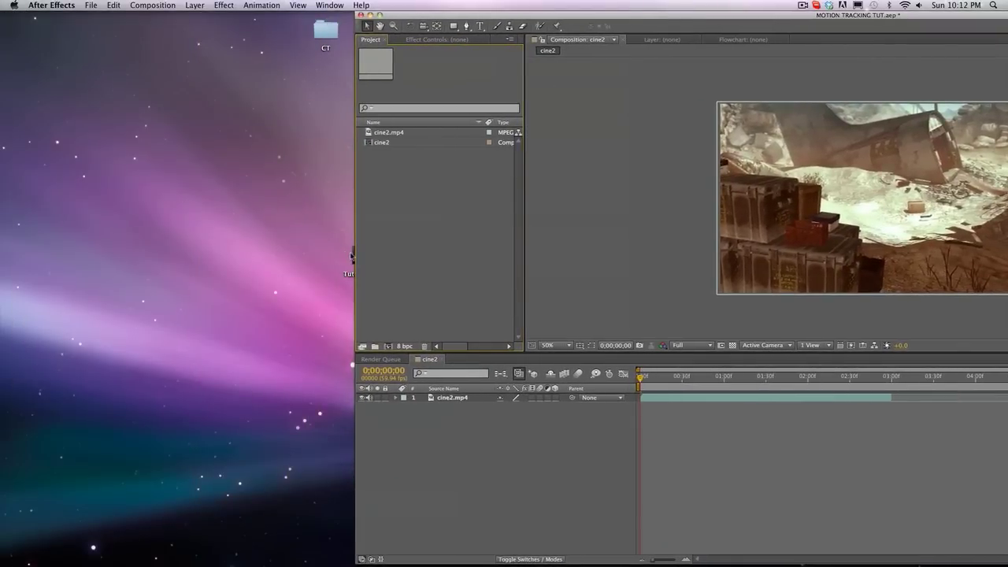
drag(352, 256, 390, 206)
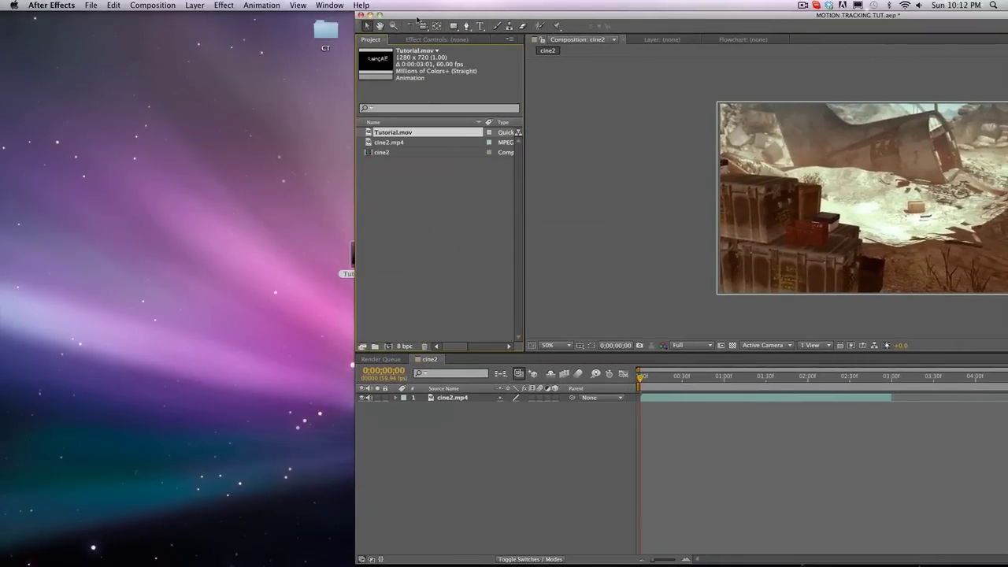
double_click(418, 15)
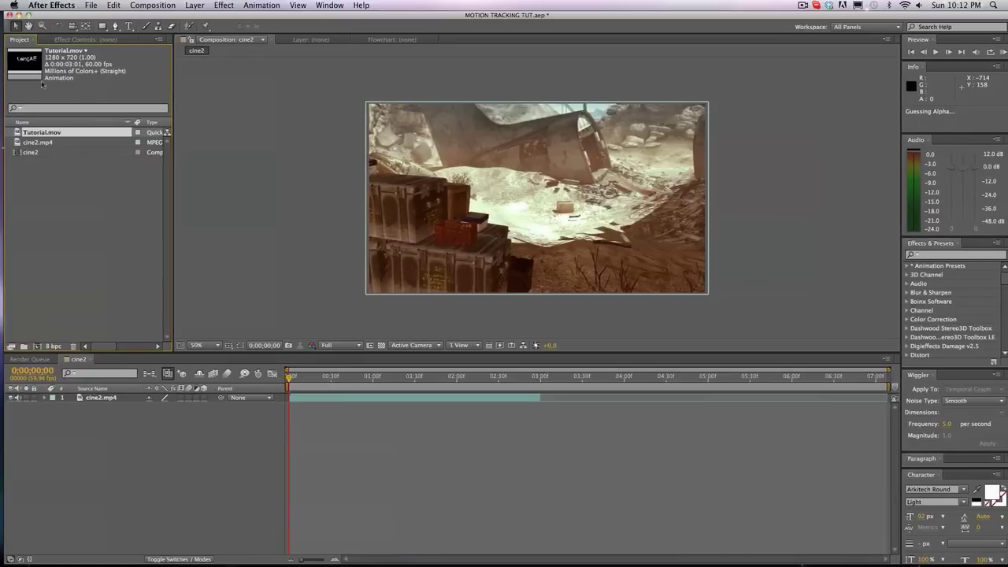
Step: Layer Tutorial.mov above cine2.mp4 in the cine2 comp, at Quarter preview resolution
drag(35, 136, 290, 396)
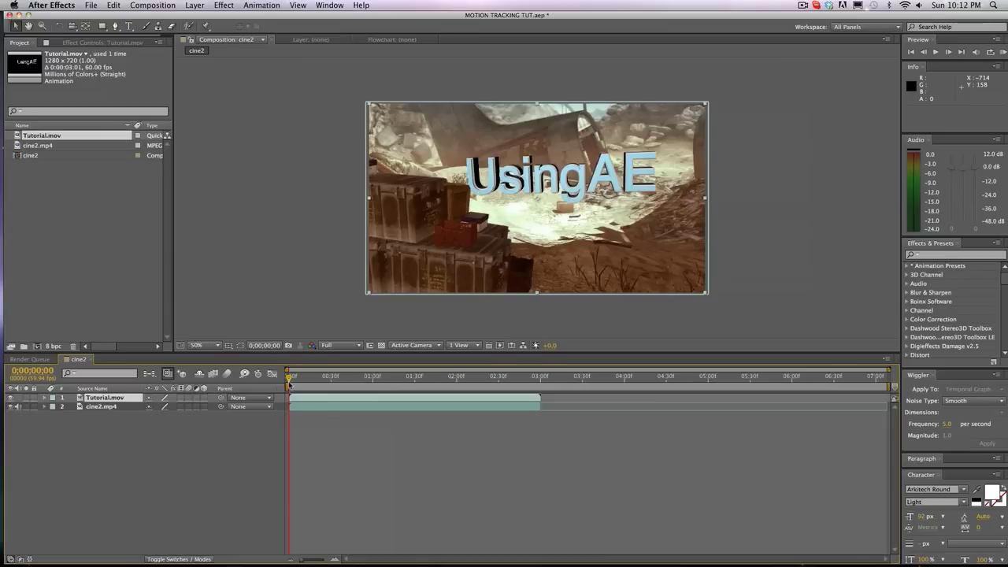
click(346, 345)
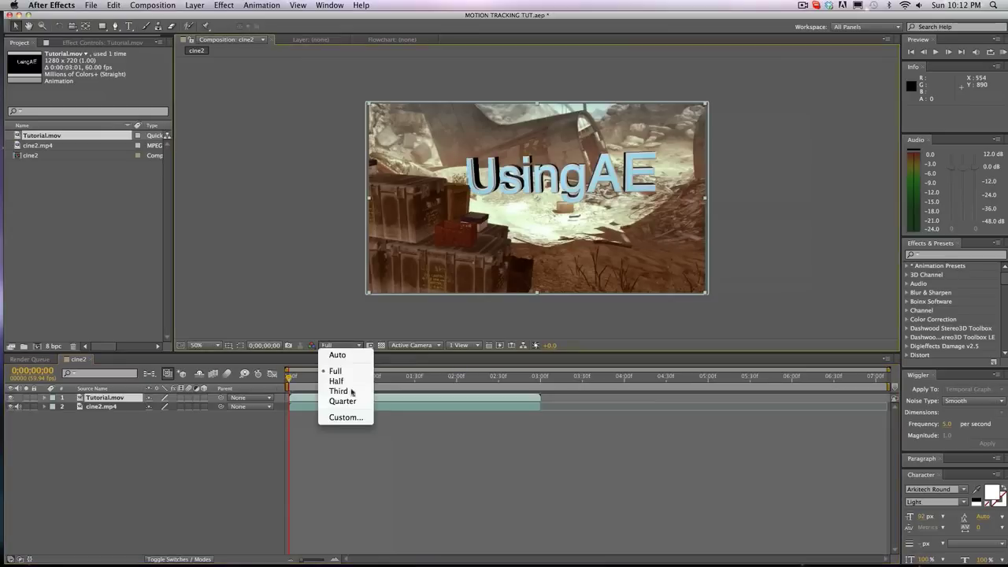
click(350, 401)
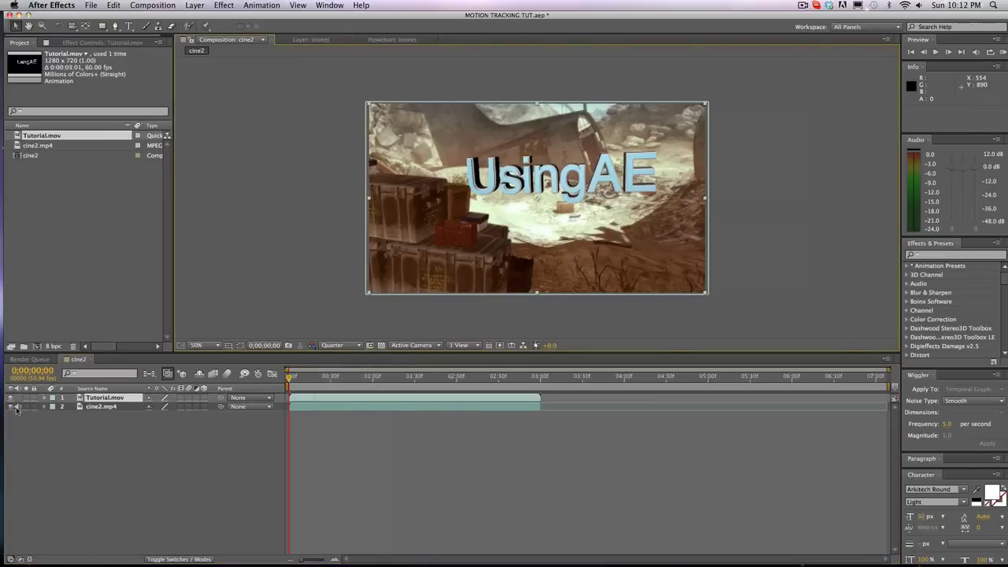
key(KP_0)
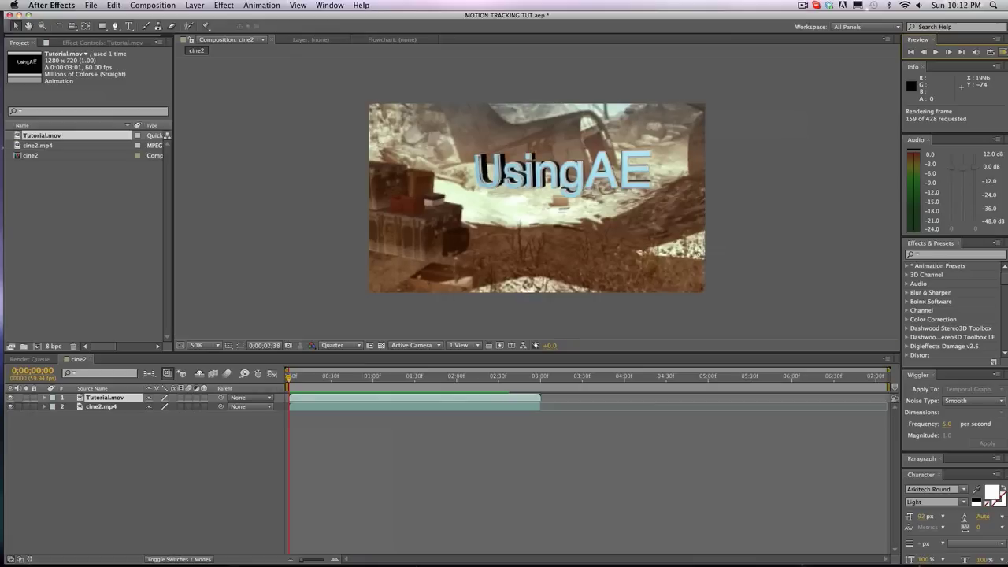
Step: Play the cached RAM preview of UsingAE over the footage, stop it, and scrub later
click(991, 51)
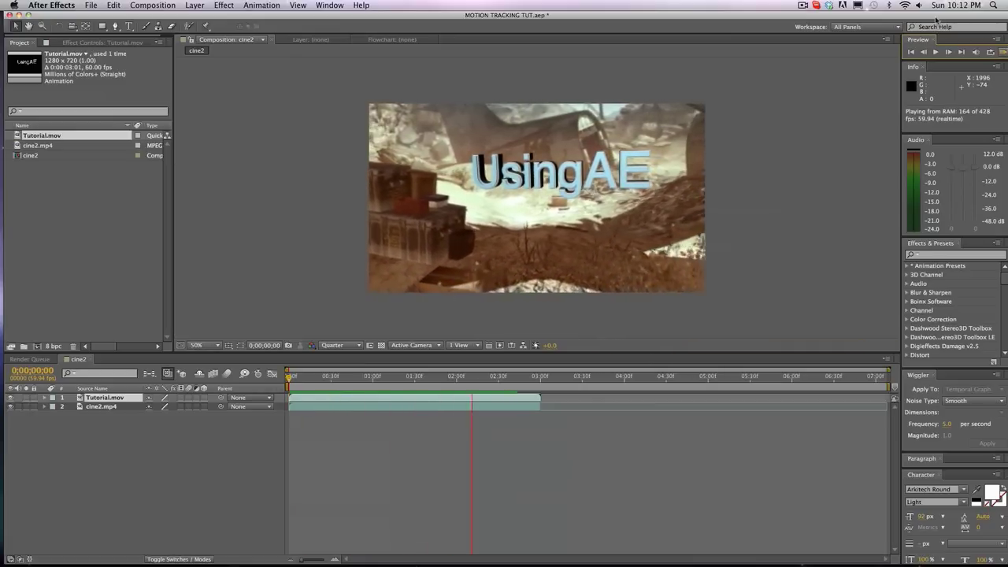
key(space)
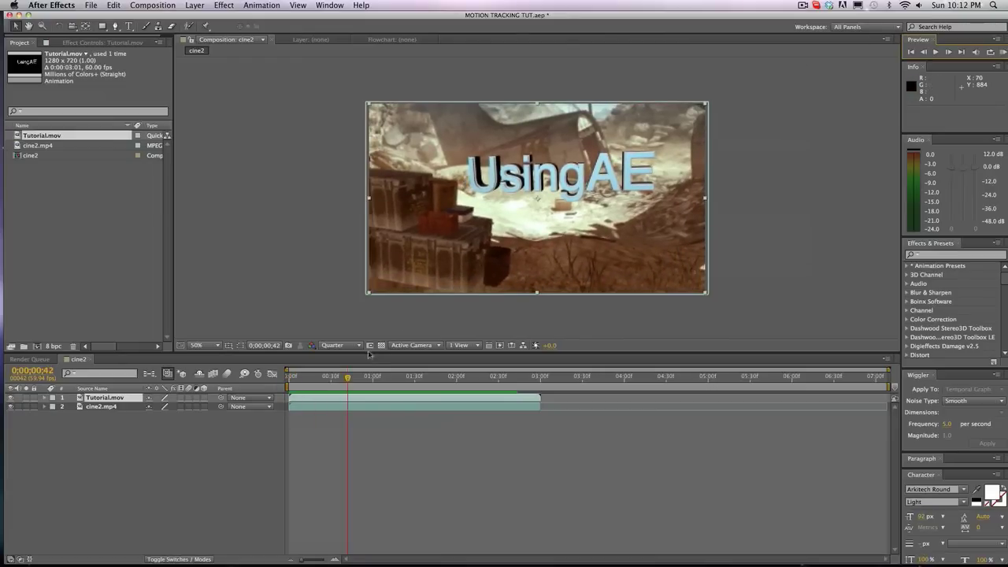
drag(347, 382, 285, 356)
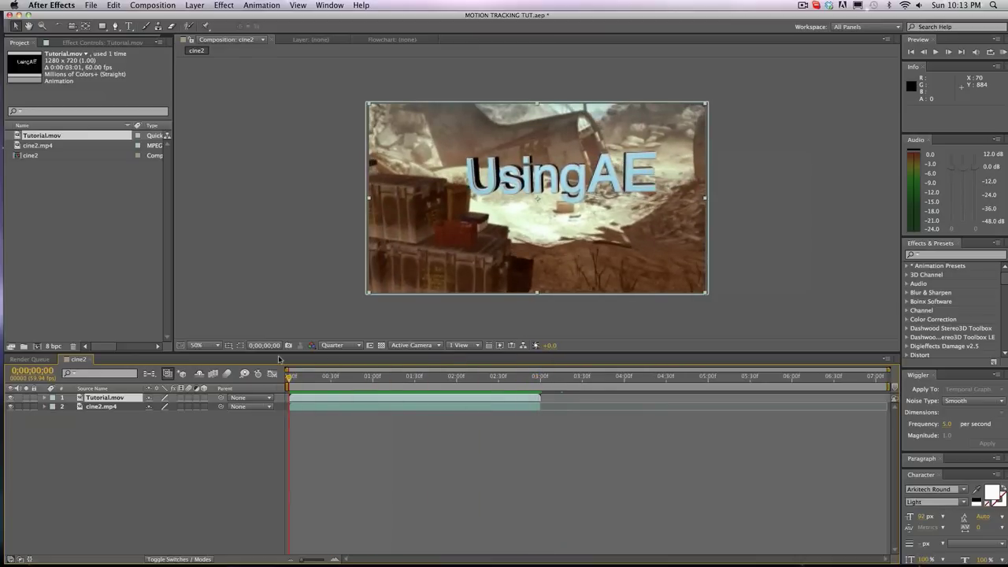
click(205, 444)
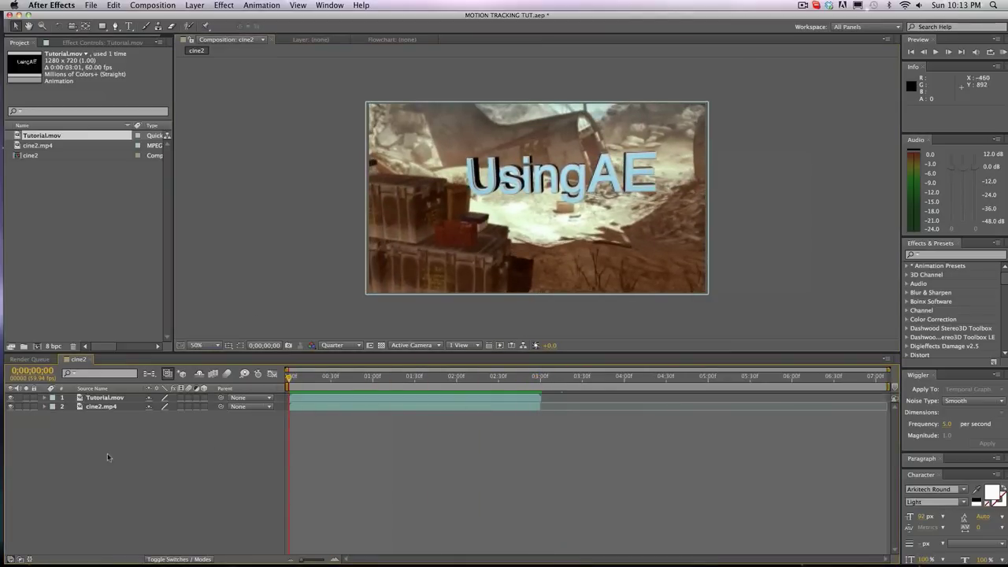
drag(107, 452, 112, 430)
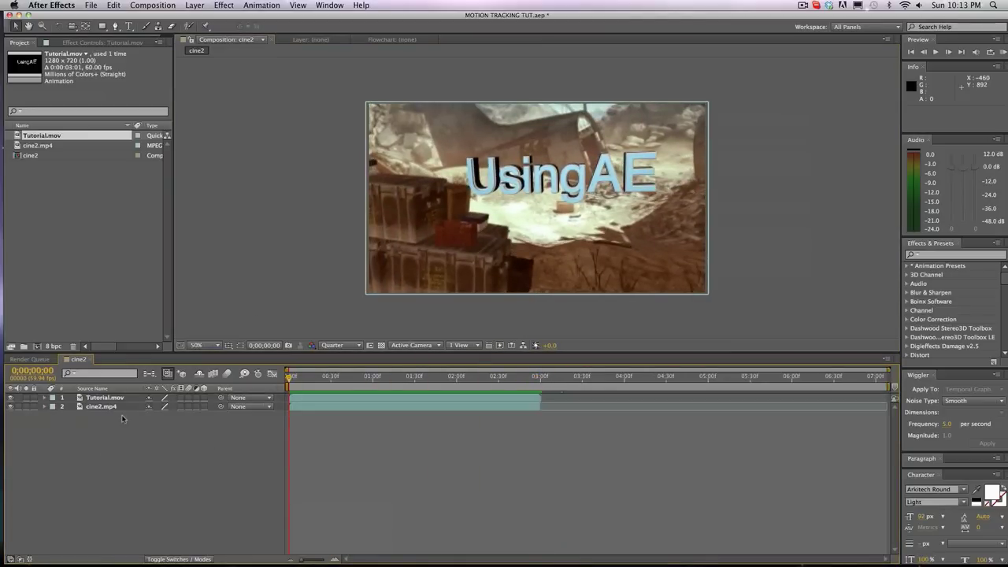